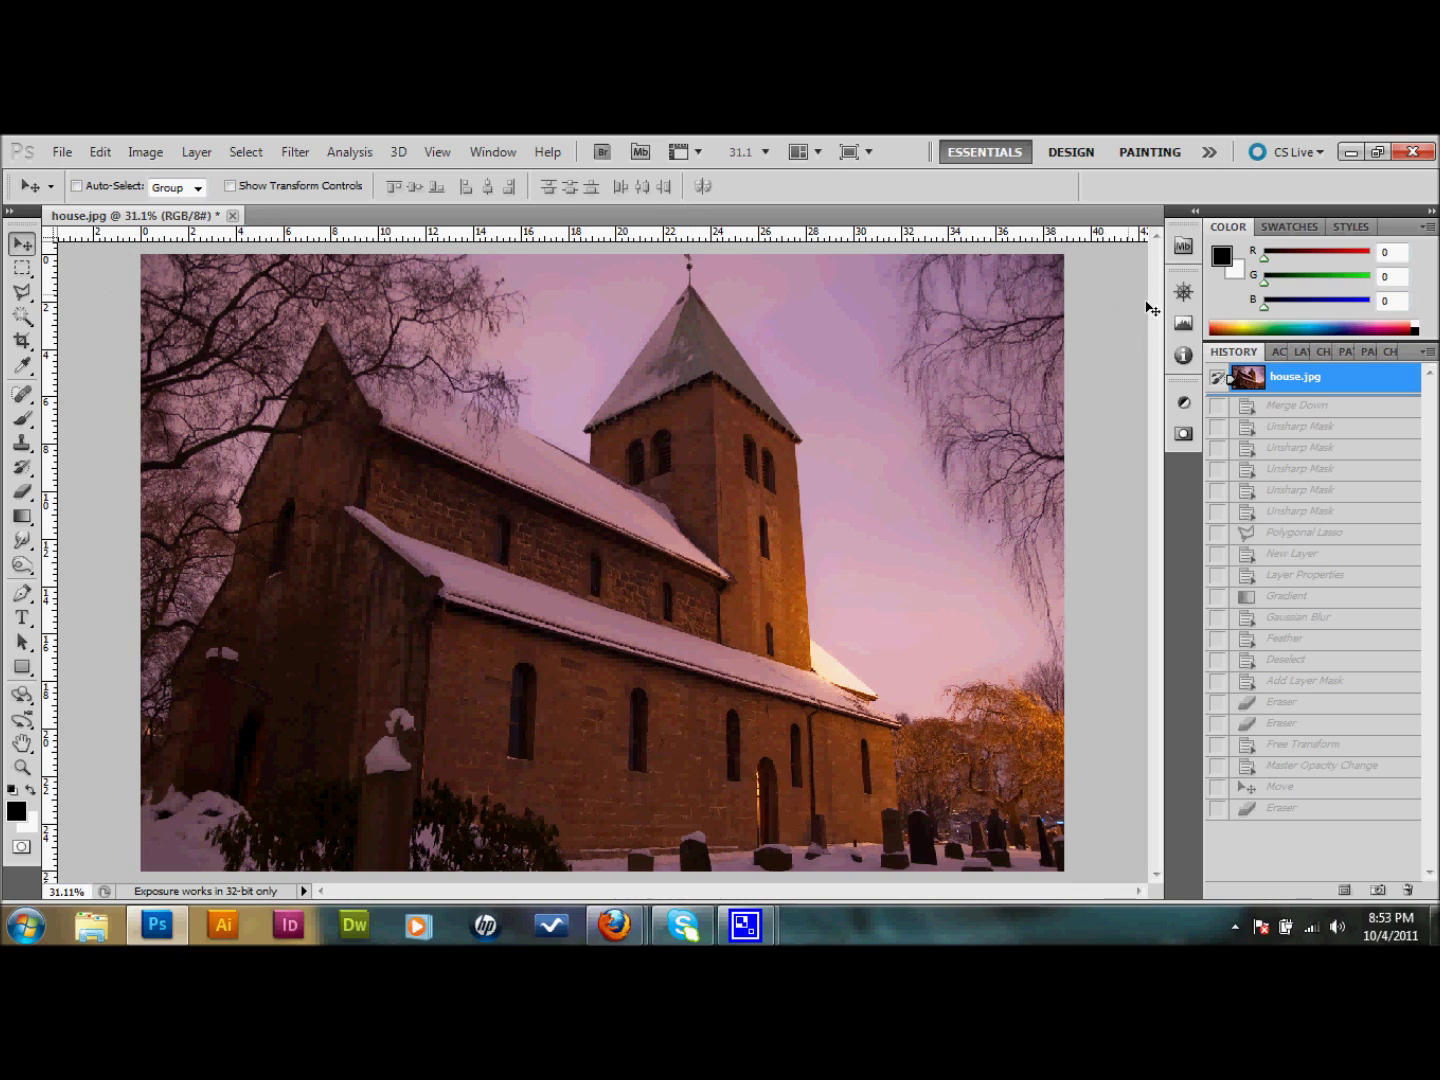
Duplicate the Background layer with Ctrl+J so Layer 1 appears above it.
click(1300, 352)
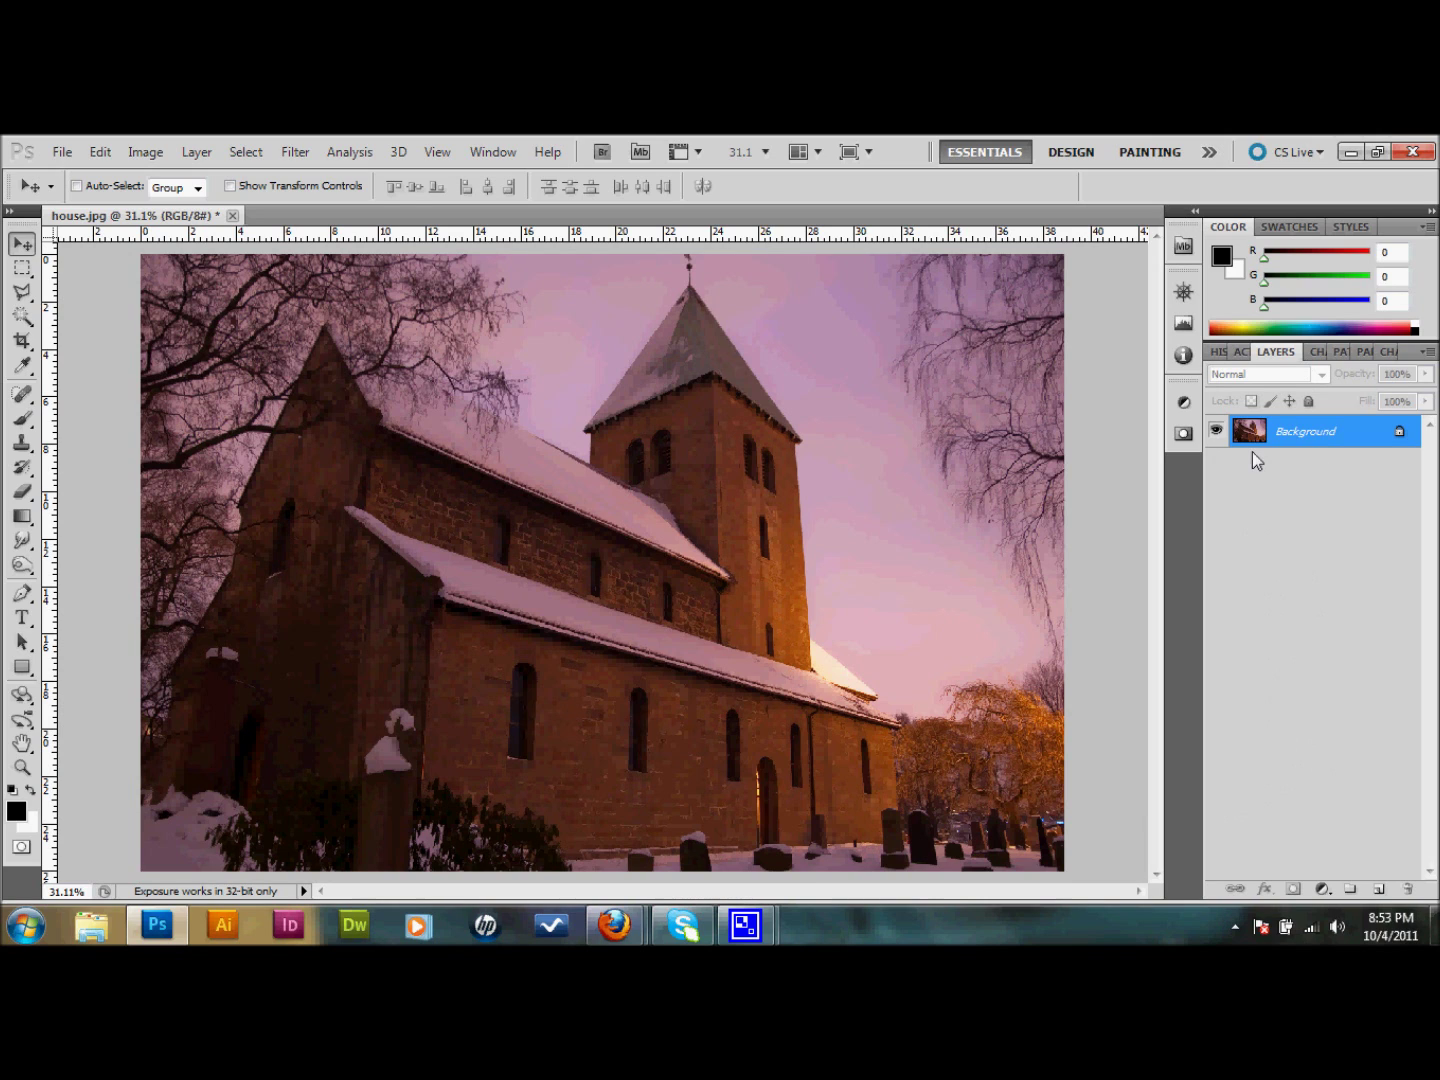
click(488, 152)
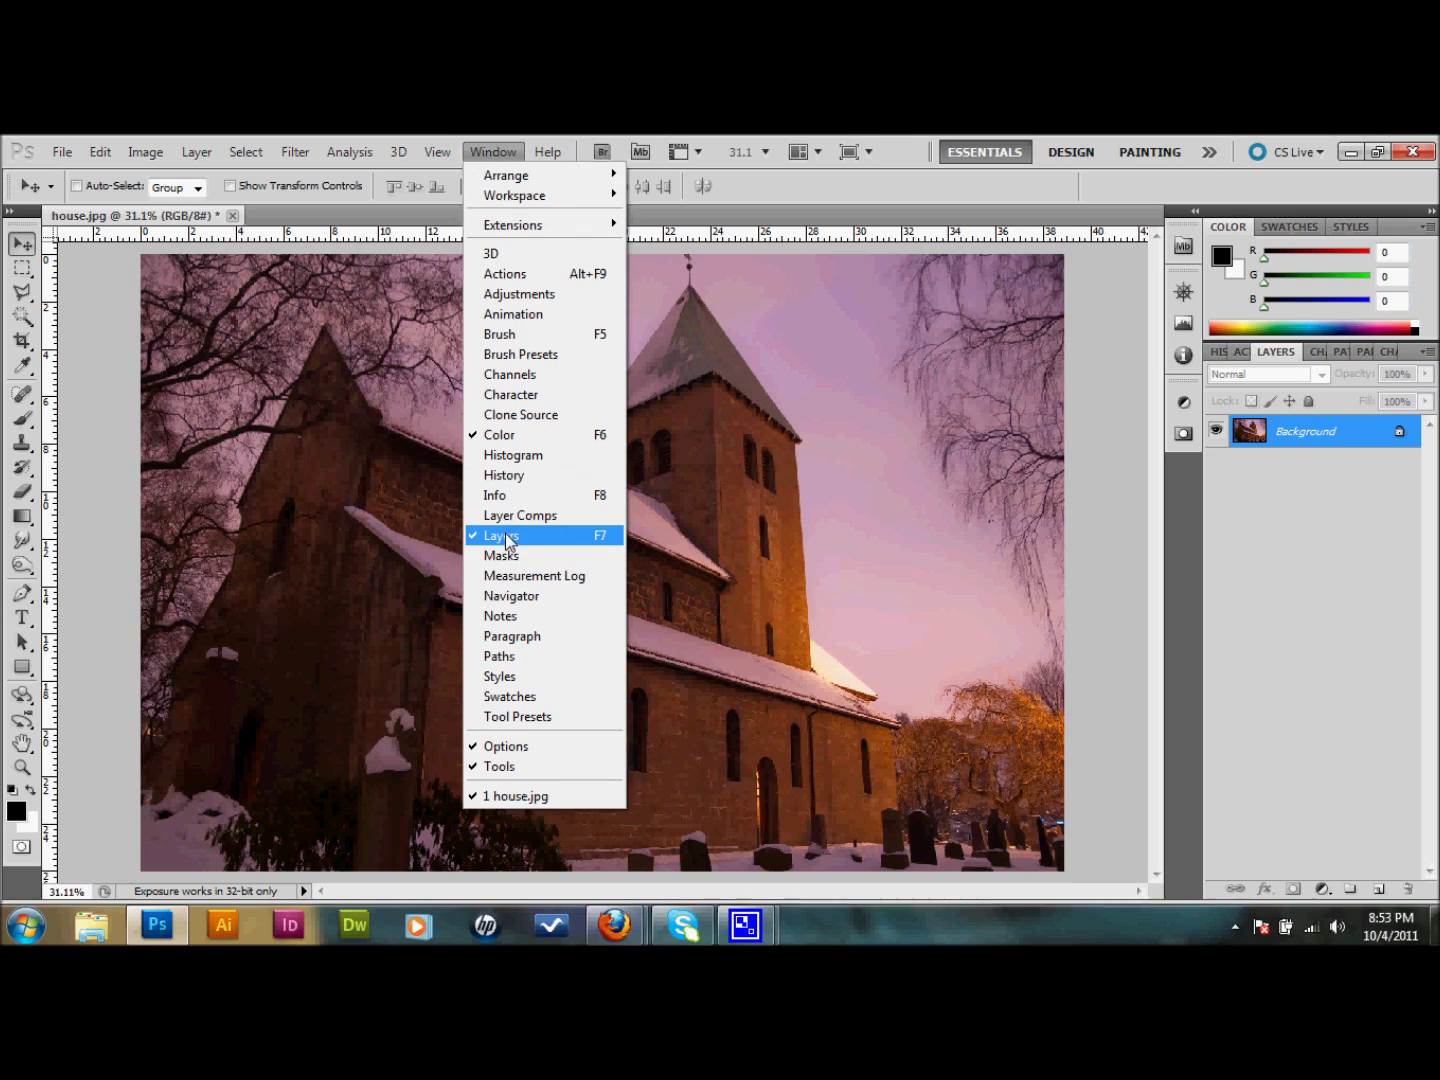
click(1304, 524)
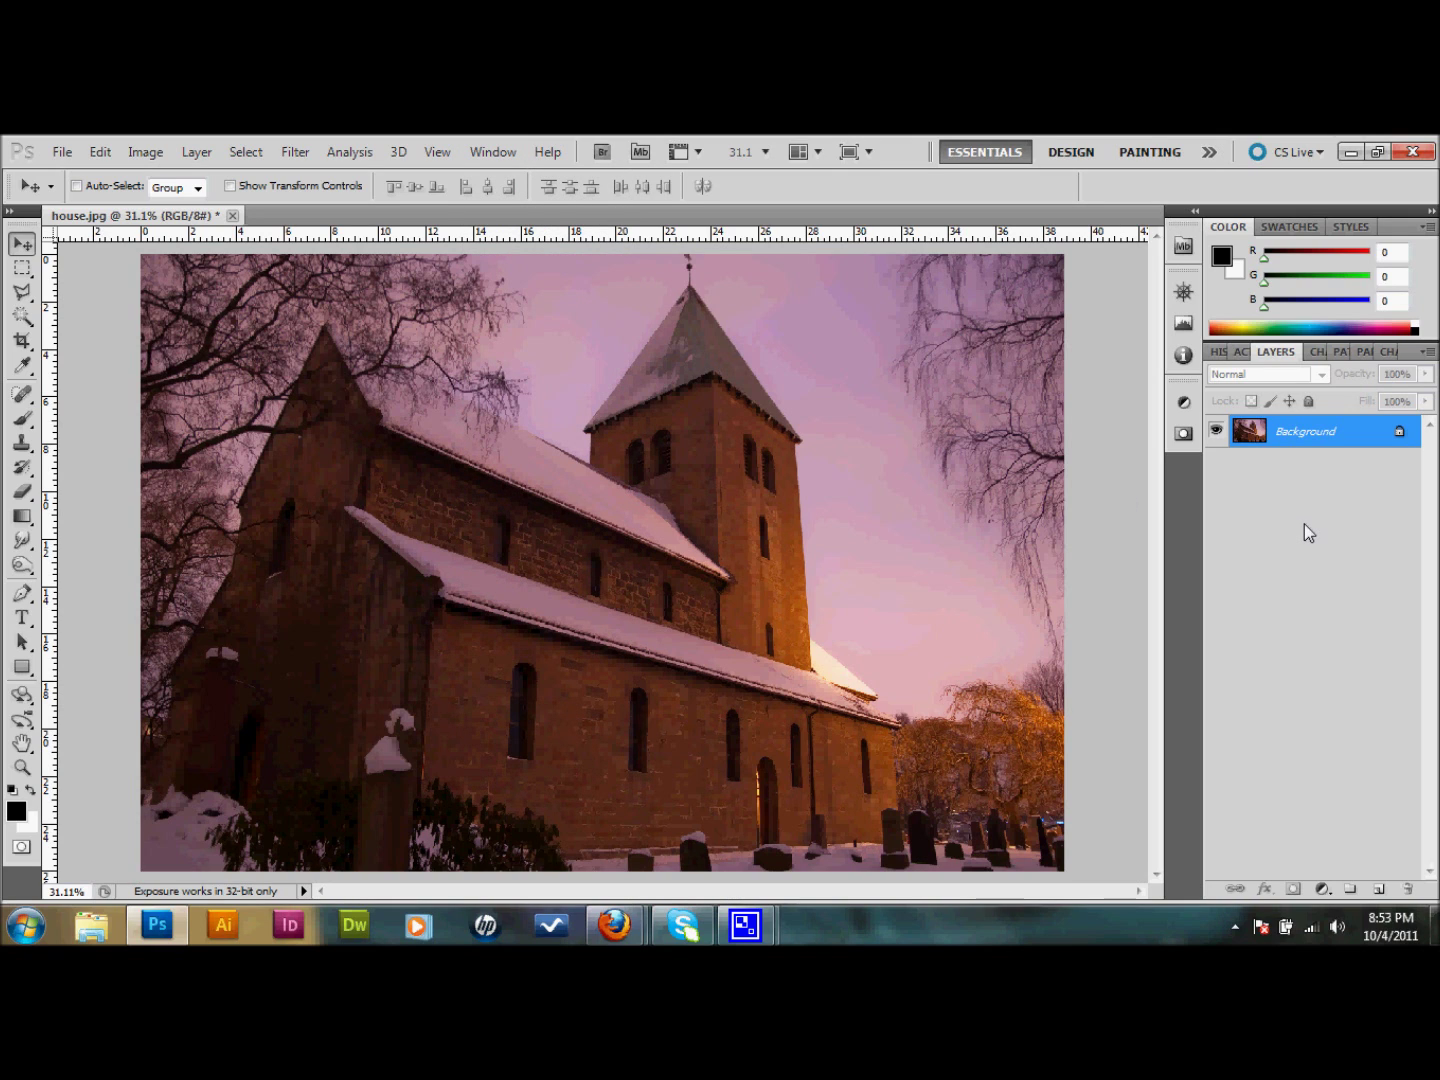
key(ctrl+j)
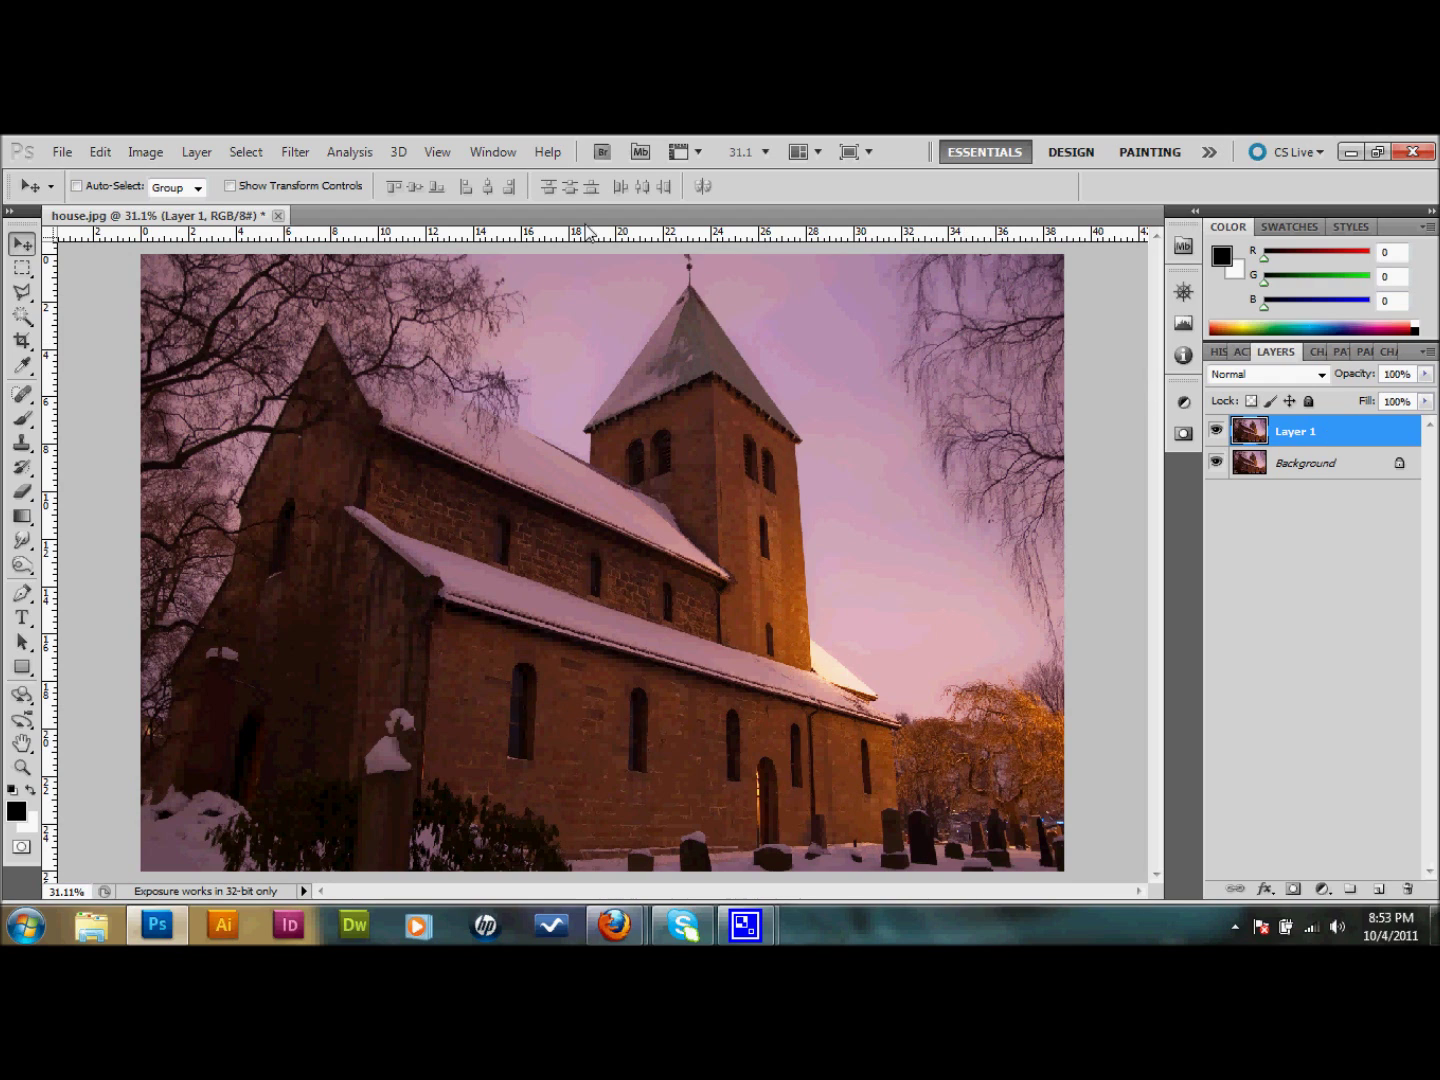
Blur Layer 1 with a 7-pixel Gaussian Blur, then swap the foreground and background colours.
click(295, 151)
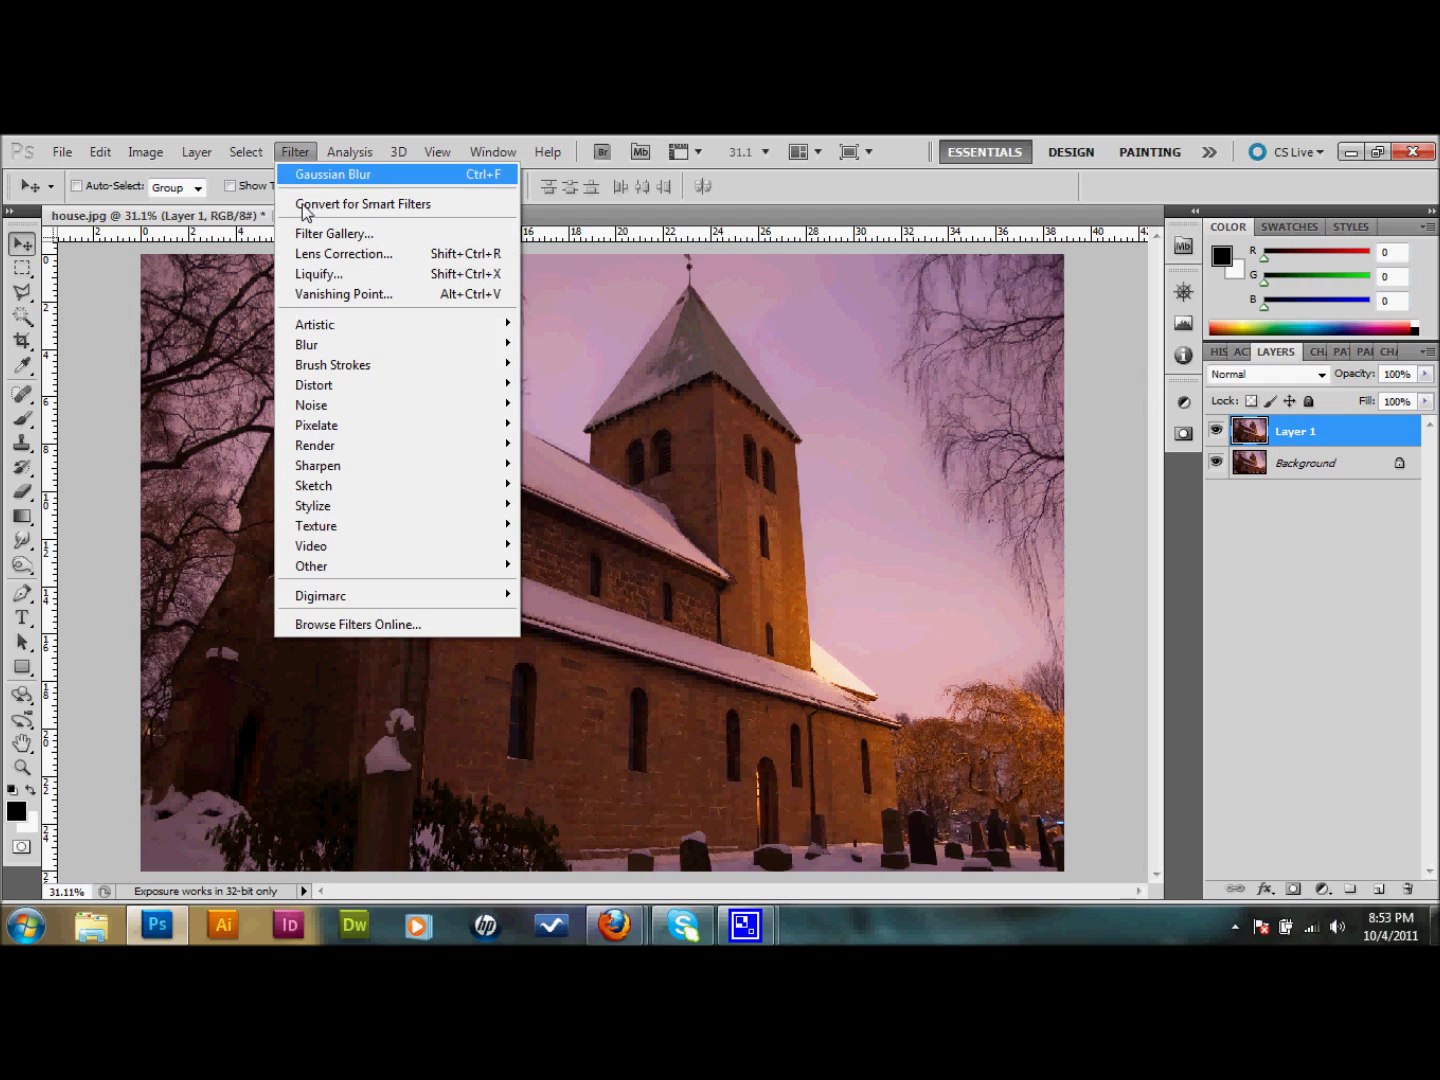
mouse_move(318, 346)
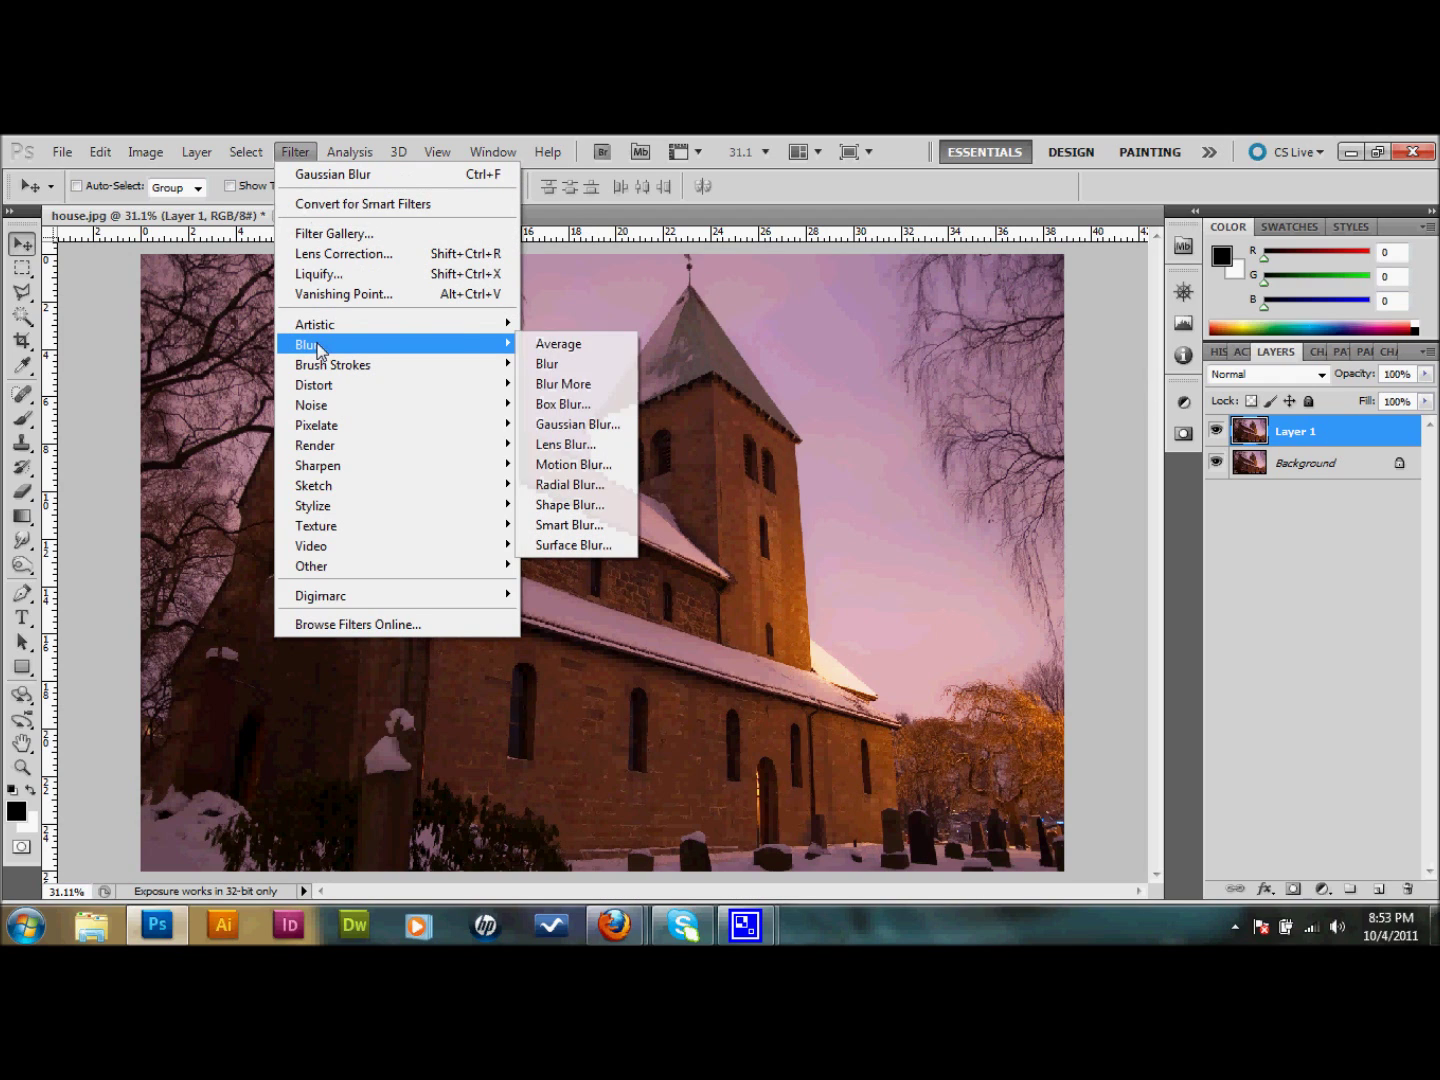
click(586, 424)
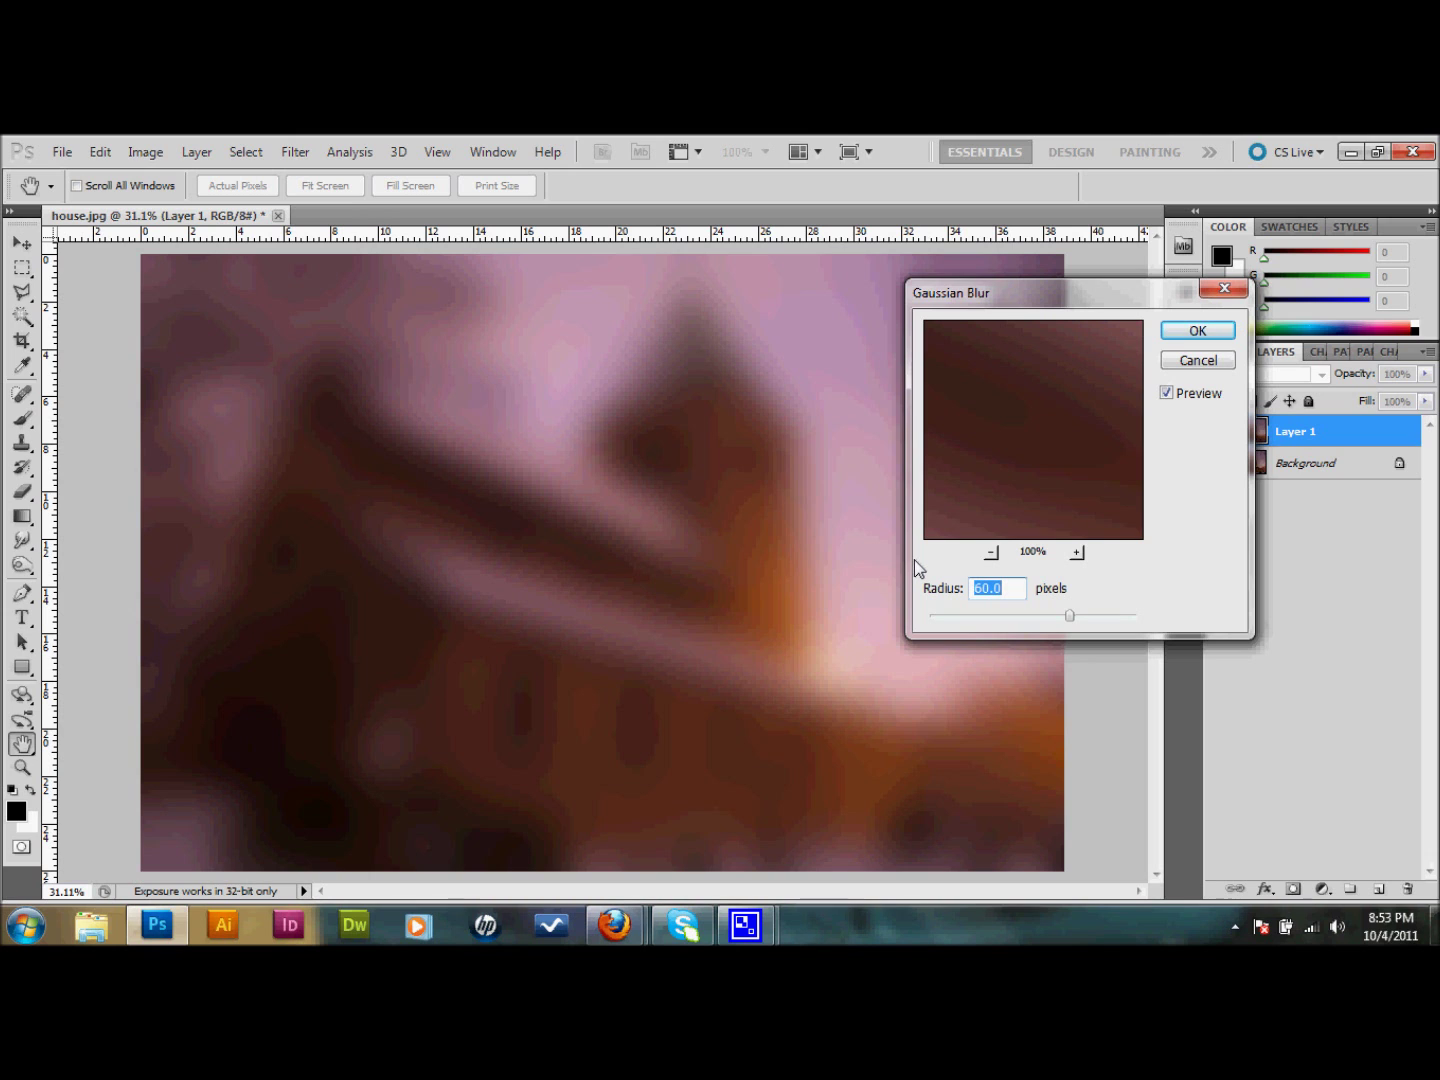
text(7)
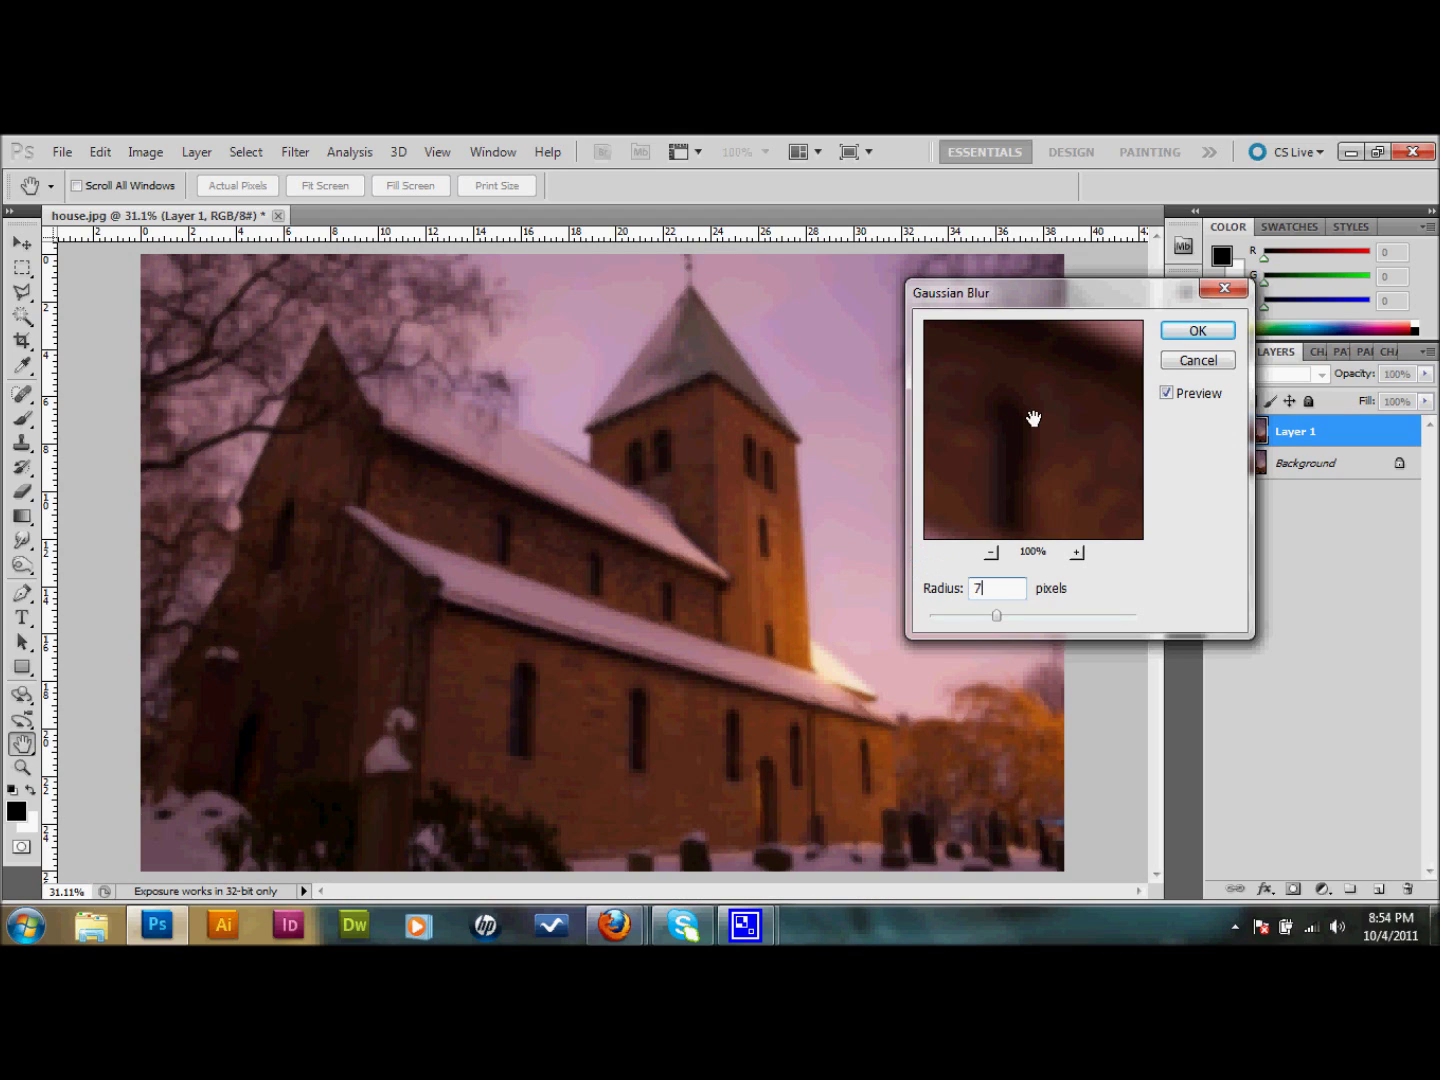
click(1203, 336)
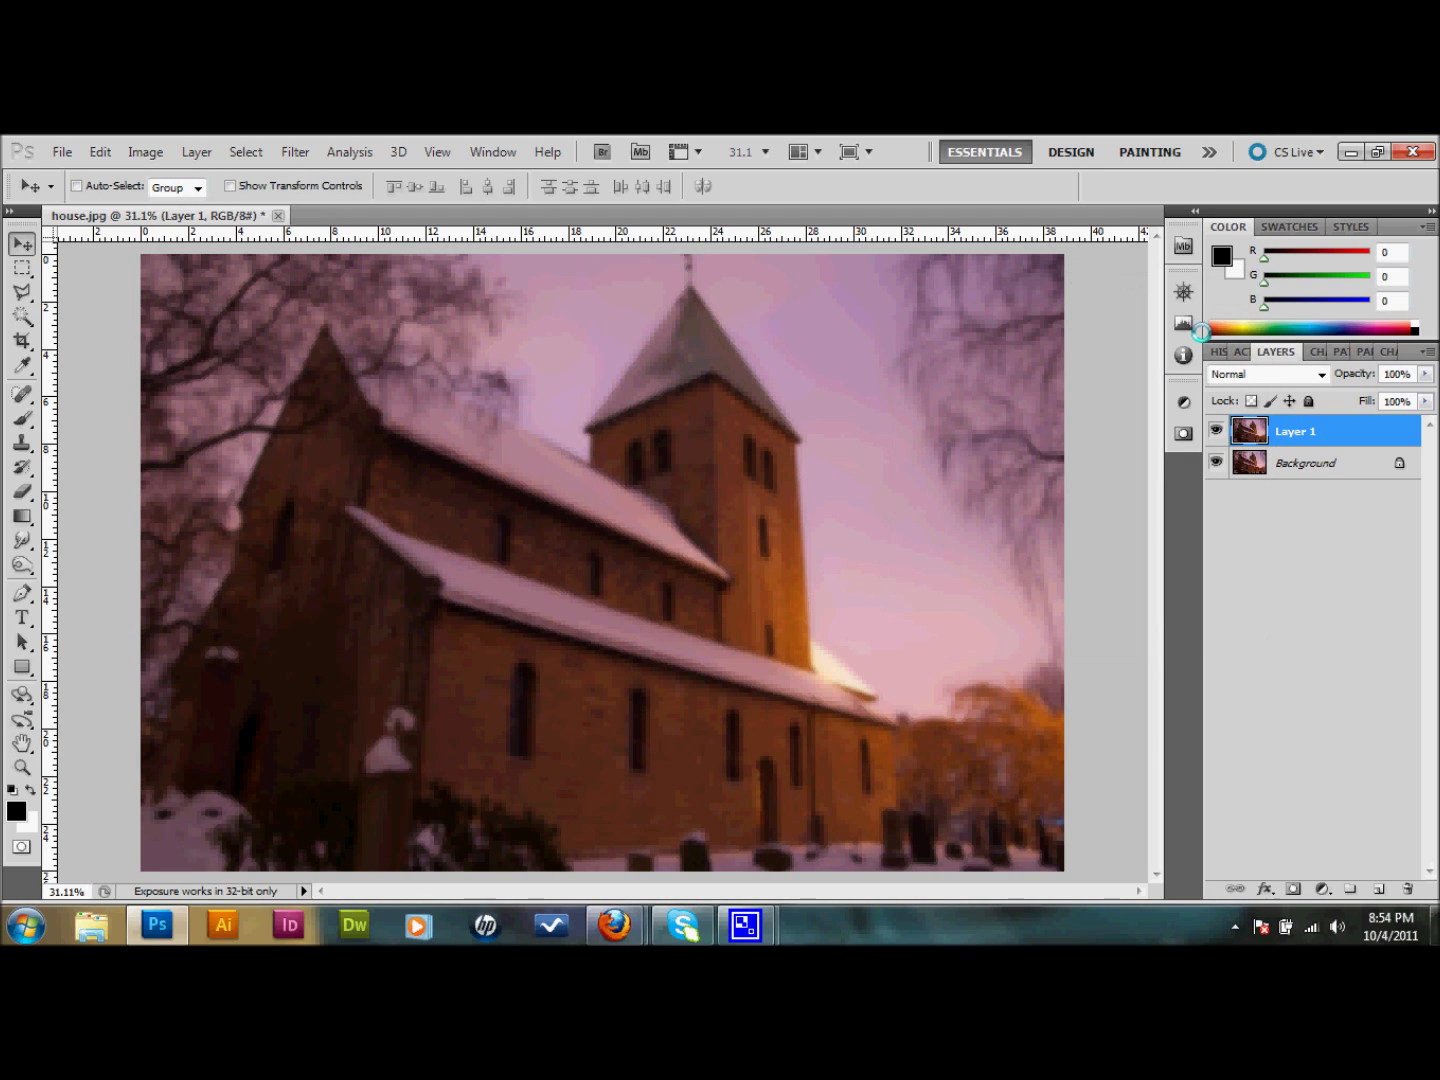
click(31, 790)
Restore default colours and apply Diffuse Glow to Layer 1 with Glow Amount 13 and Clear Amount 13.
click(13, 792)
click(291, 158)
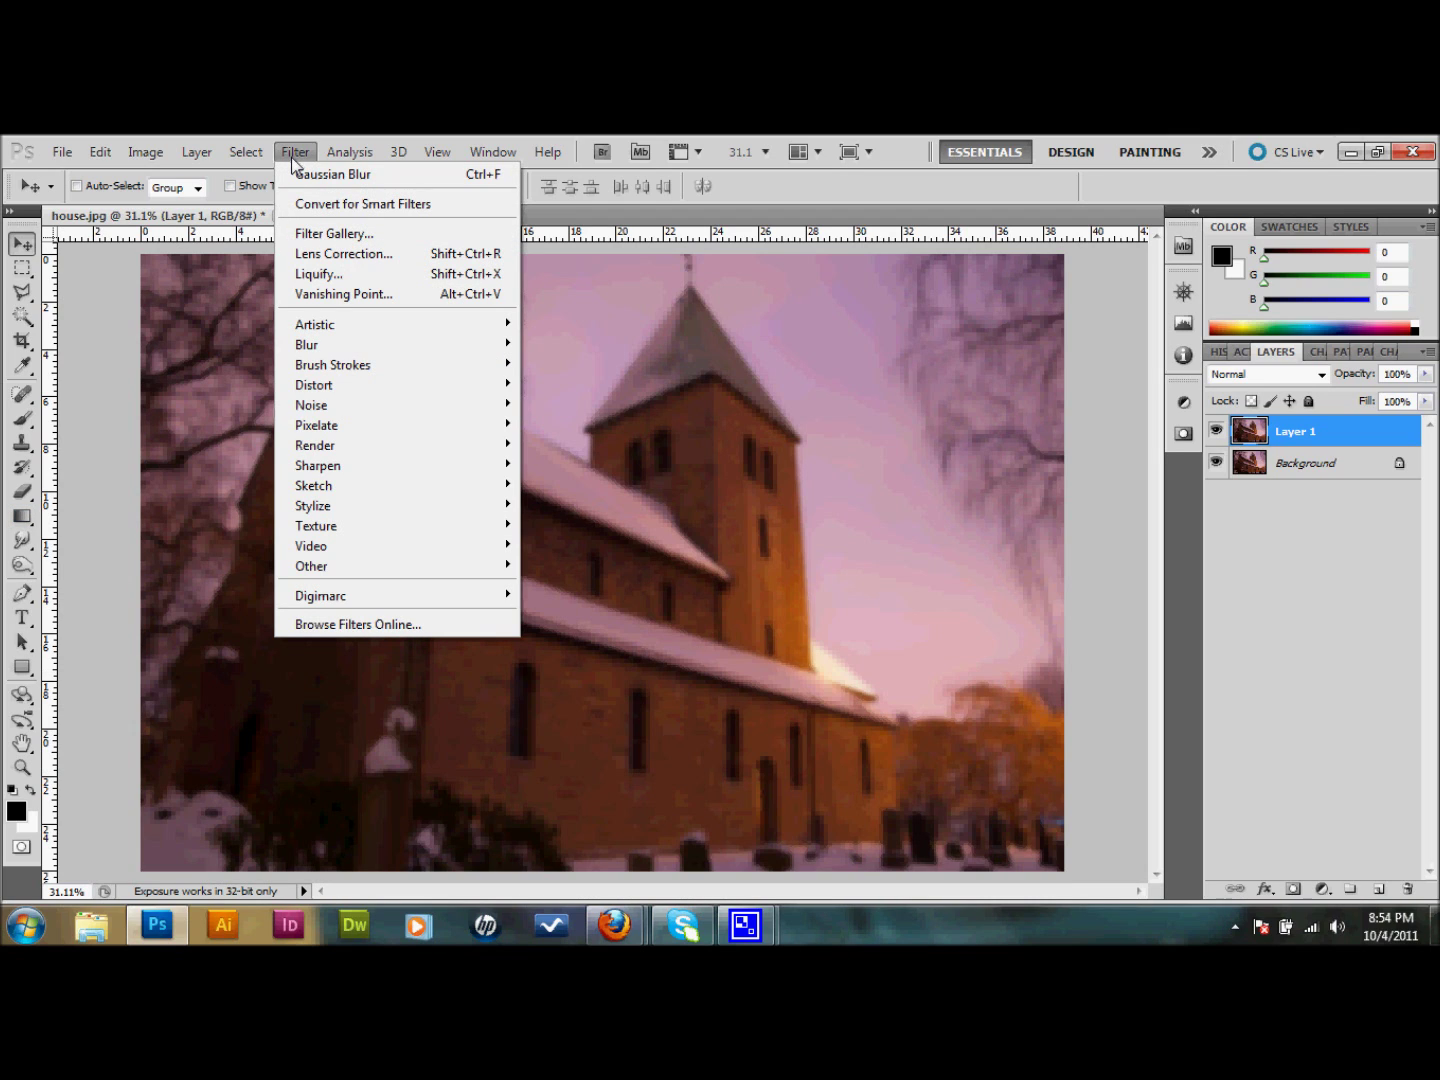
mouse_move(338, 384)
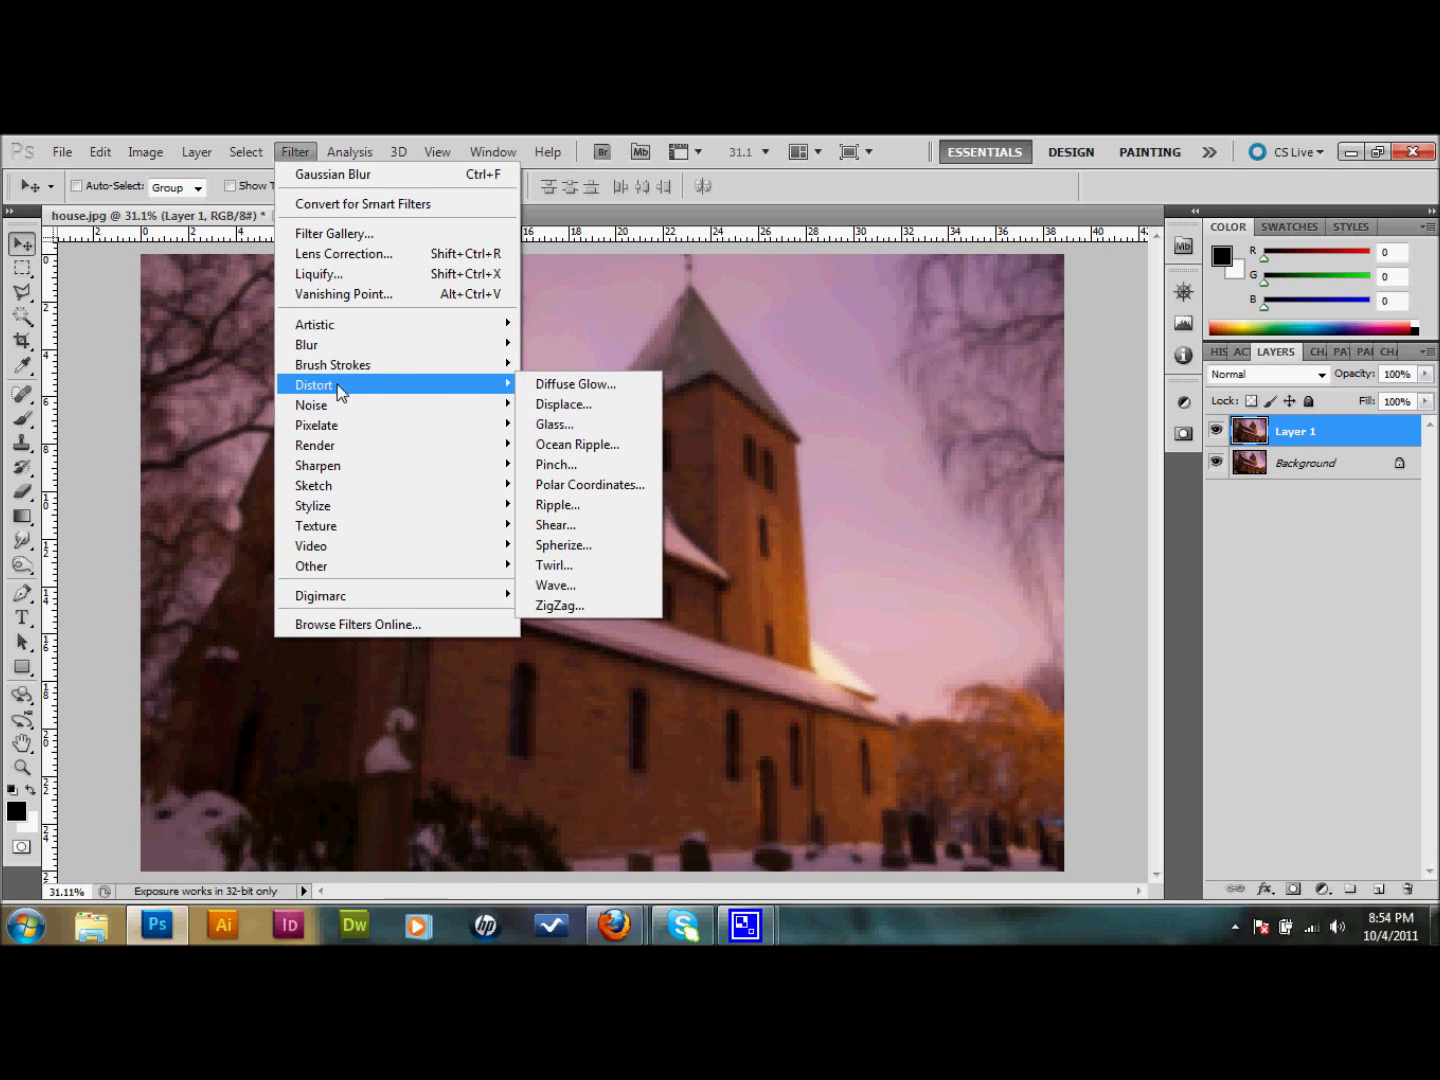
click(561, 382)
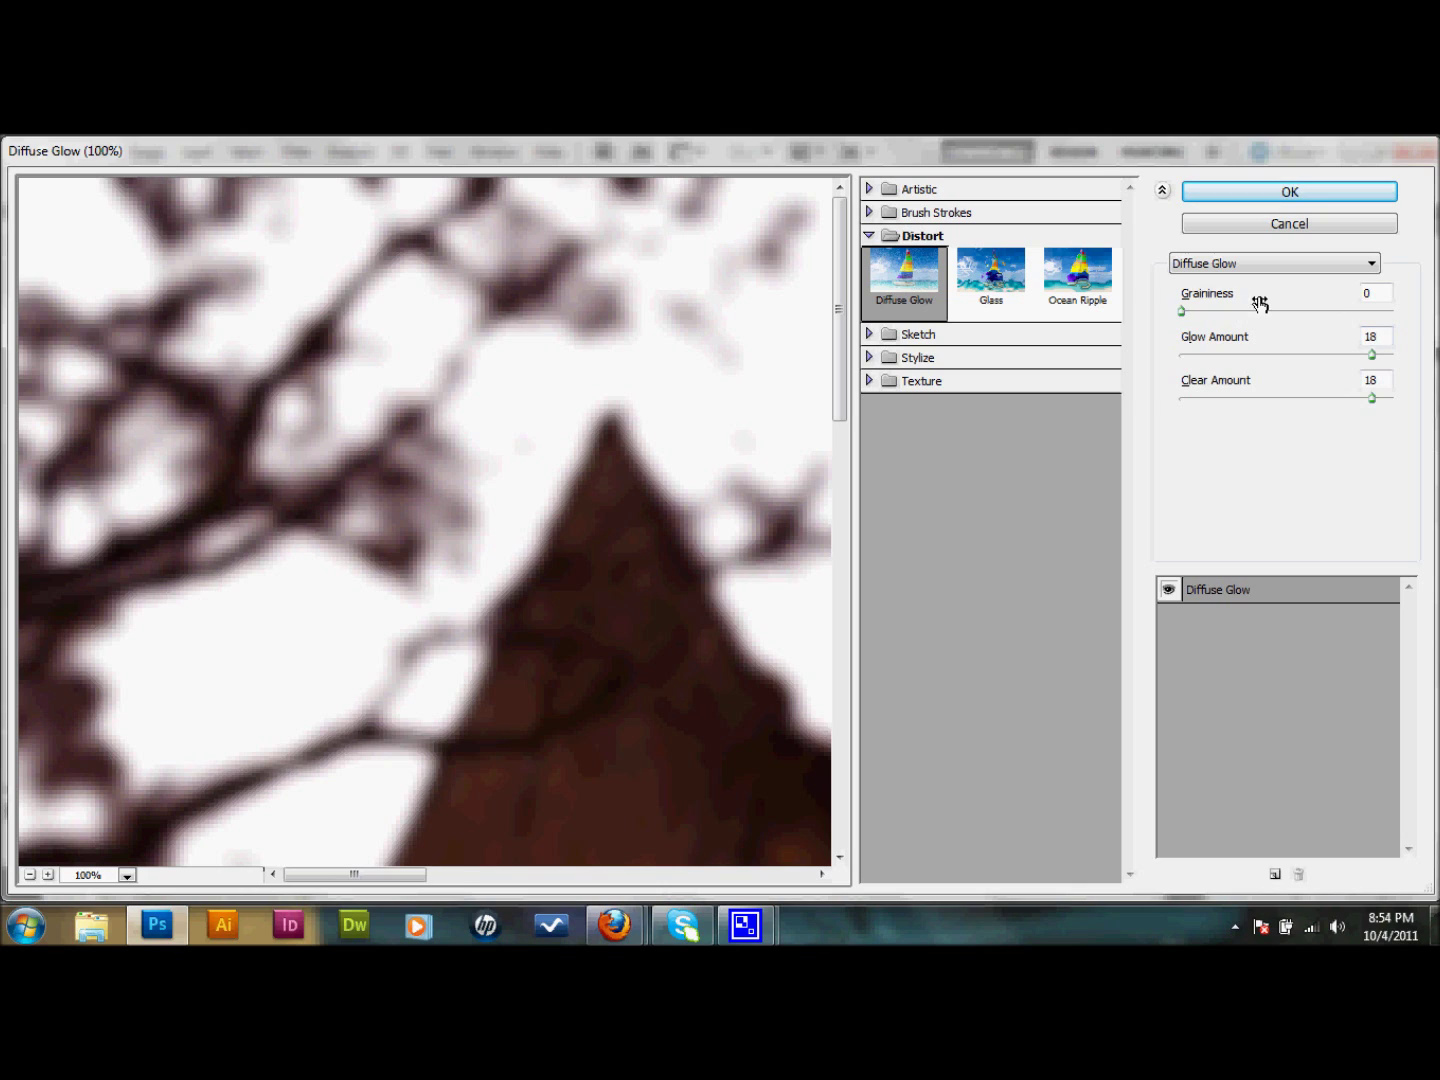
drag(1388, 340, 1358, 338)
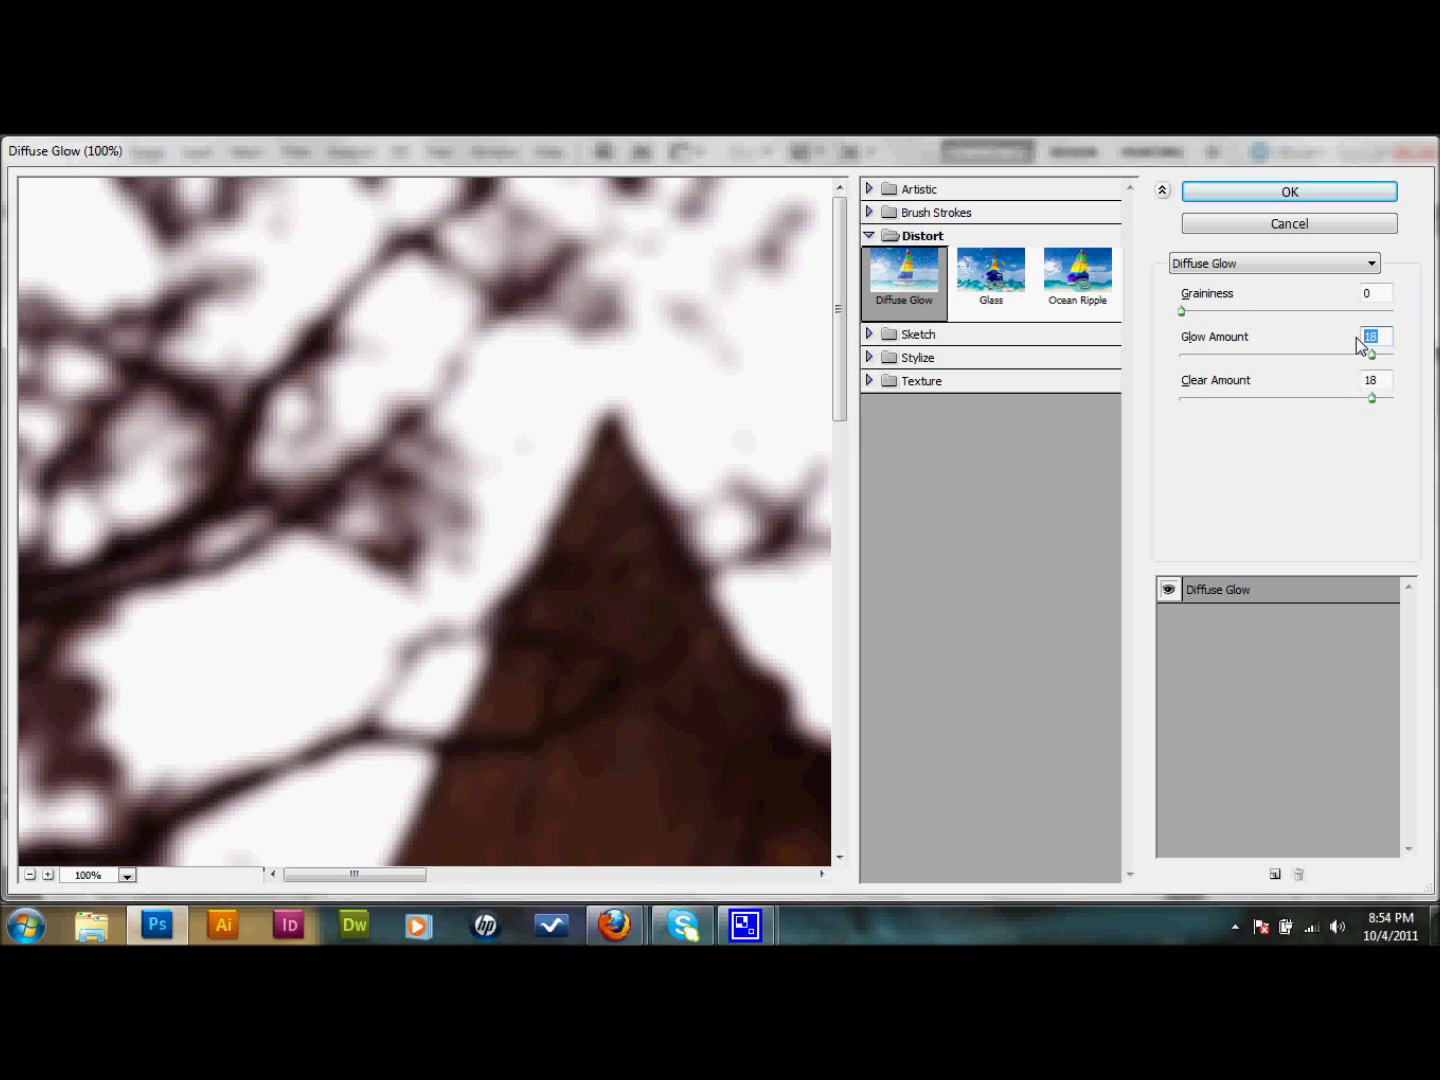
text(13)
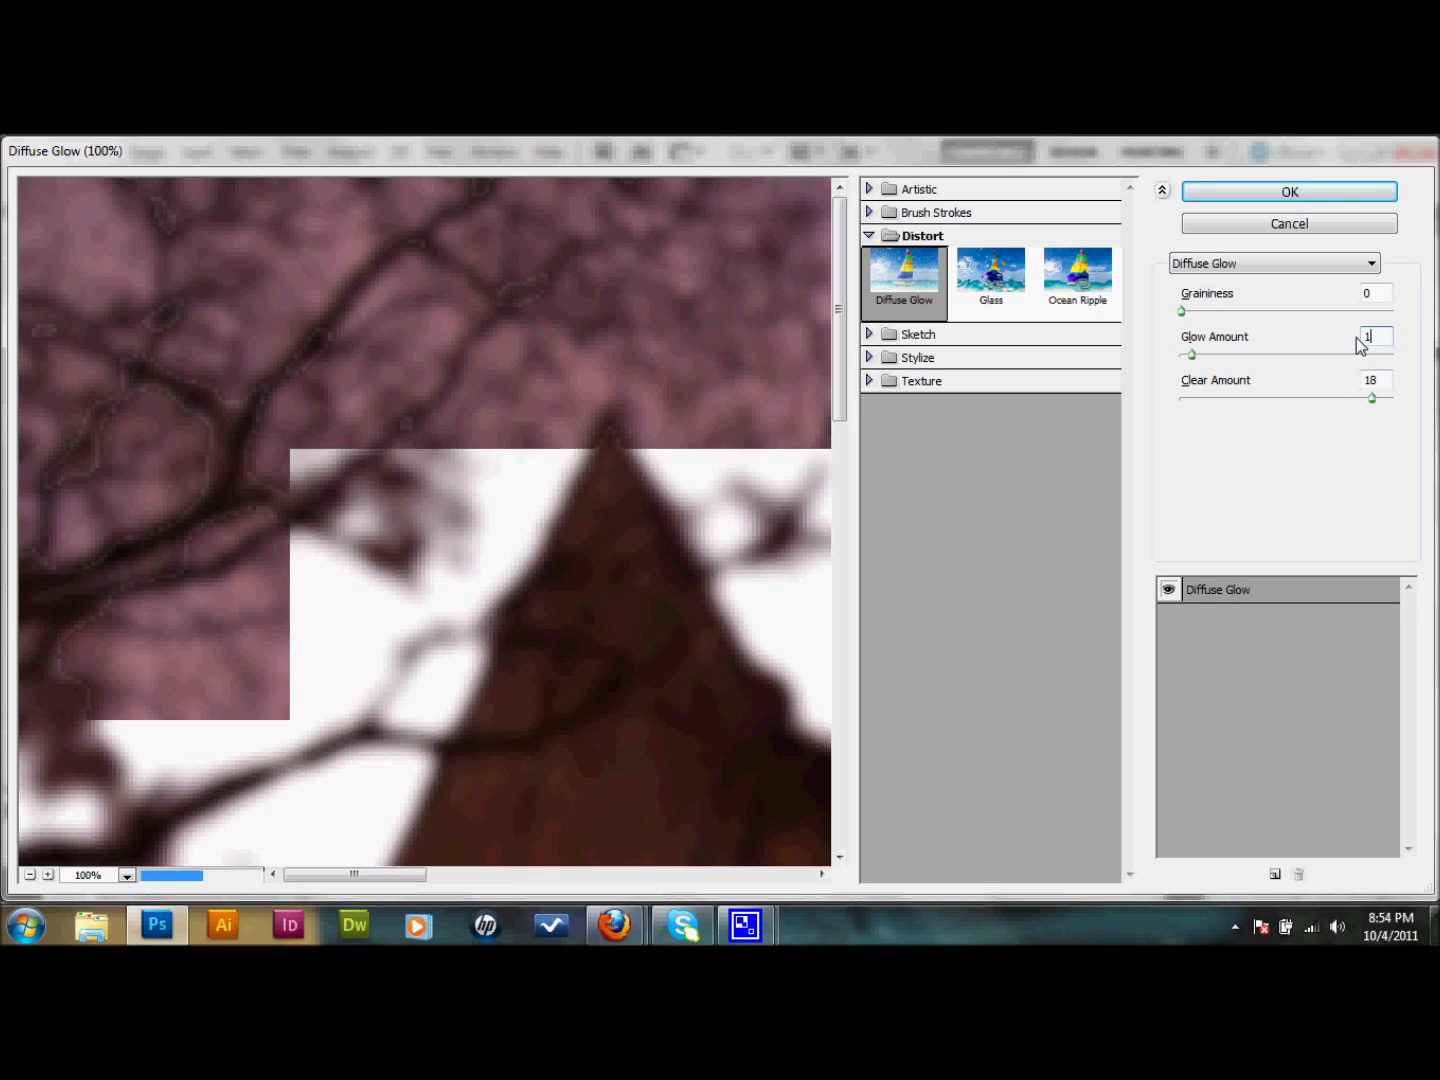
click(1372, 380)
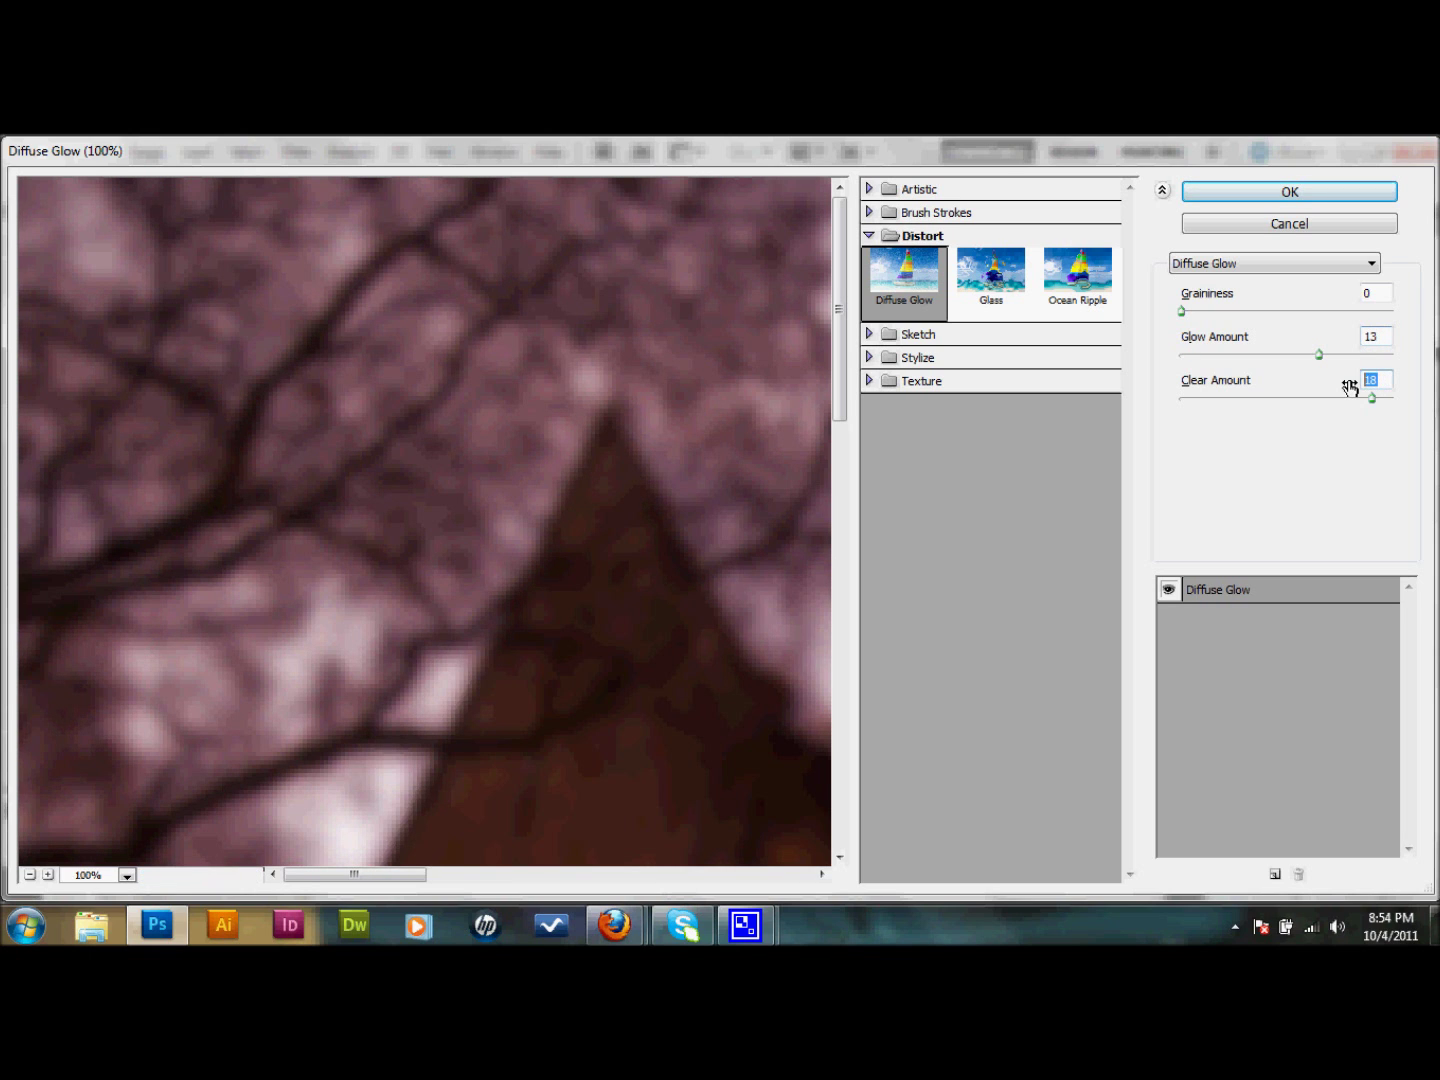
text(13)
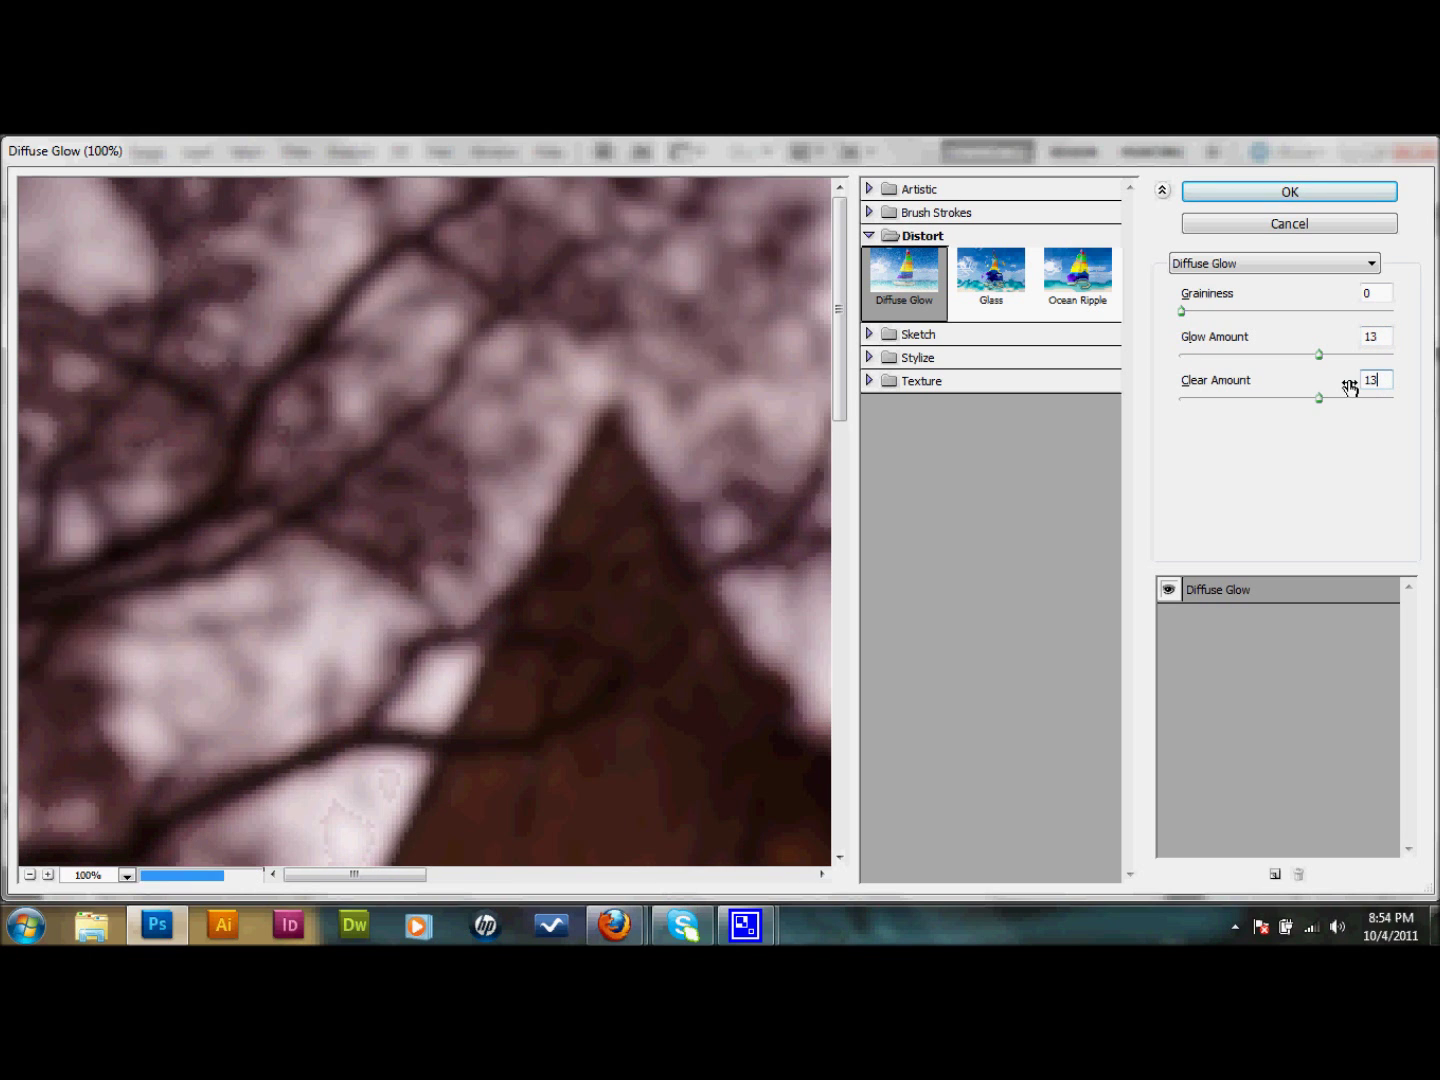
click(1354, 205)
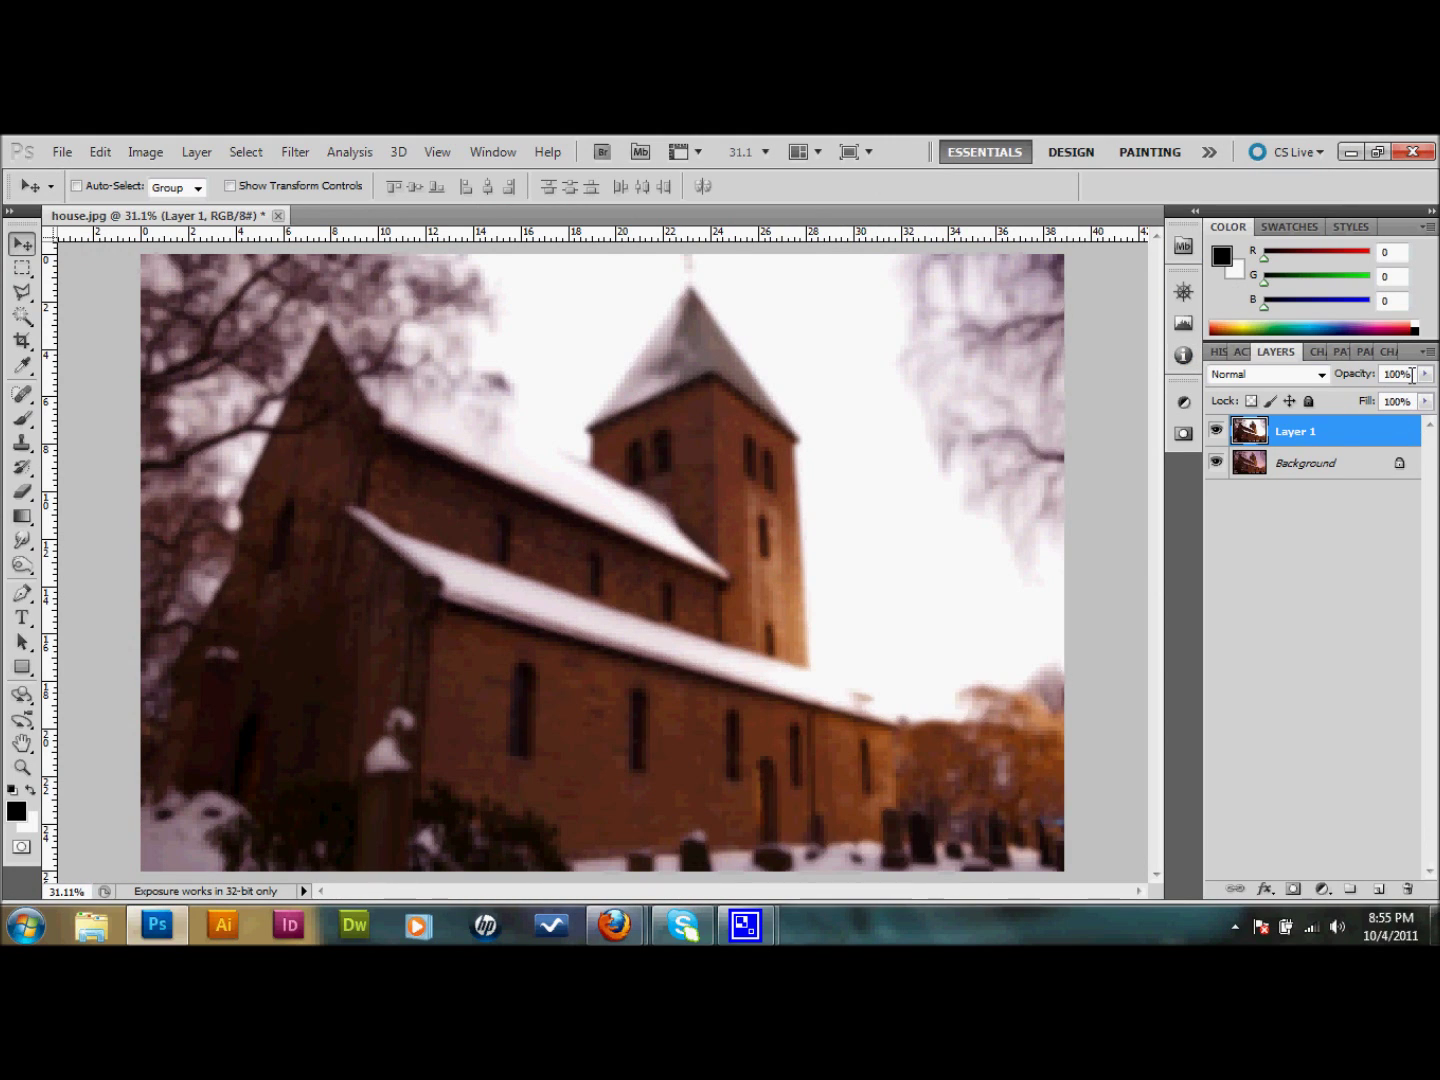
Lower Layer 1's opacity to 60% and merge it down into the Background.
drag(1412, 374, 1381, 372)
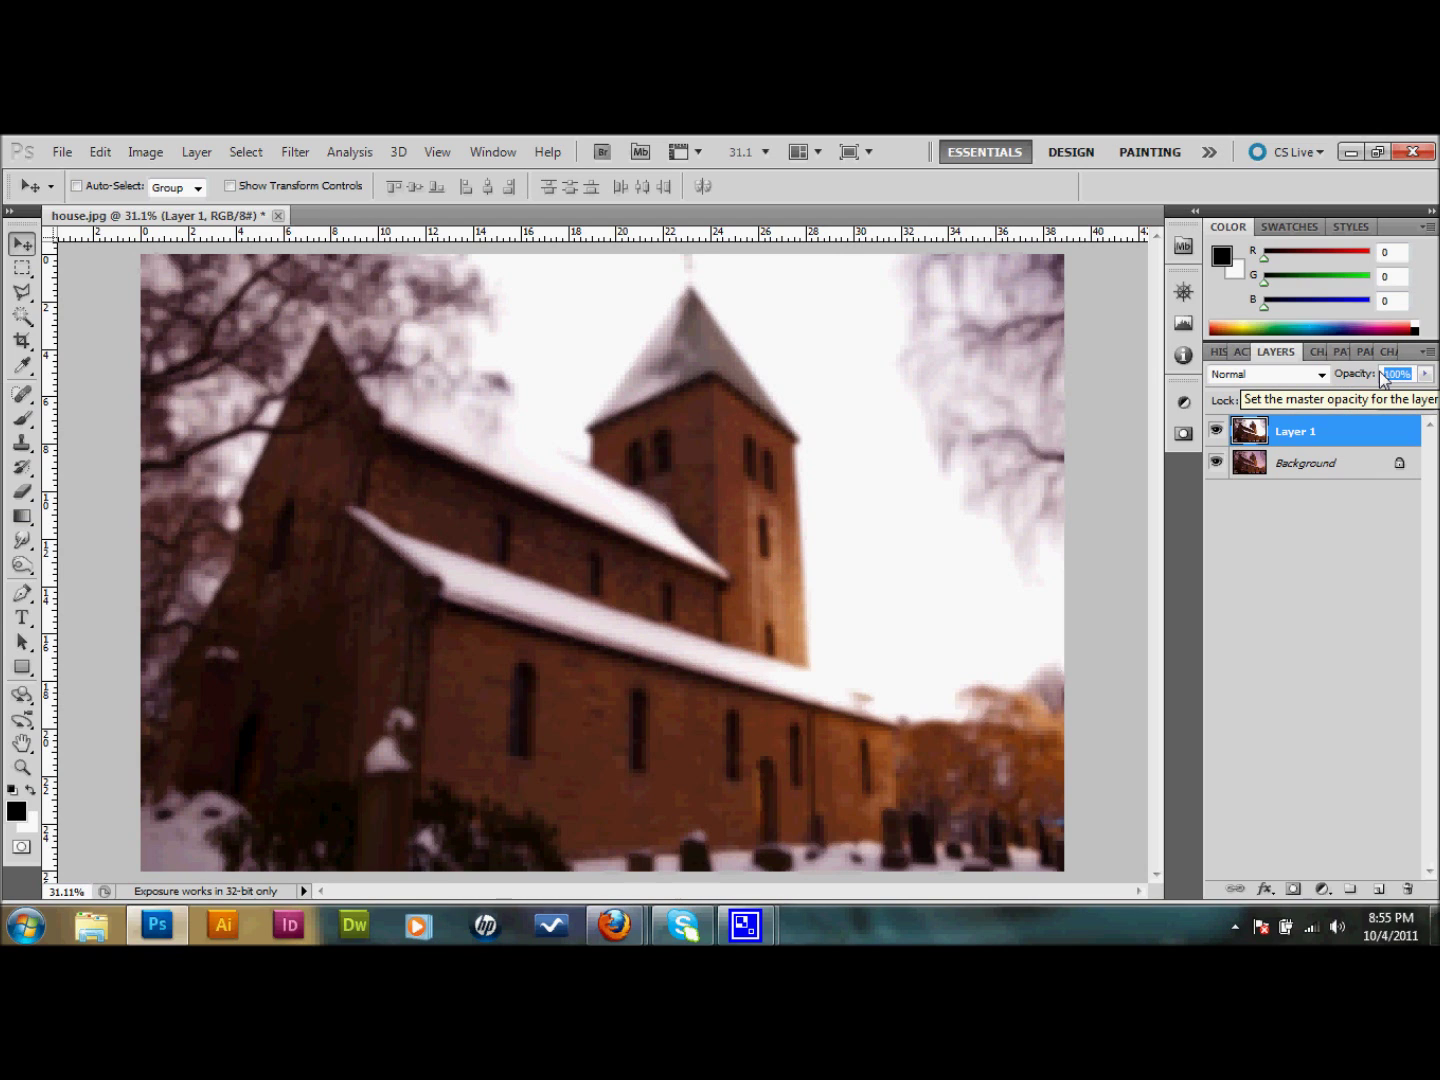
text(60)
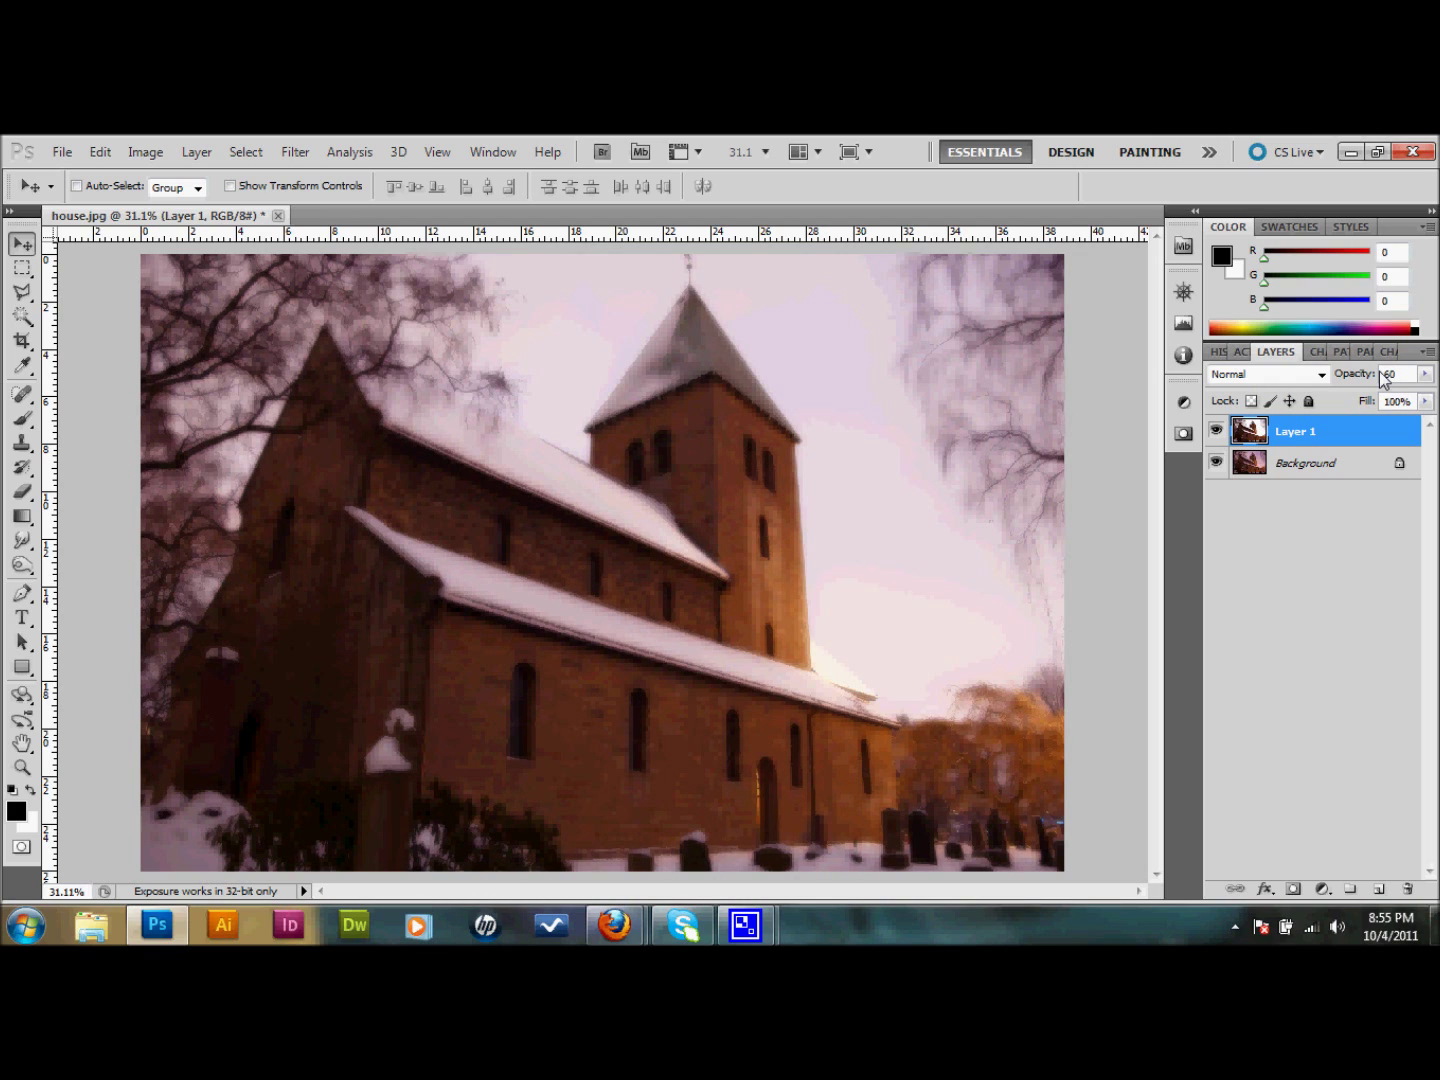
key(Return)
key(ctrl+e)
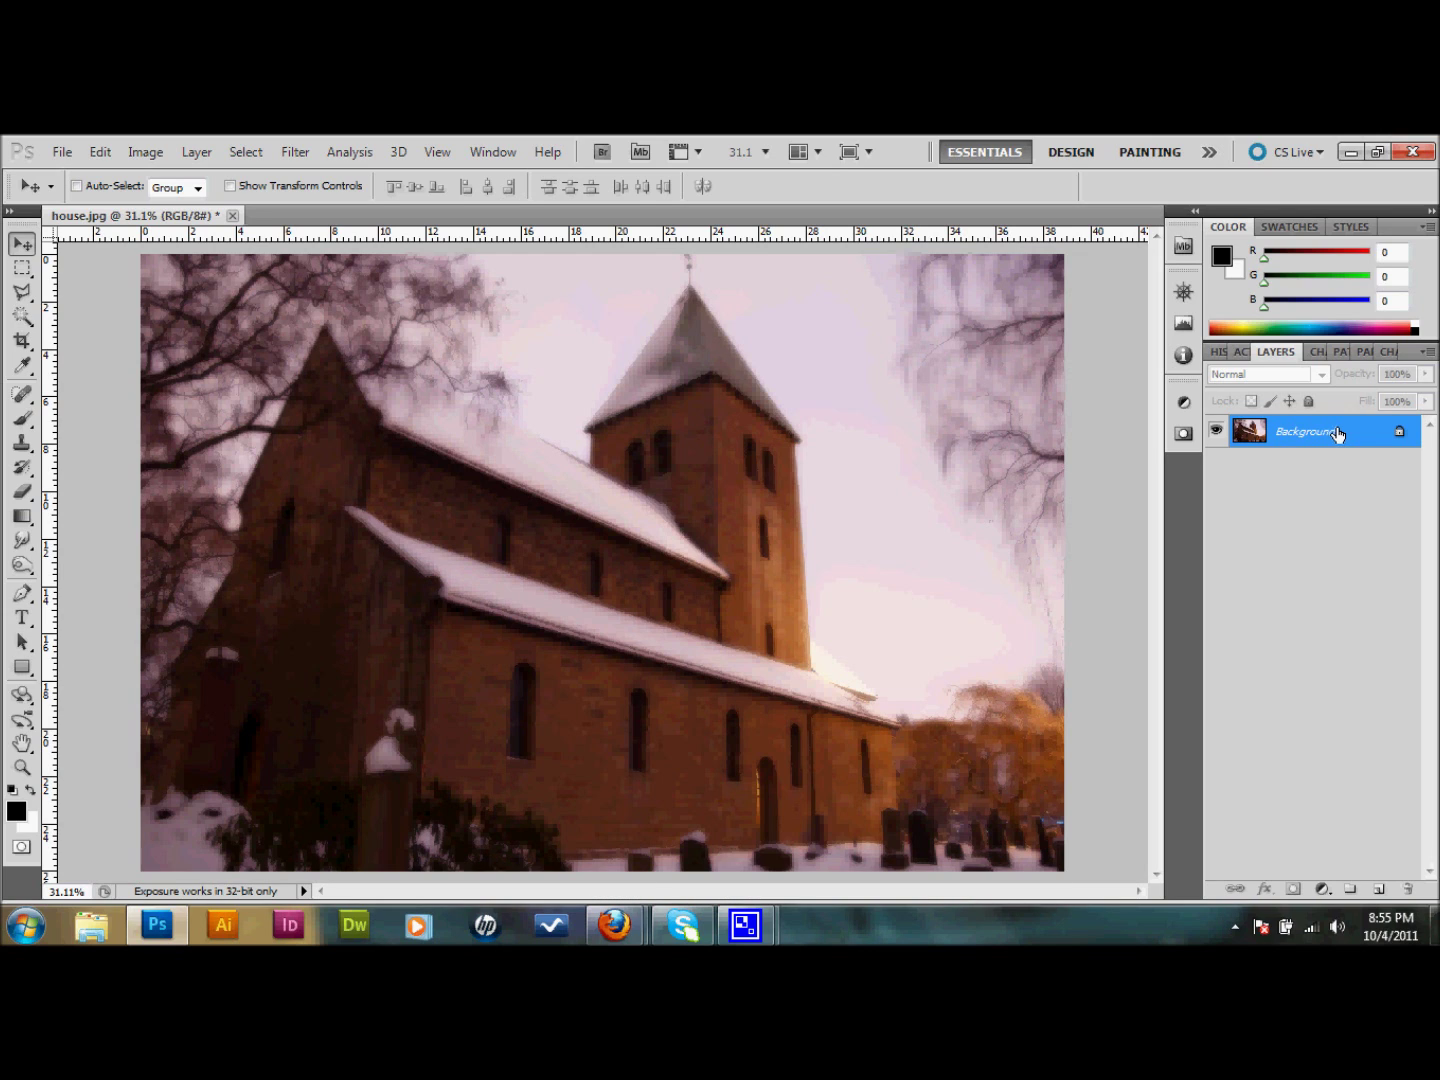
Sharpen the photo with Unsharp Mask at Amount 500%, Radius 0.2 pixels, Threshold 0.
click(291, 151)
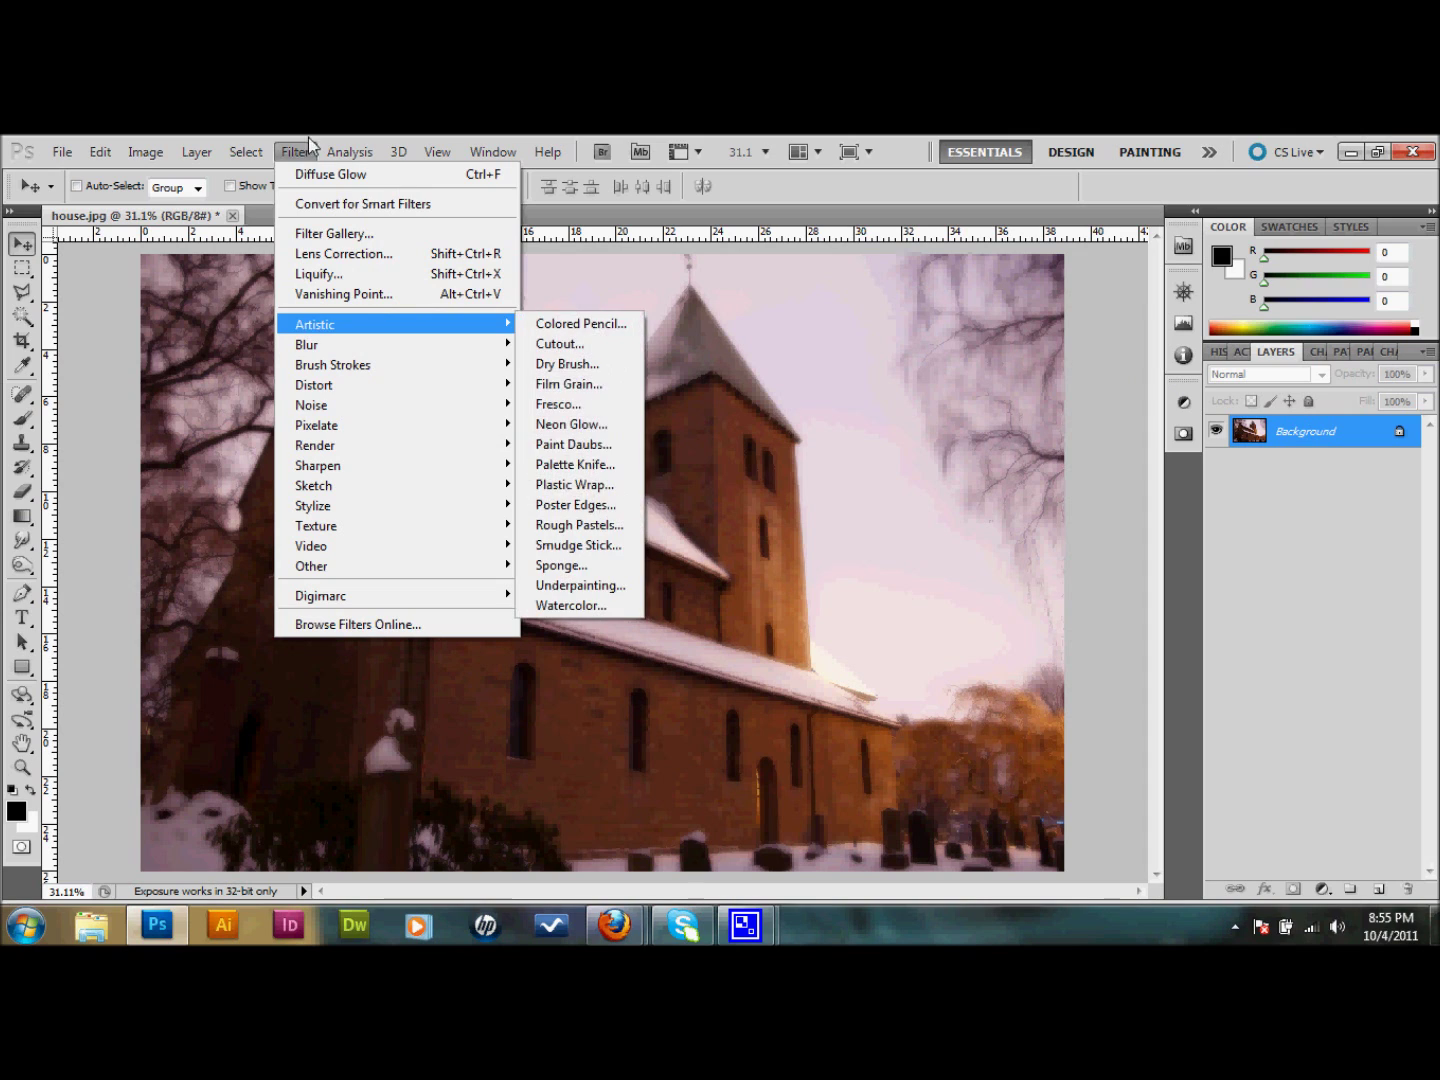
mouse_move(377, 465)
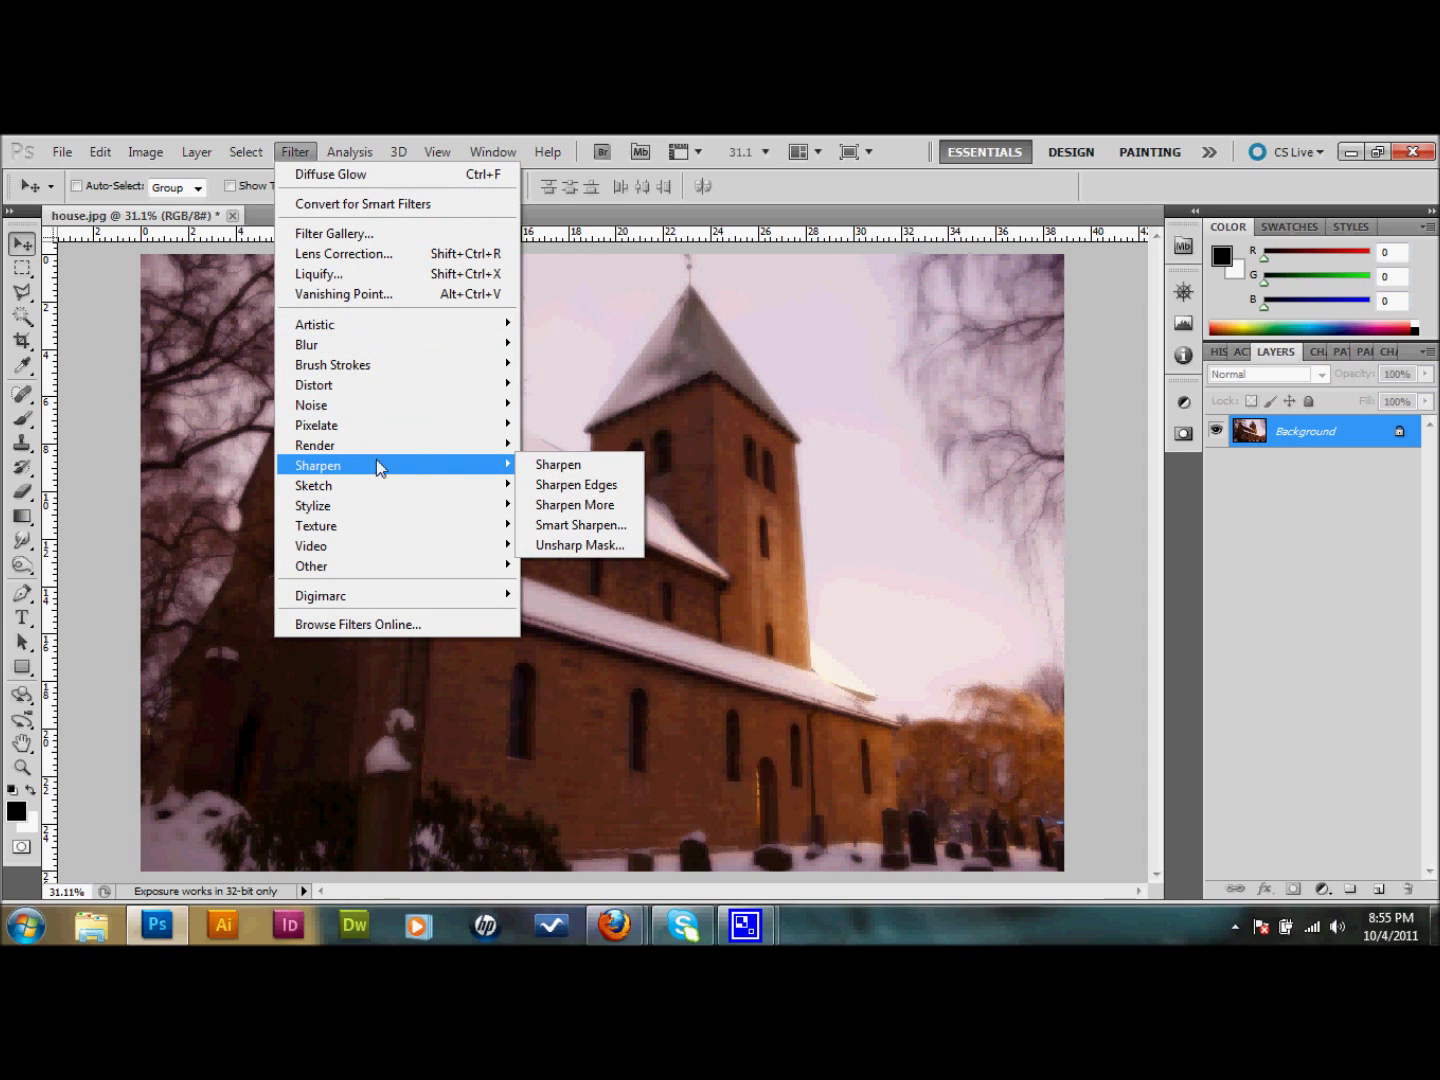
click(568, 545)
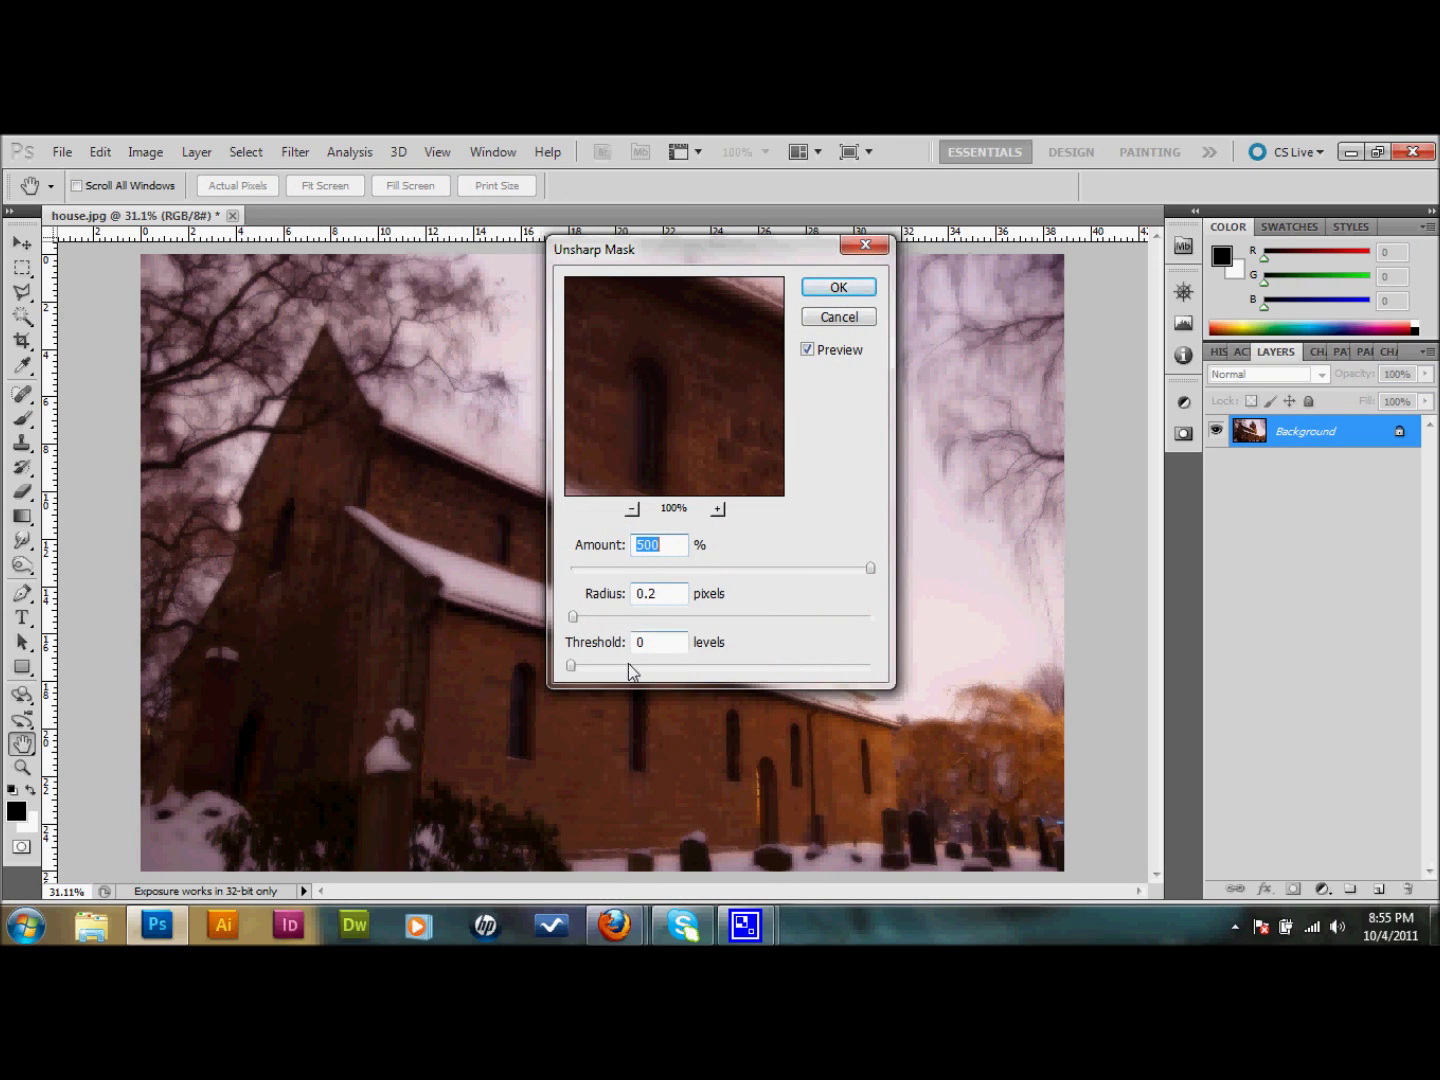
click(838, 287)
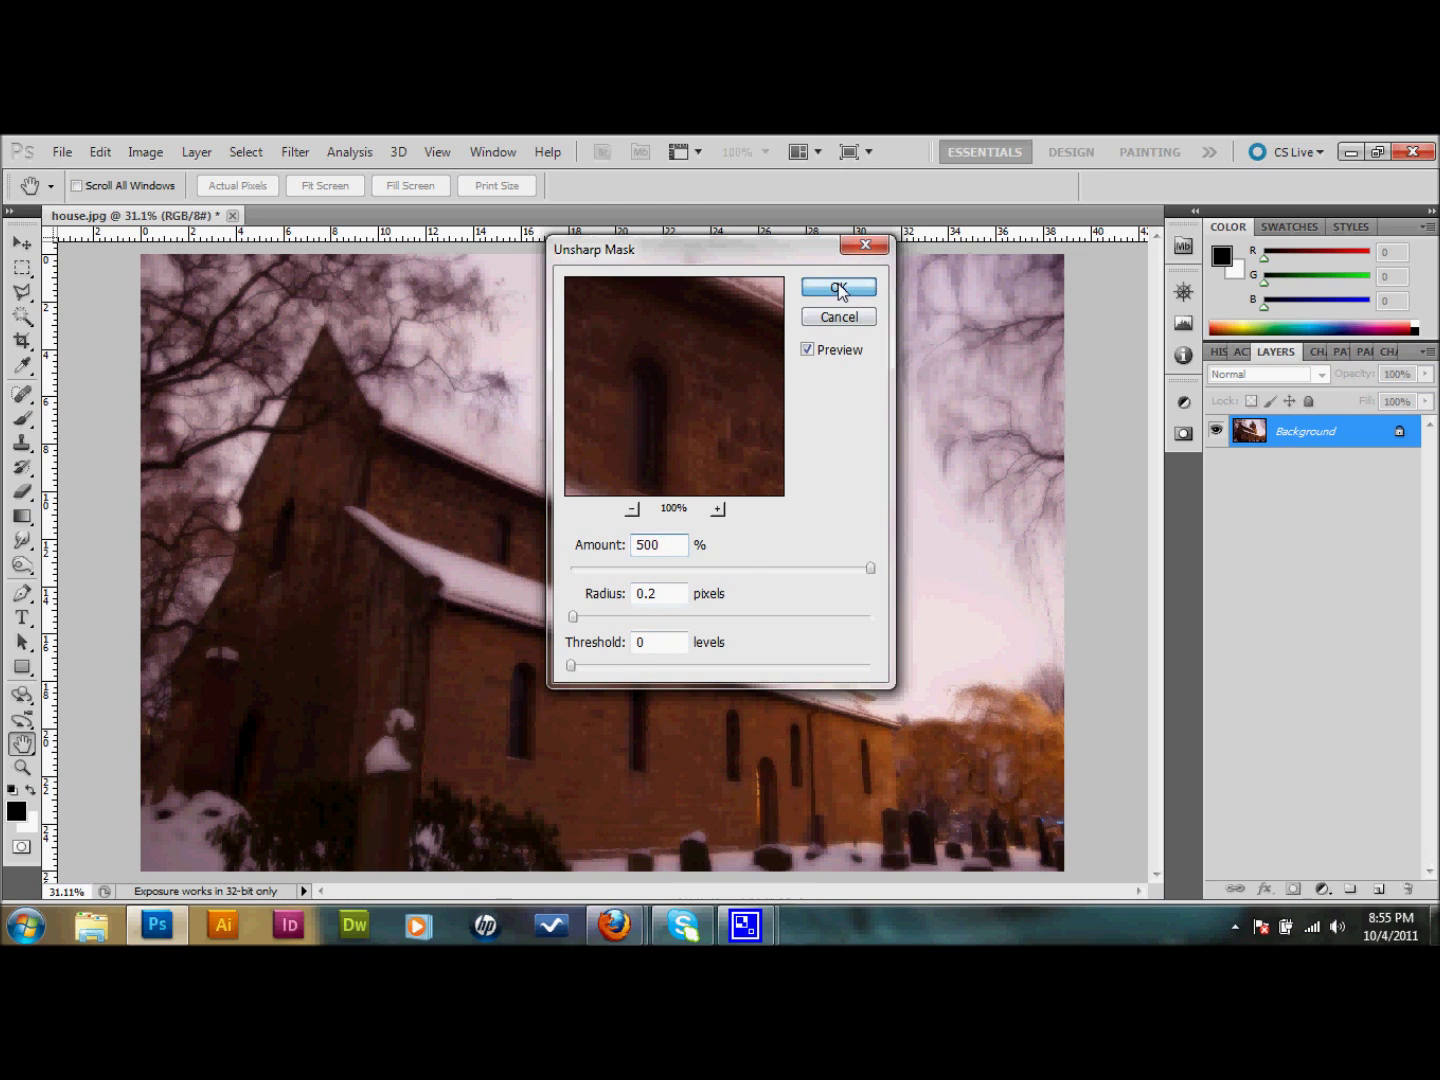
key(v)
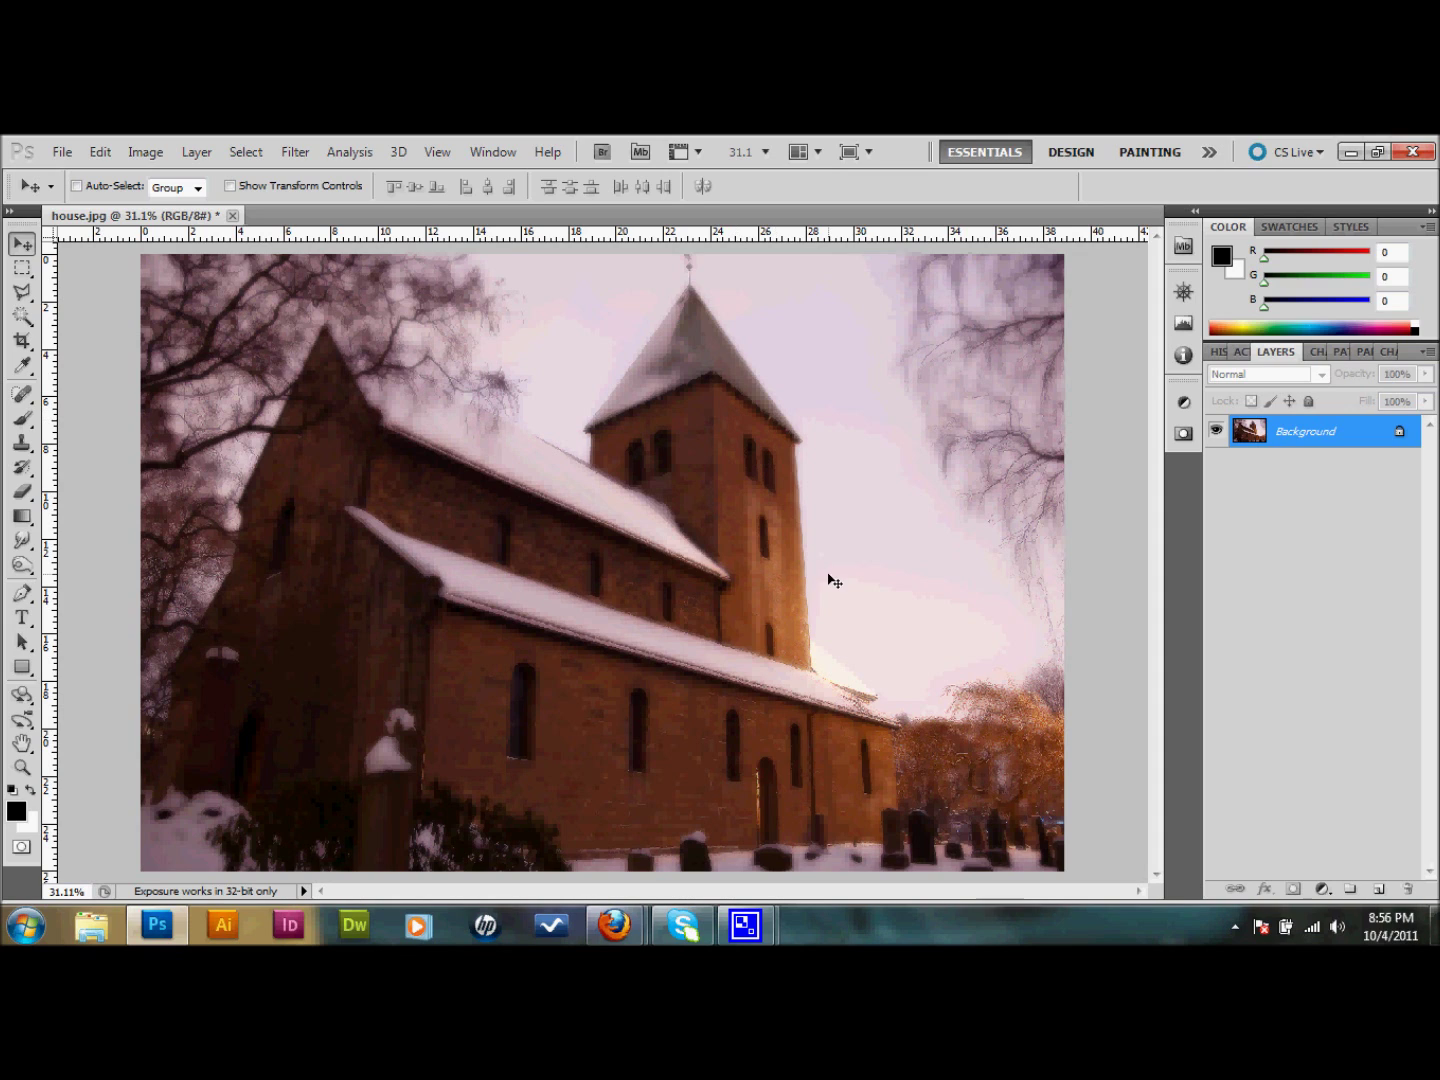
Add a new empty layer above the photo and name it 'light'.
click(1378, 889)
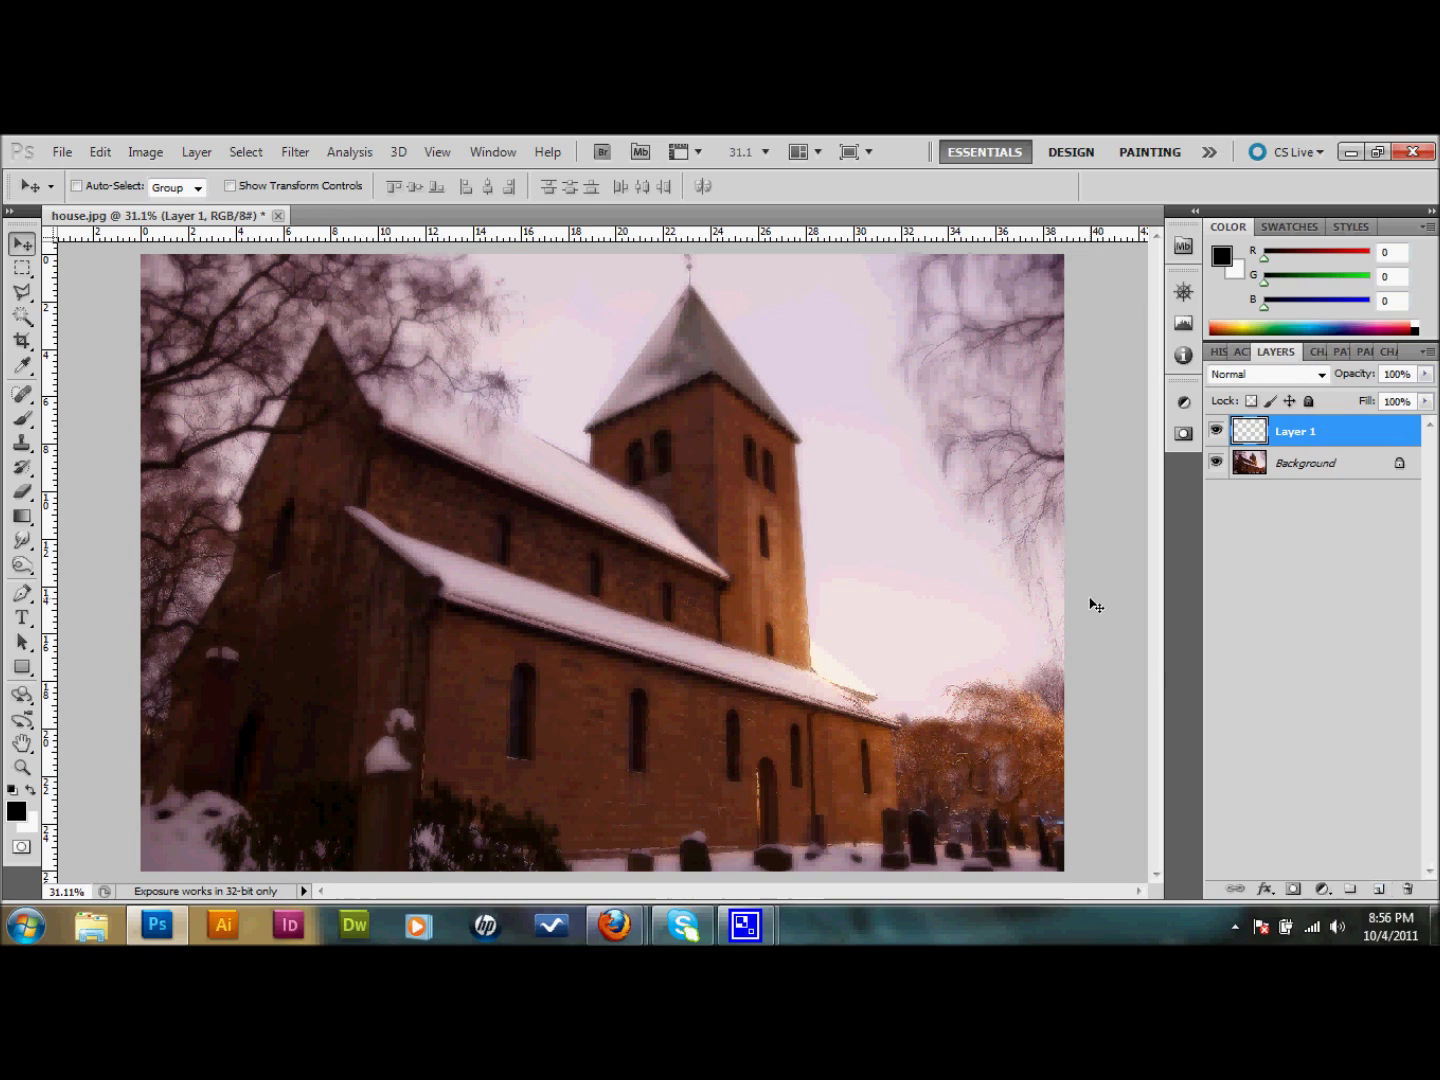
double_click(1300, 438)
text(light)
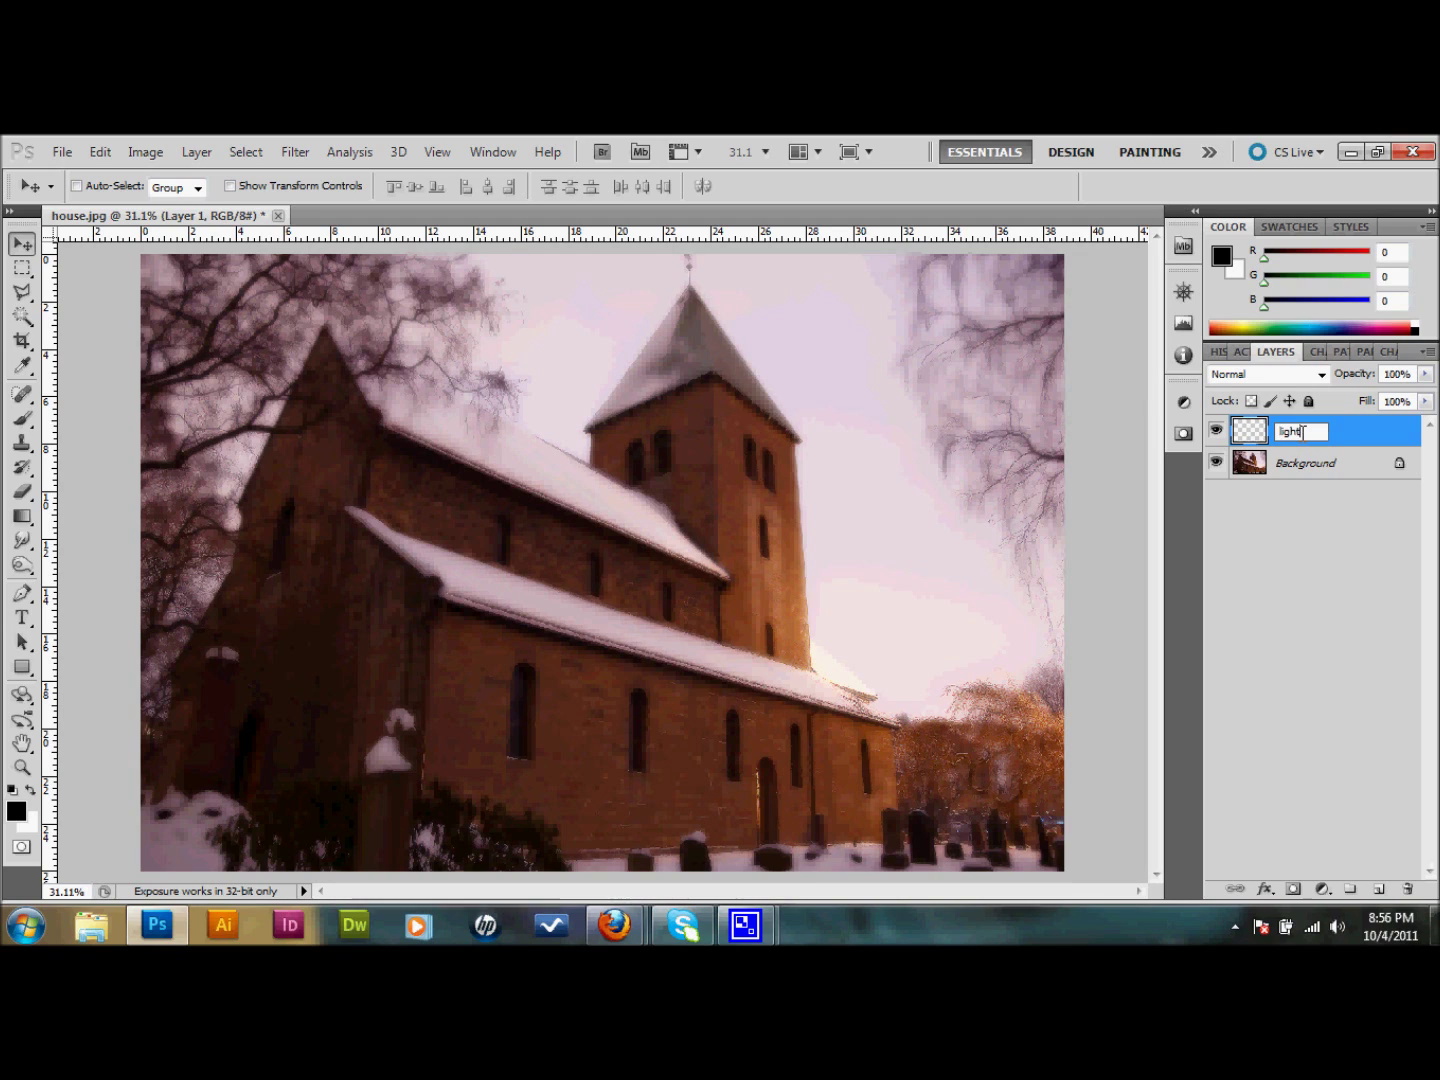
key(Return)
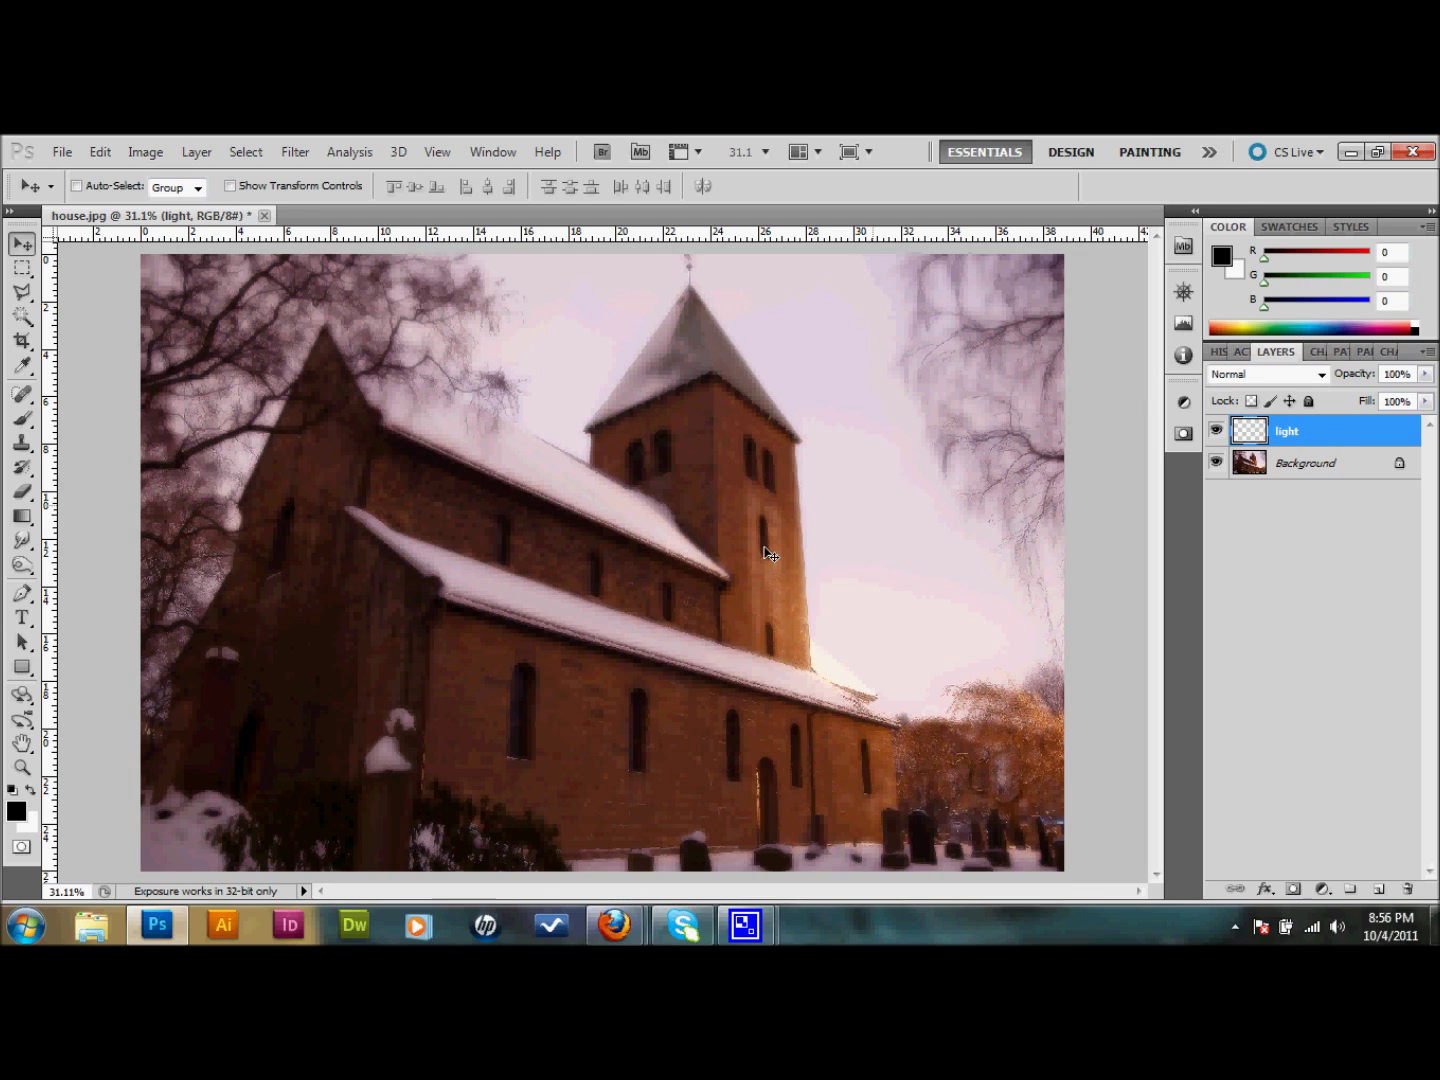
click(23, 294)
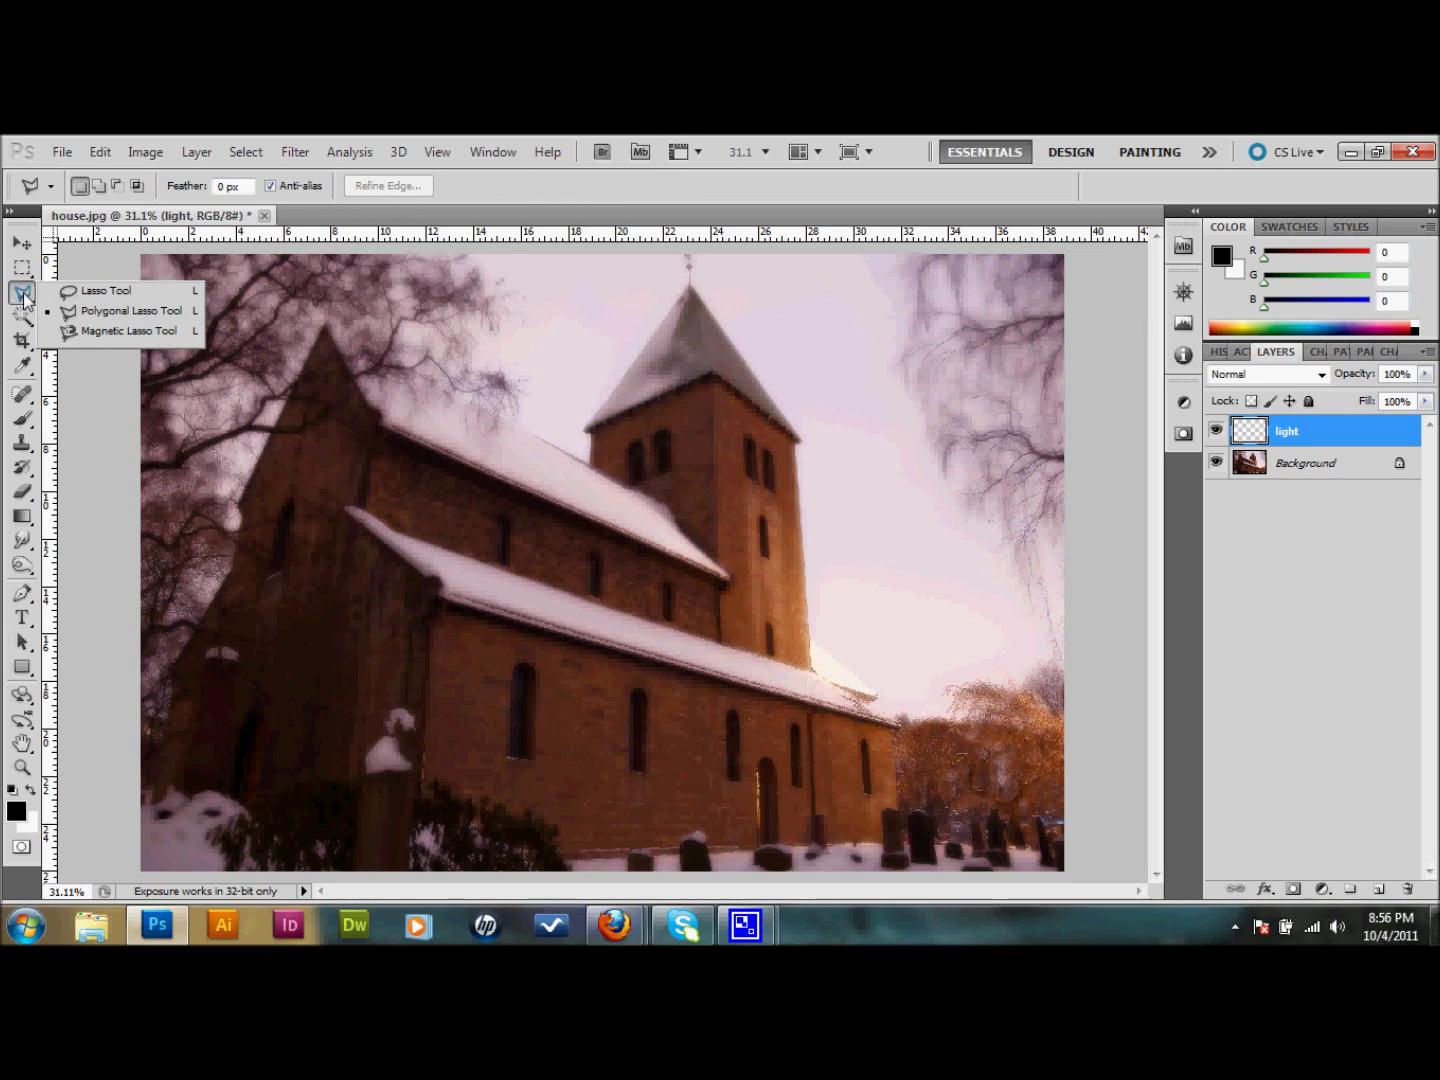
Draw a four-corner Polygonal Lasso beam selection tapering from the top edge to the bottom.
click(110, 316)
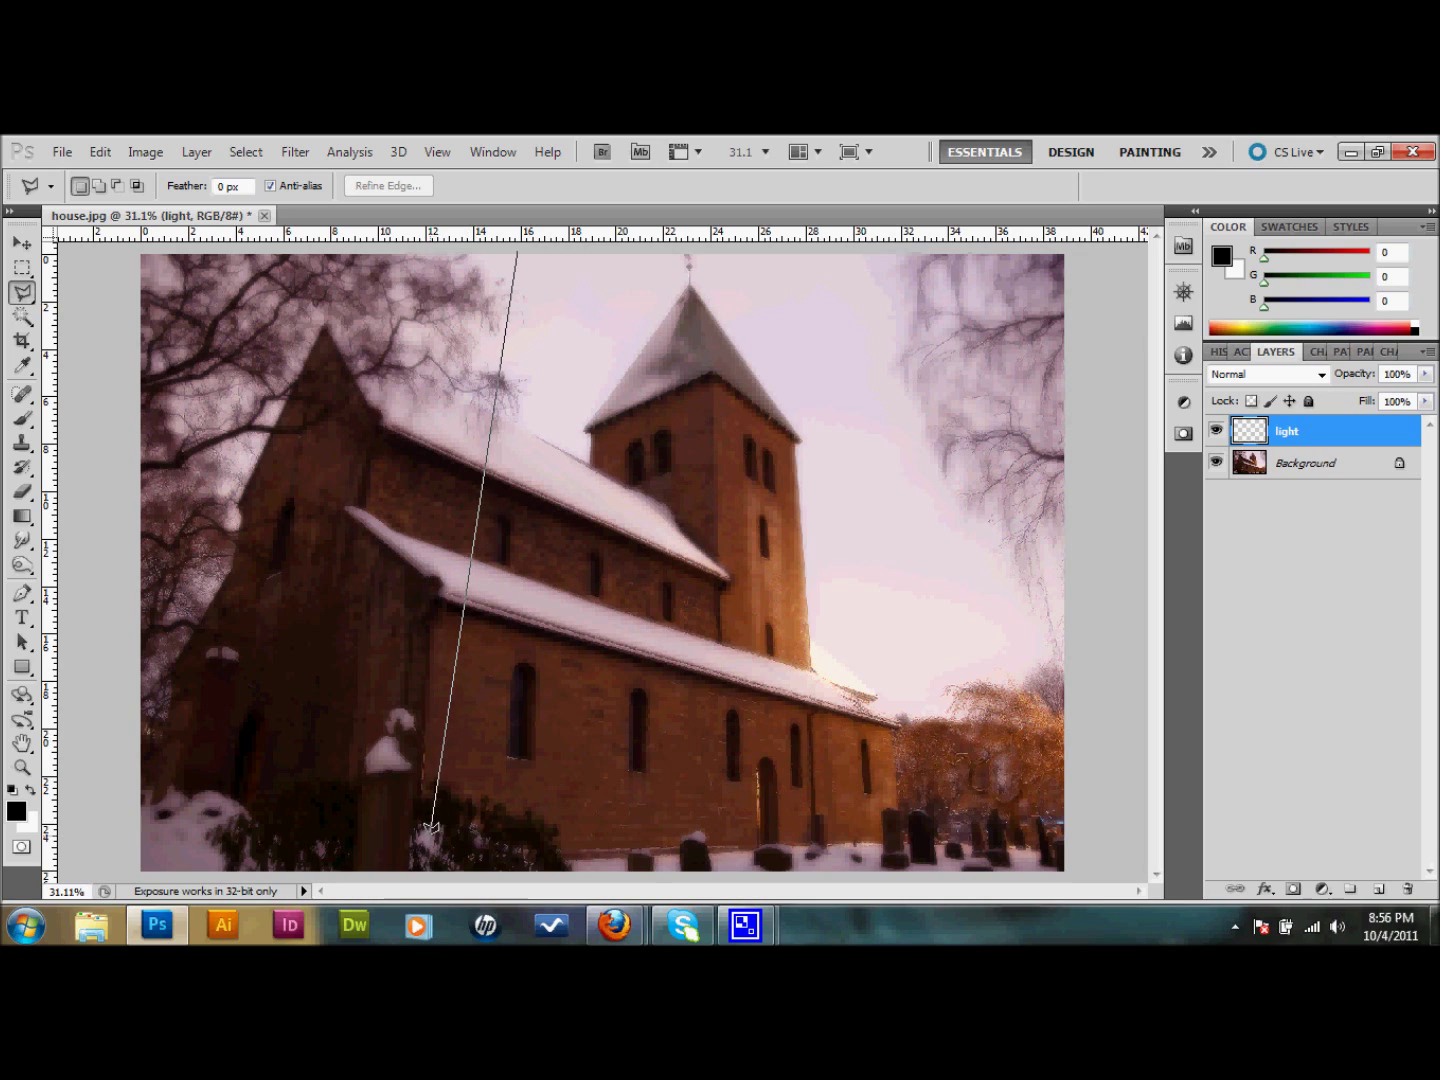
click(416, 872)
click(719, 872)
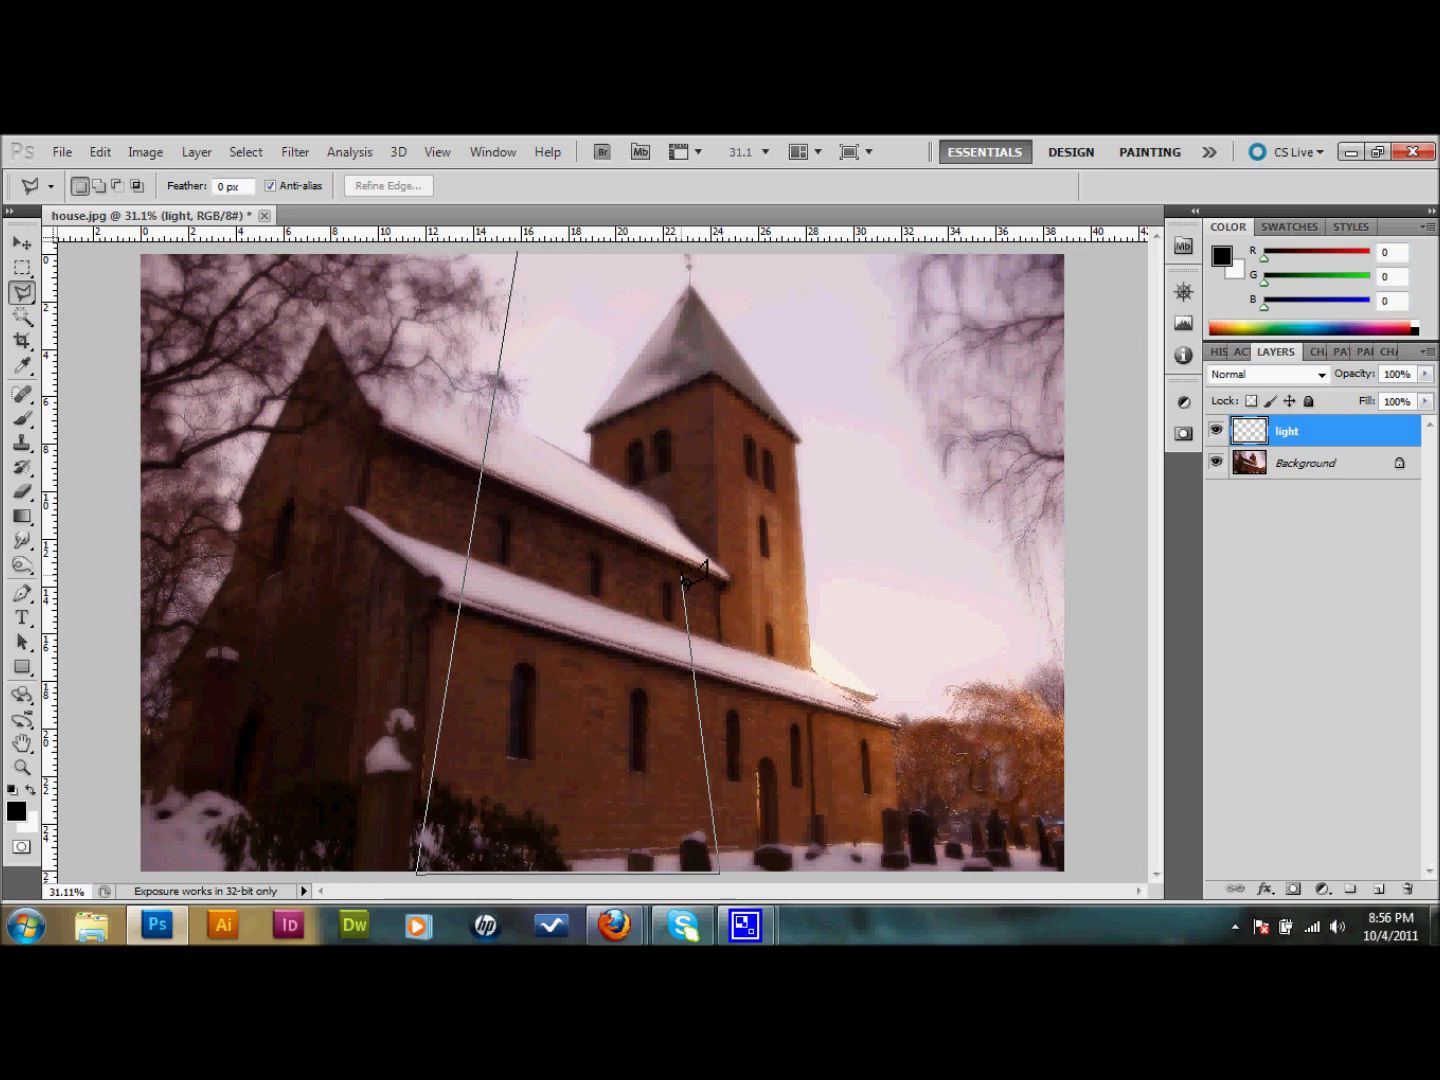
click(642, 253)
click(518, 252)
click(518, 253)
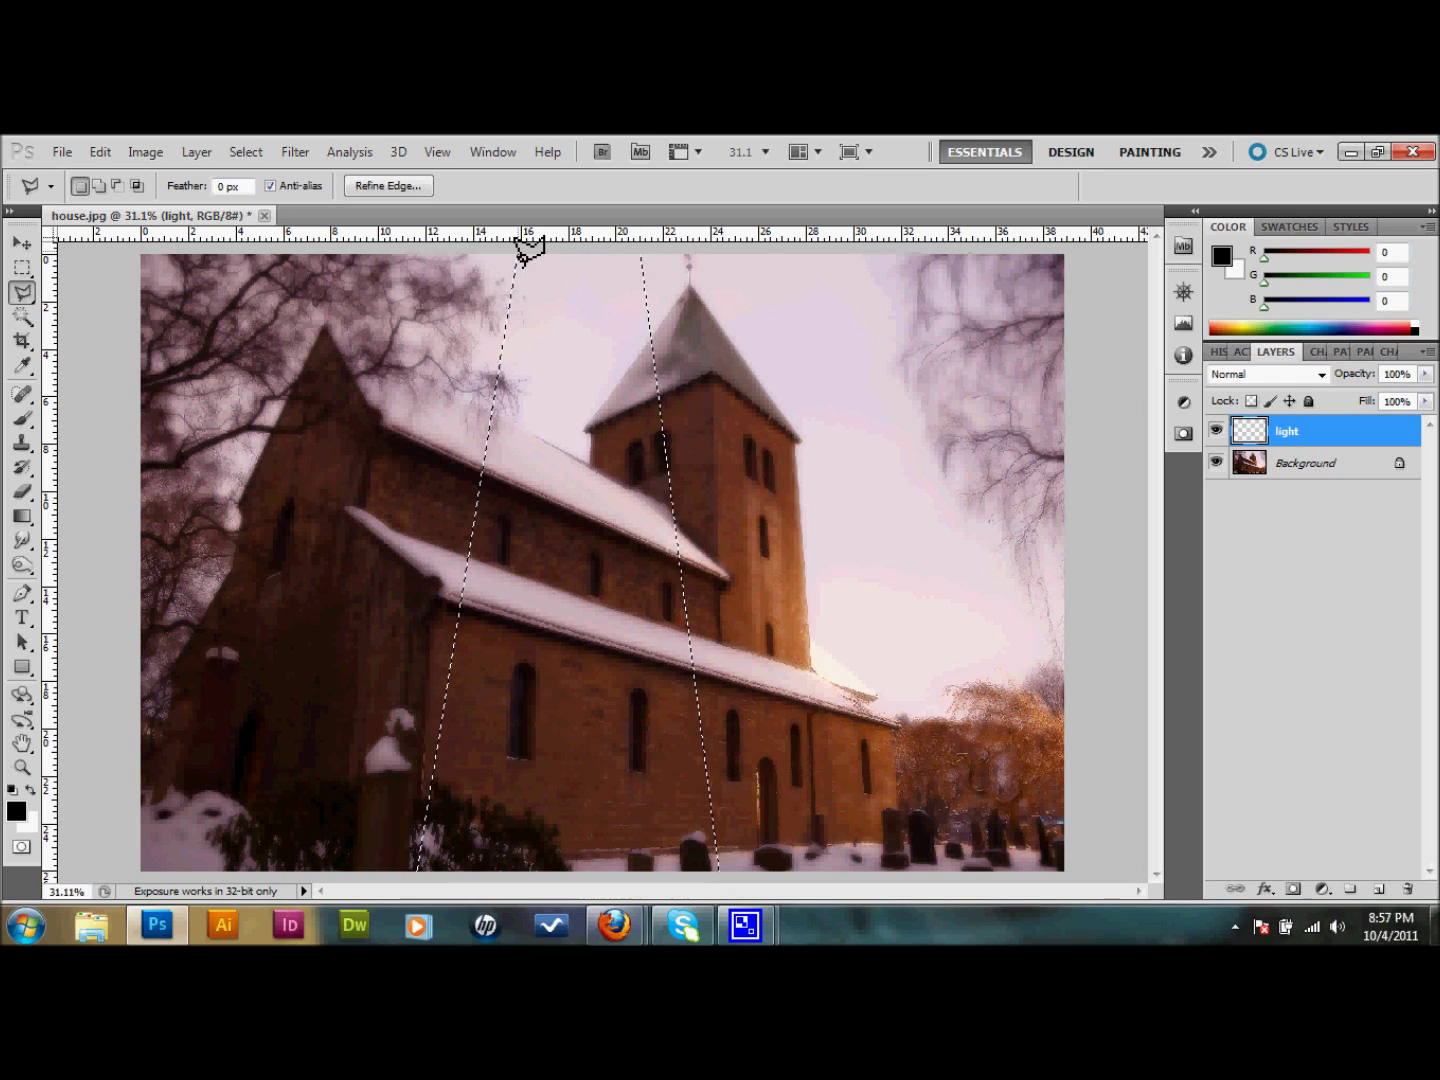
Set the Gradient Tool to a Foreground to Transparent gradient starting from near-white fefefe.
click(23, 517)
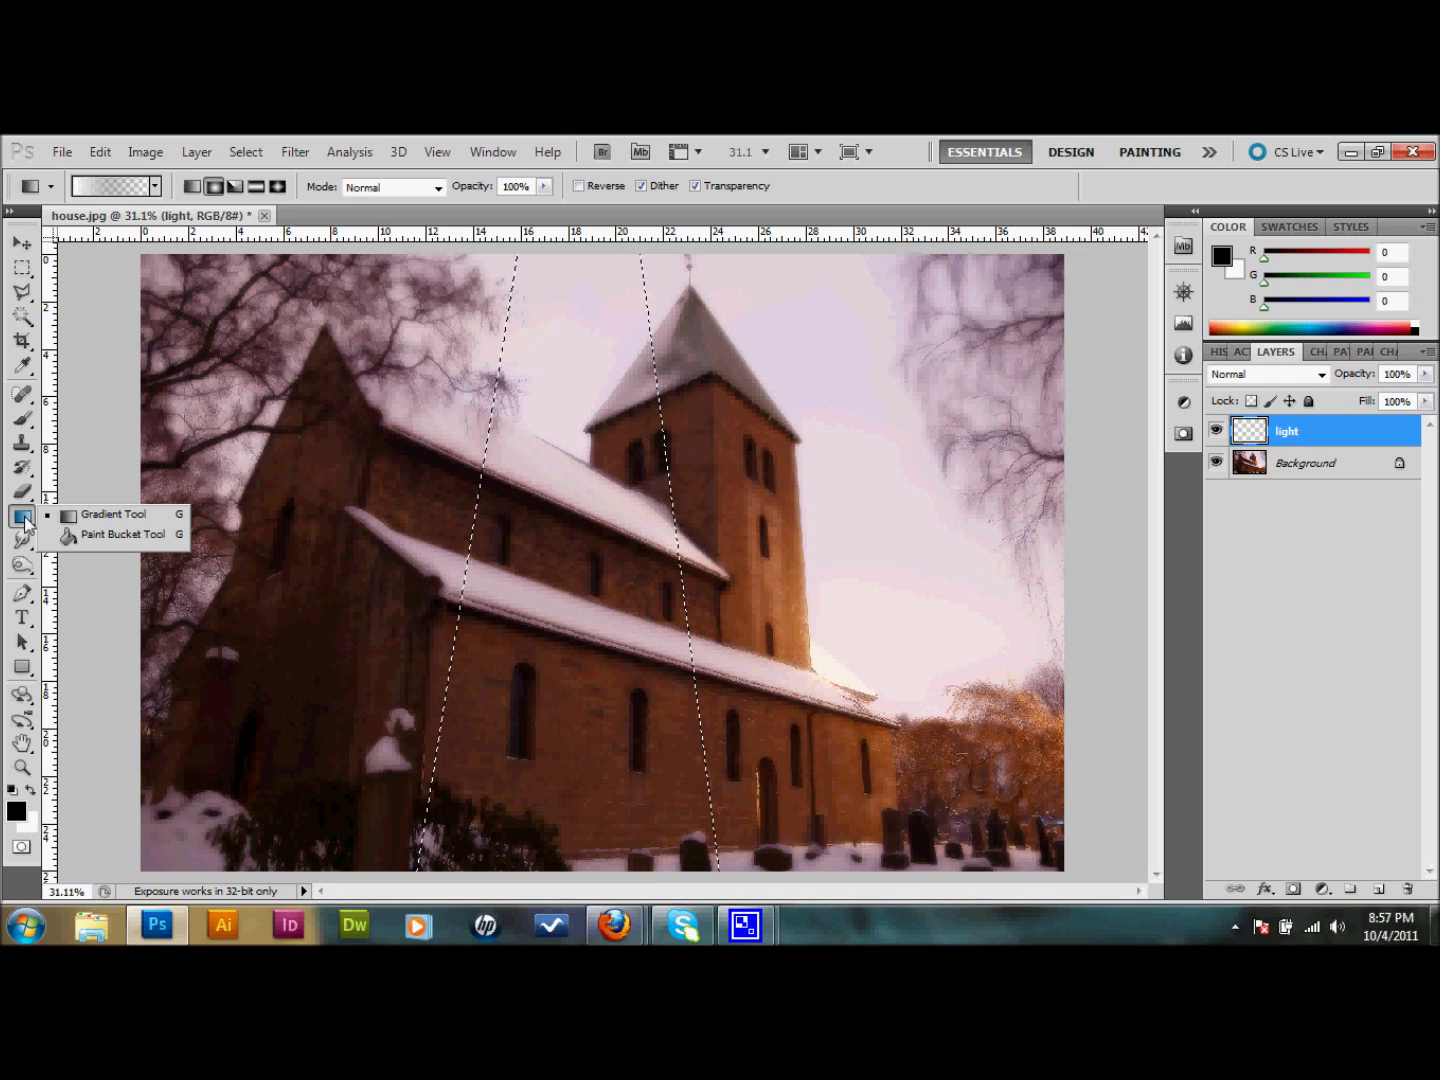
click(24, 519)
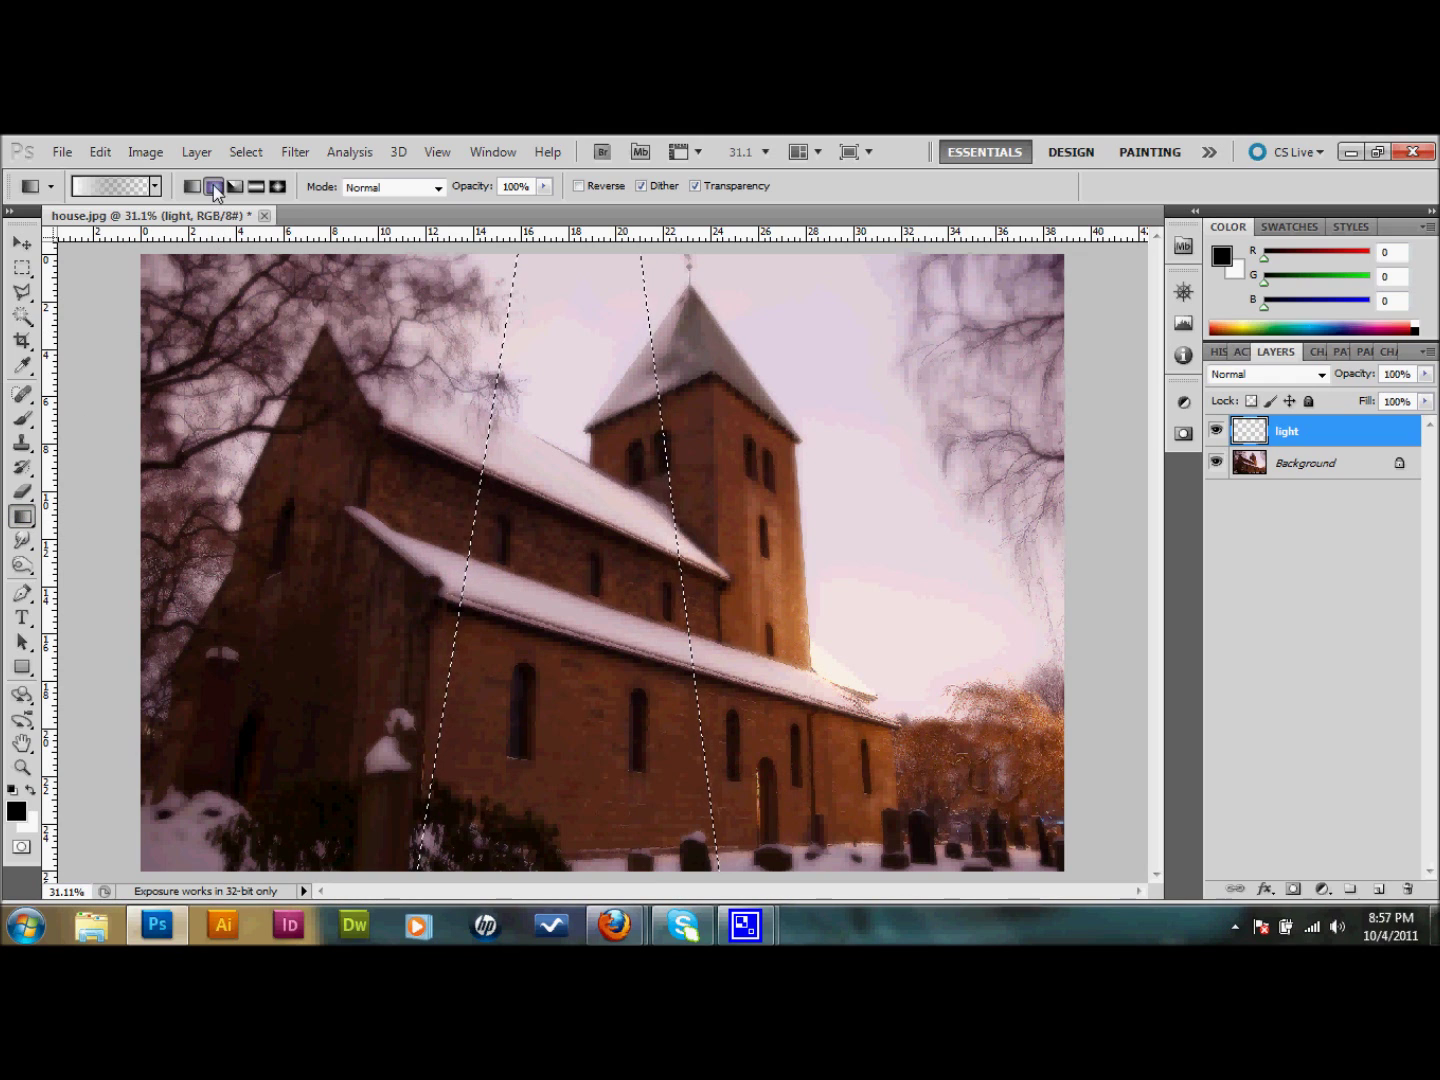
click(136, 190)
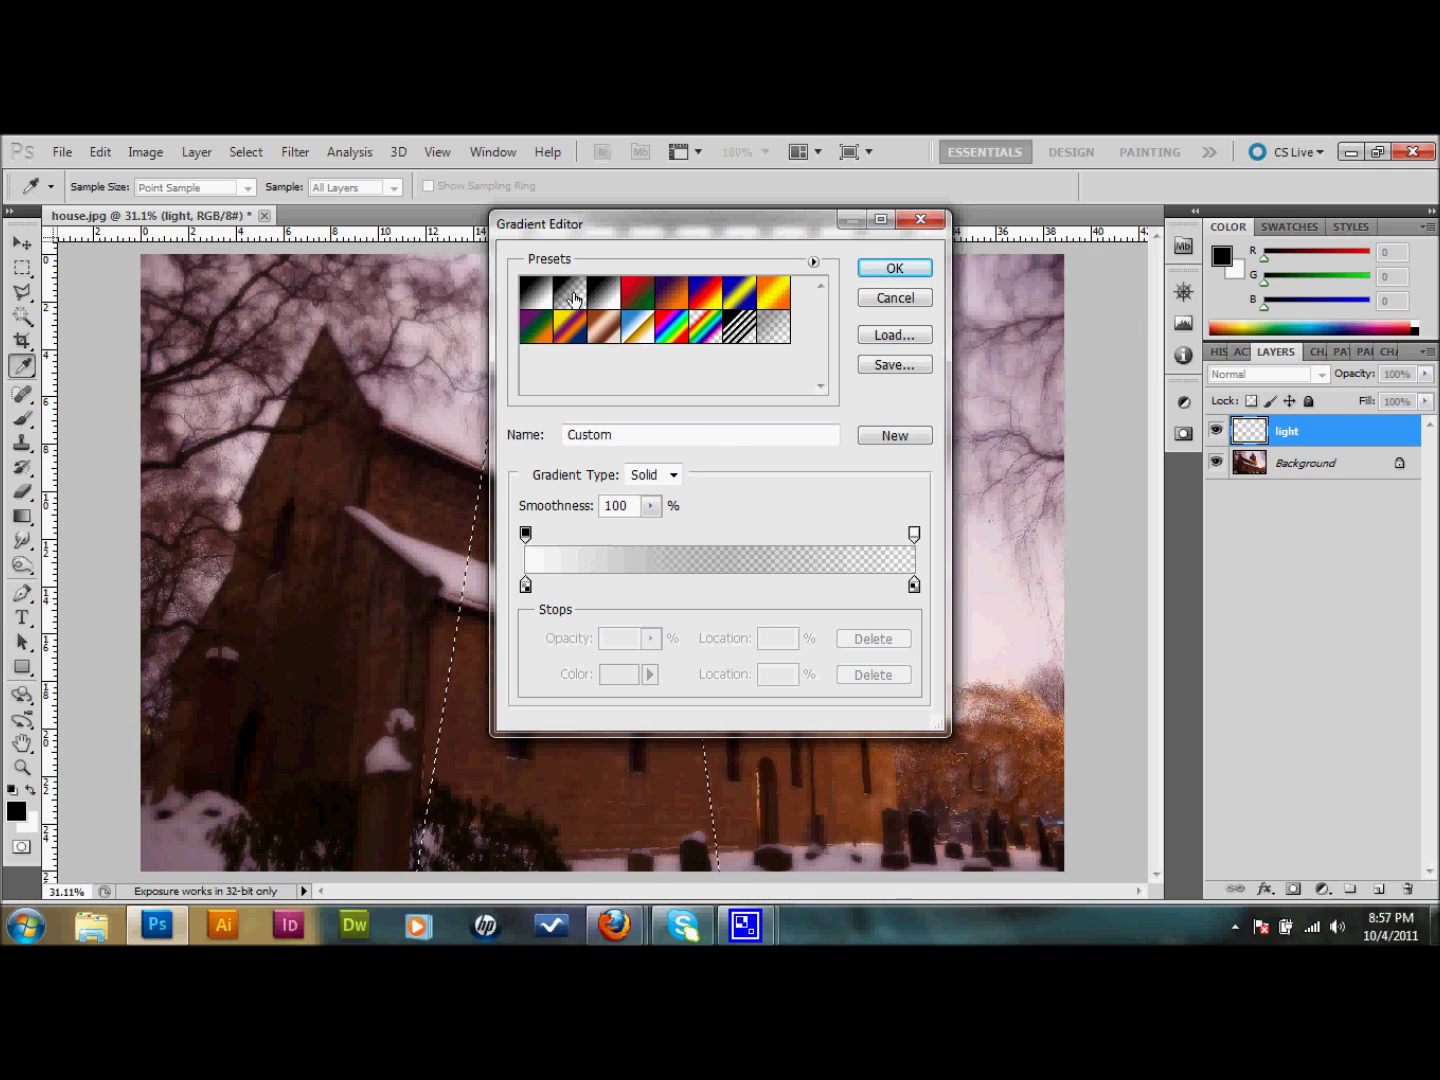
click(572, 298)
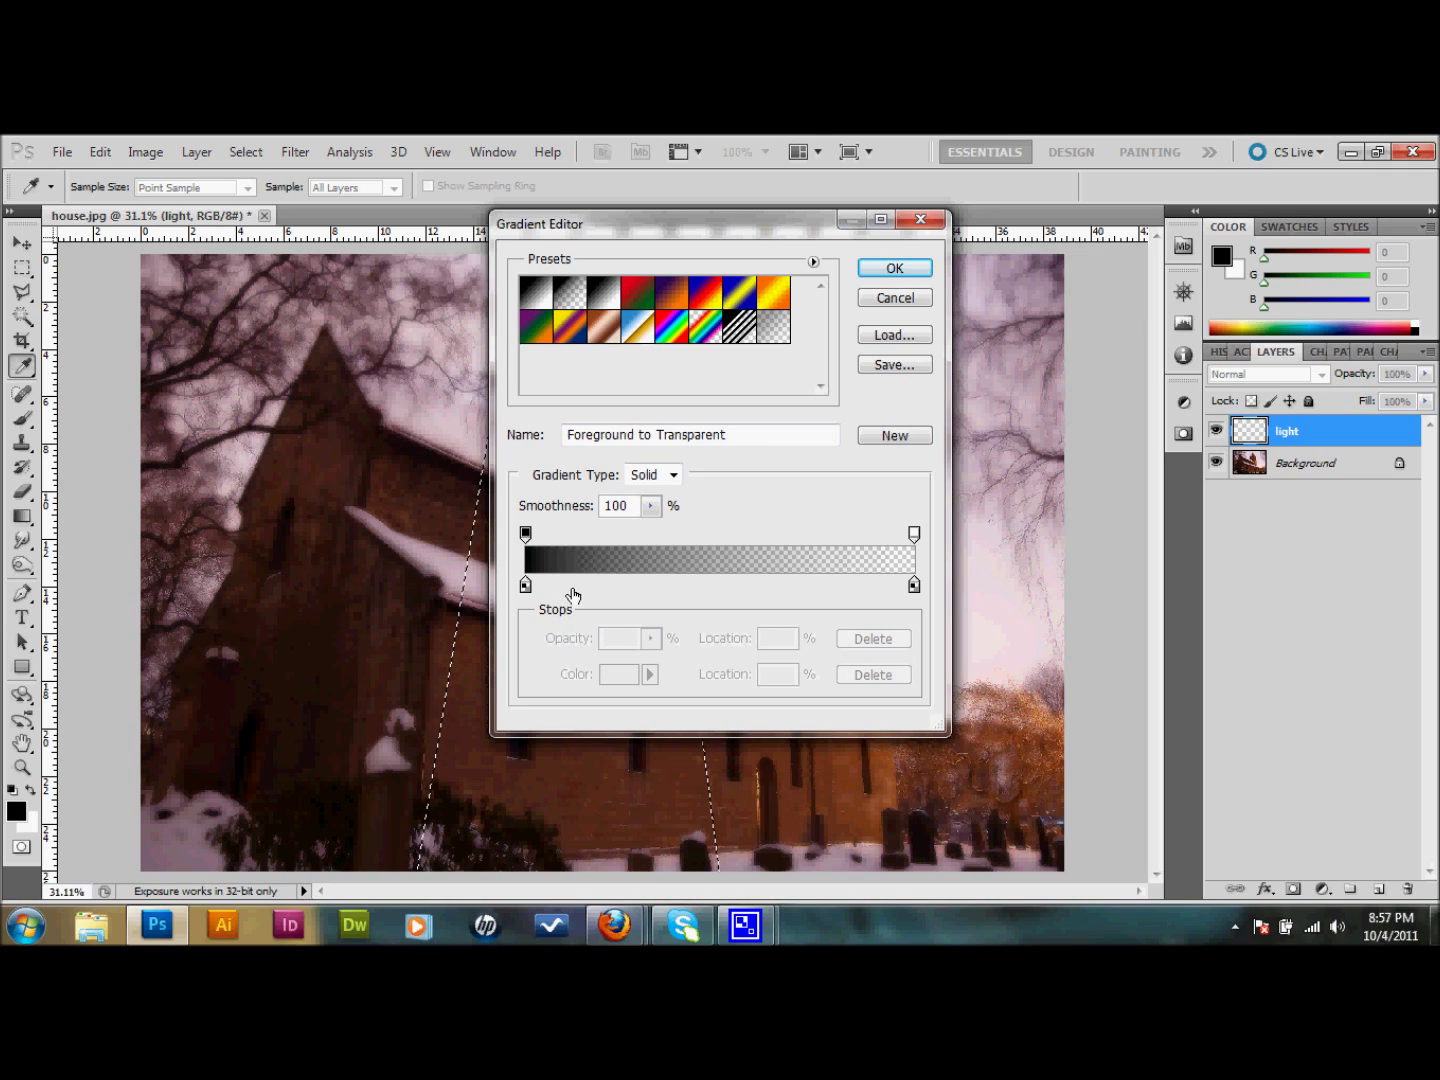
click(526, 586)
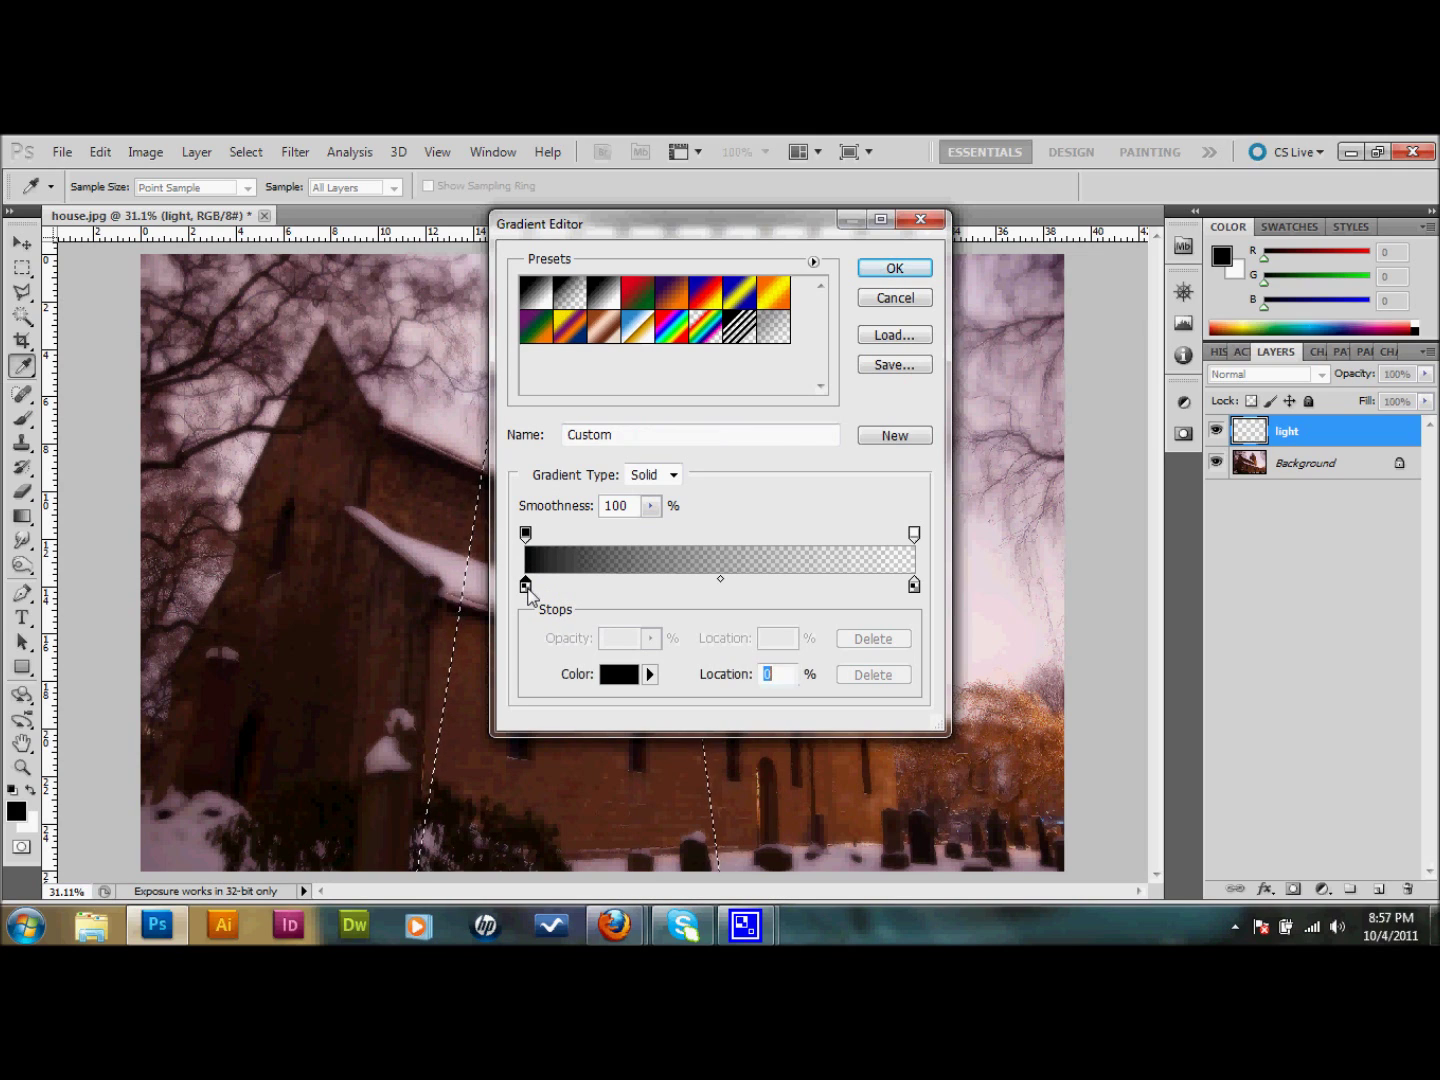
click(625, 678)
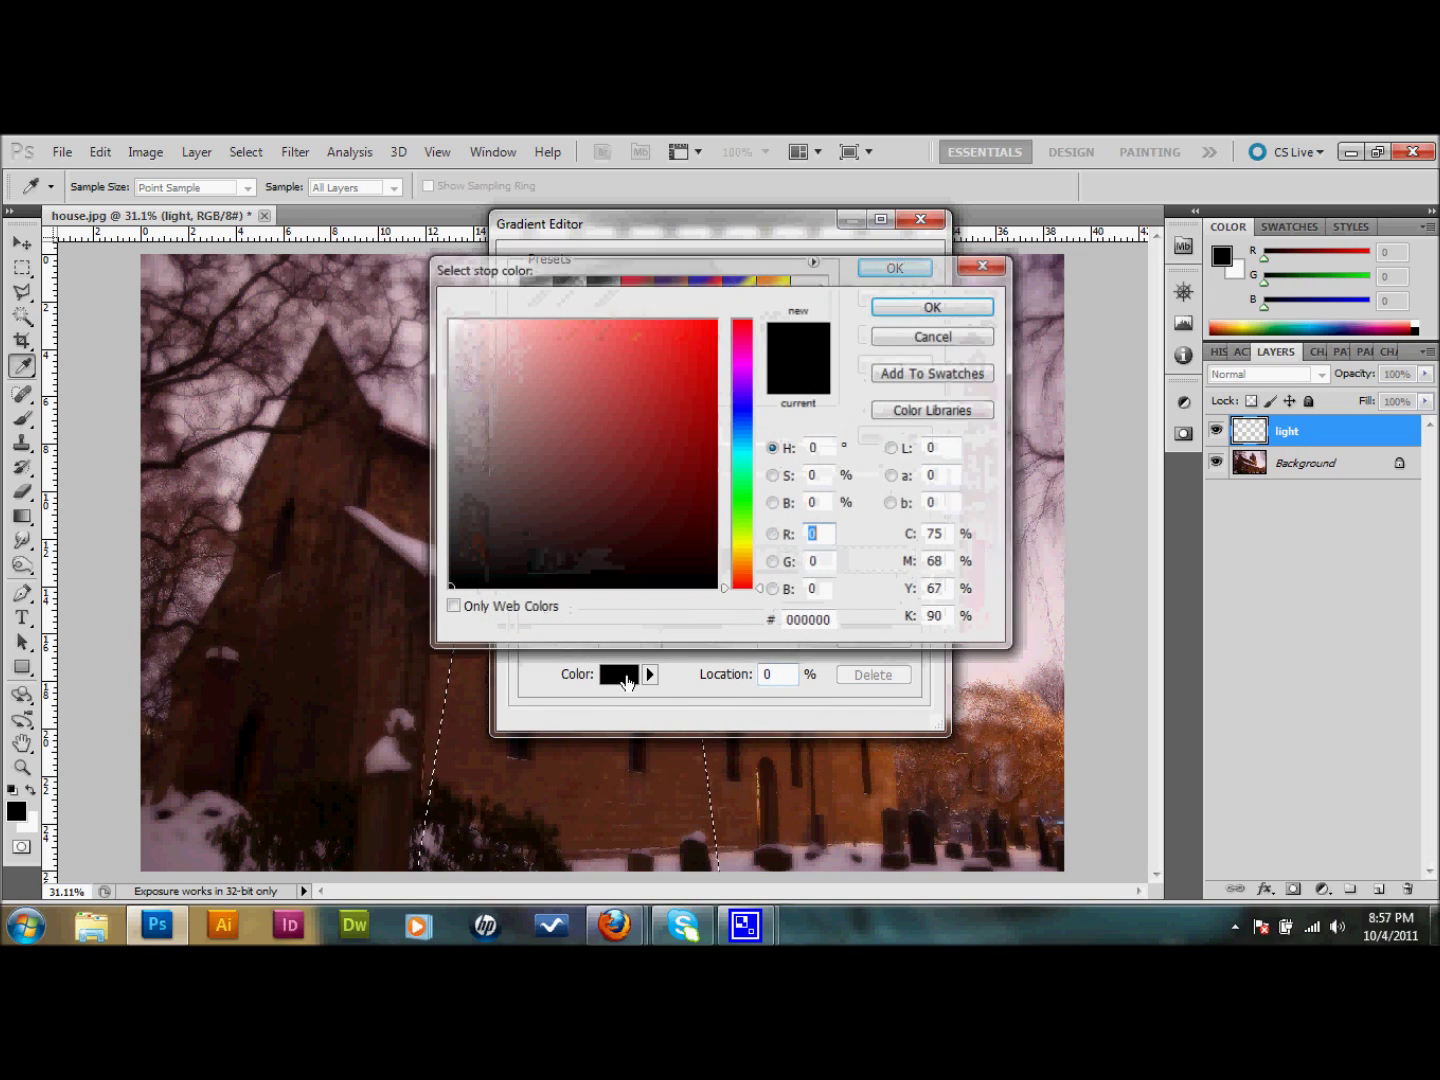
click(447, 320)
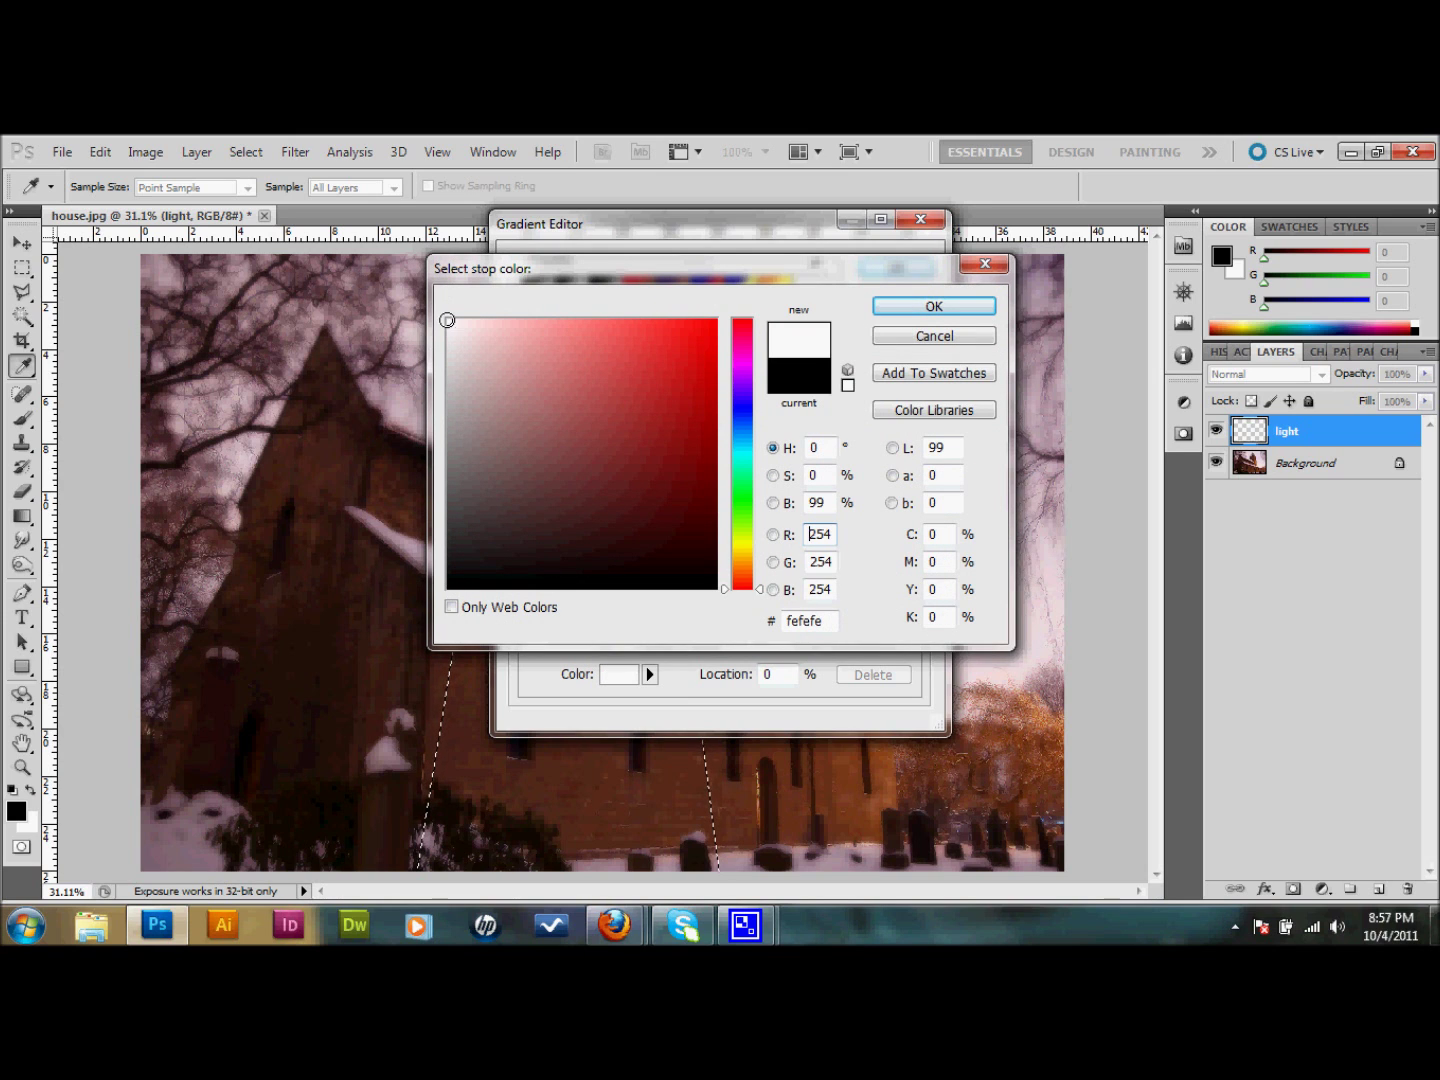
click(908, 308)
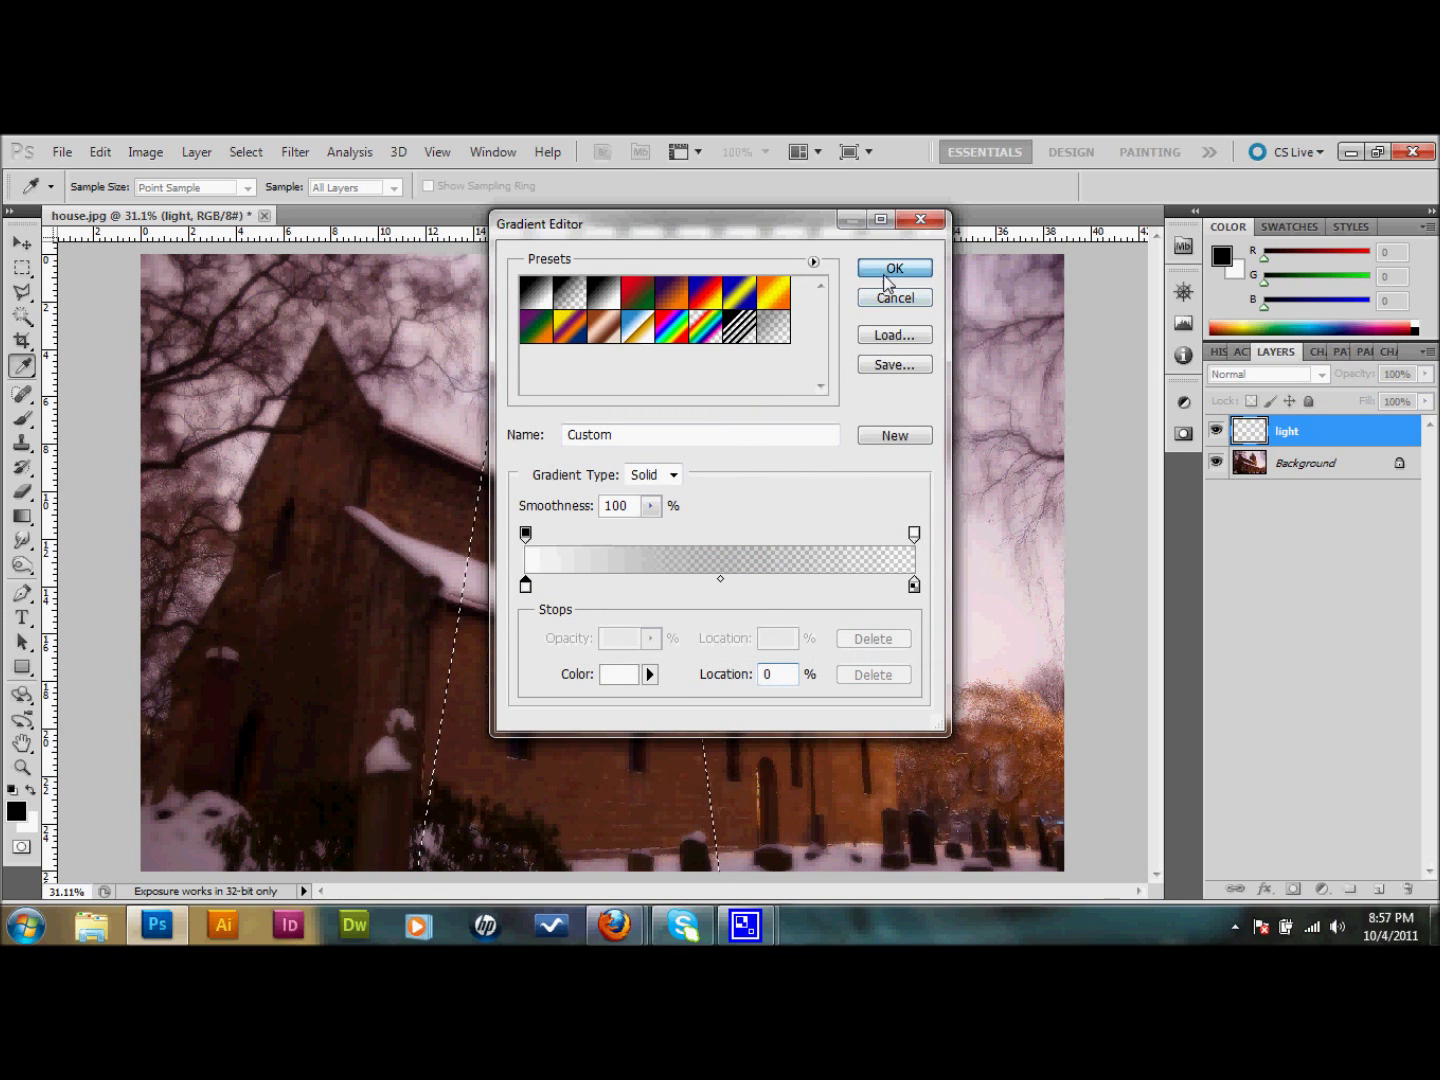
click(885, 281)
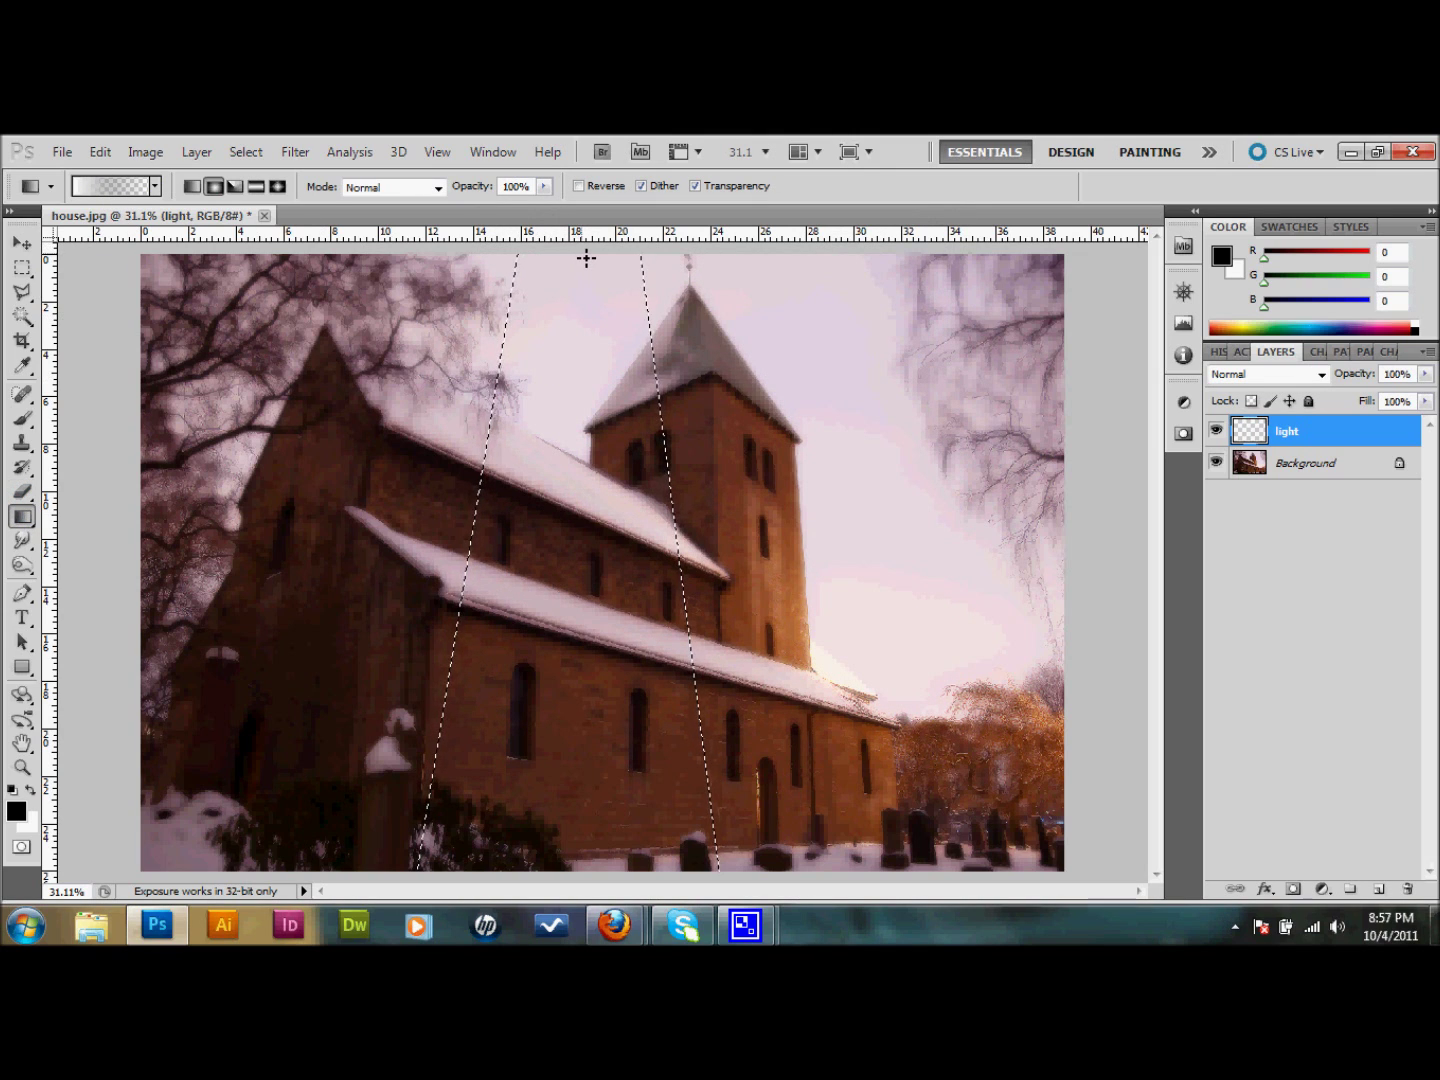
Fill the beam selection with the white-to-transparent gradient, redrawing it top to bottom after zooming out.
drag(581, 255, 588, 903)
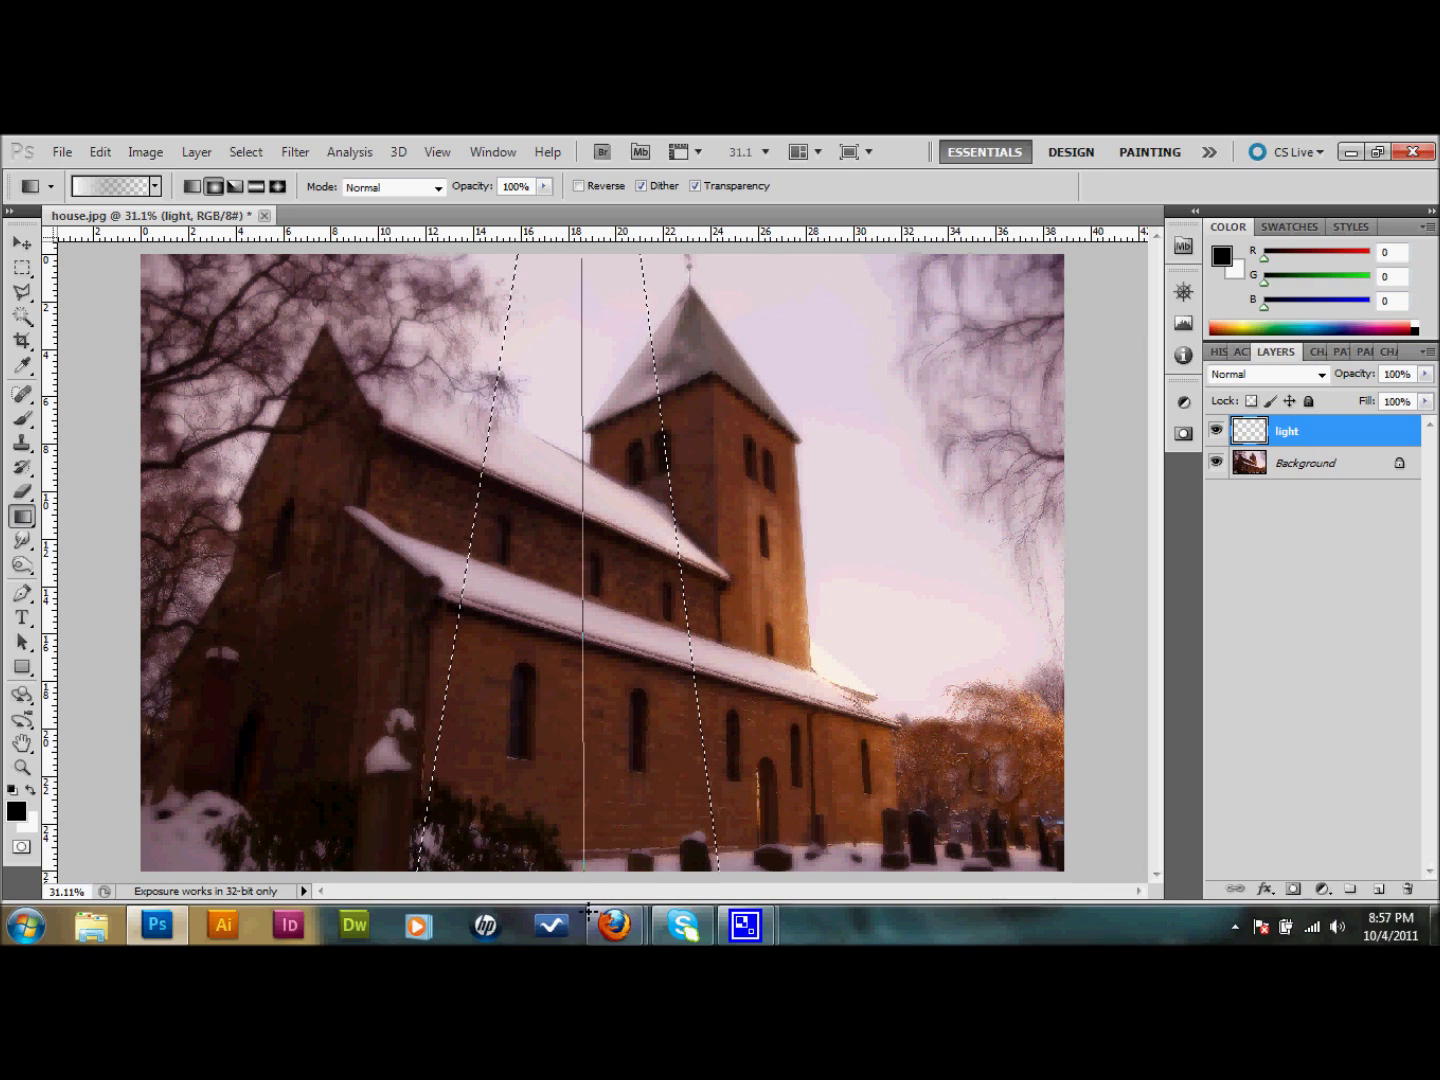
drag(588, 903, 588, 912)
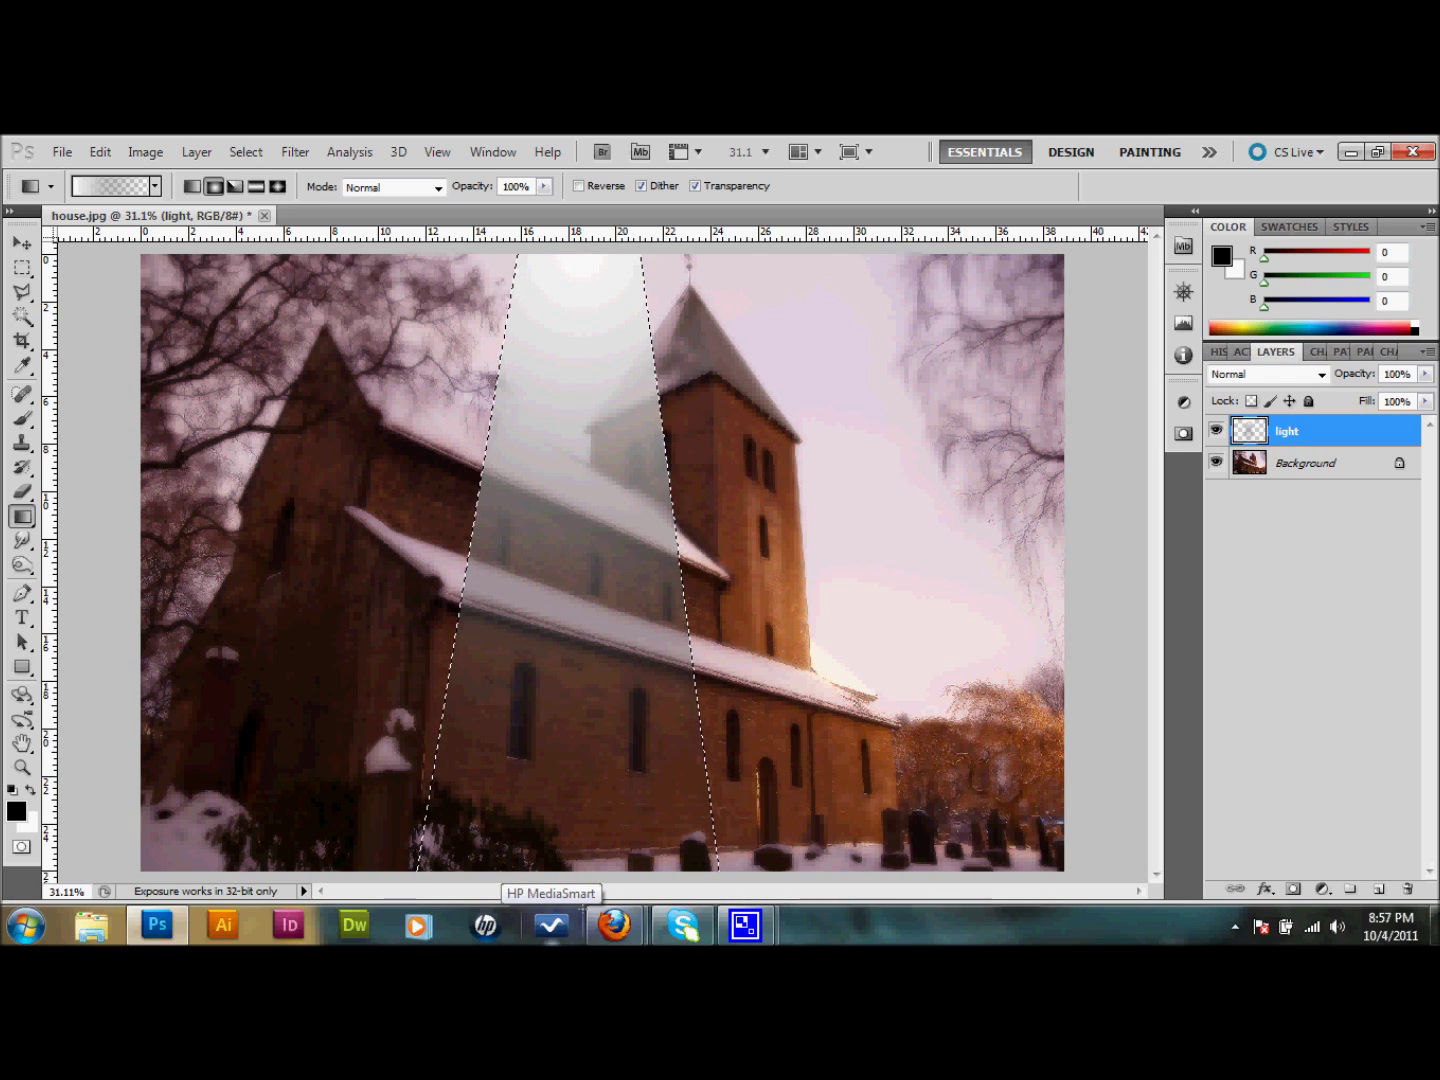
key(ctrl+minus)
key(ctrl+minus)
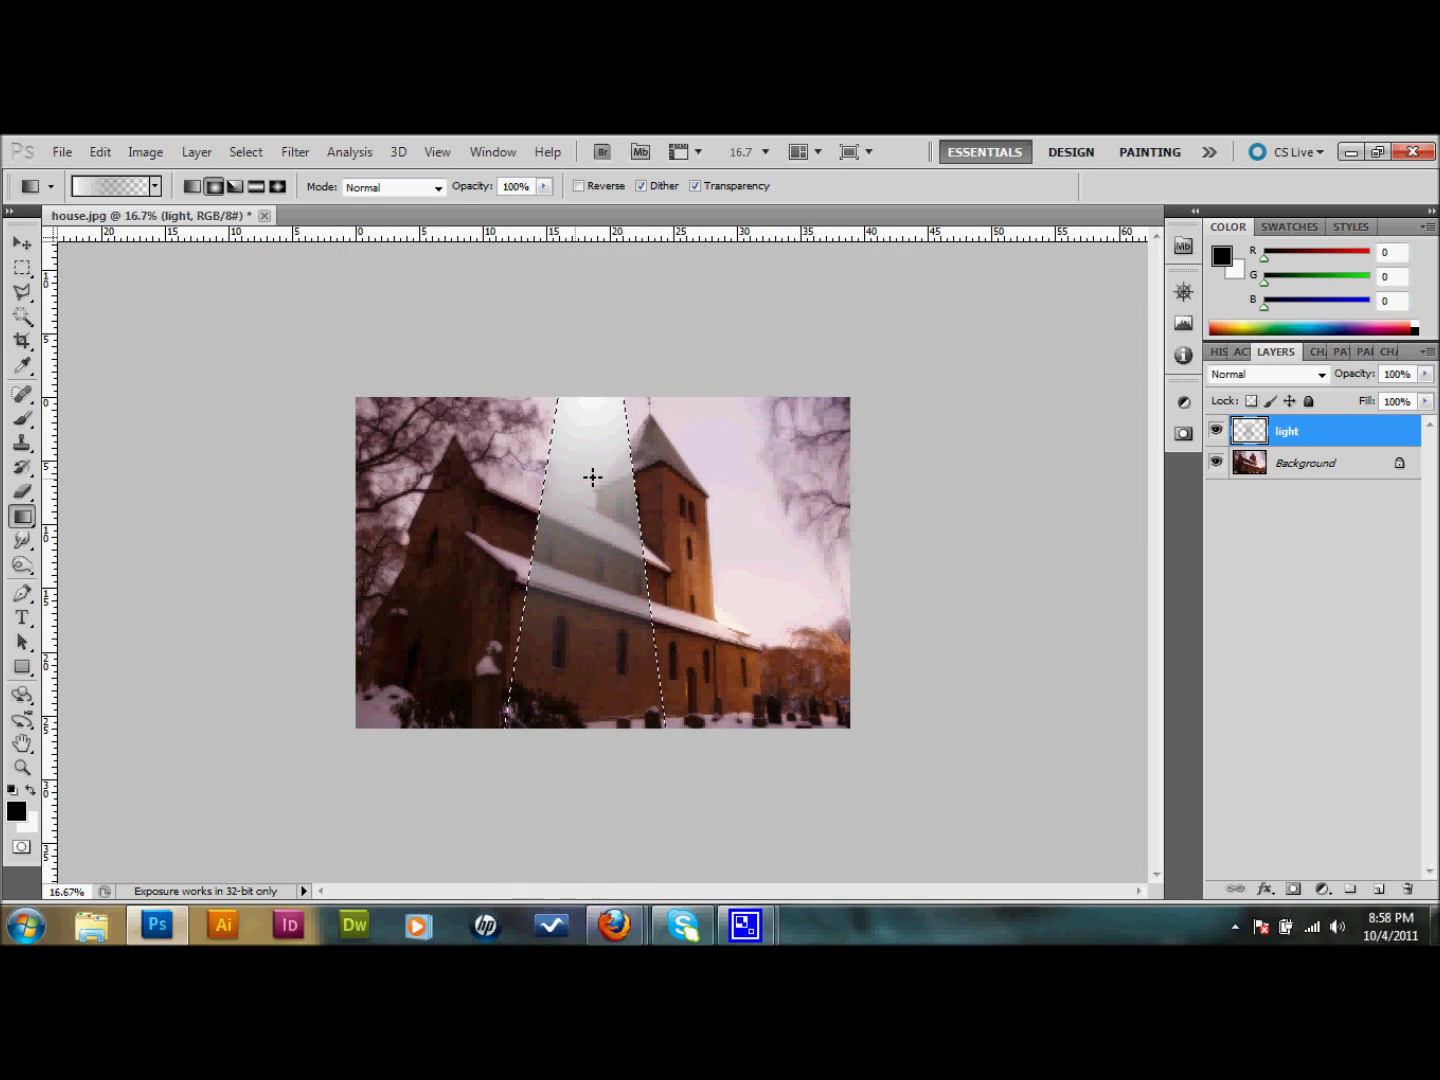
drag(590, 402, 588, 803)
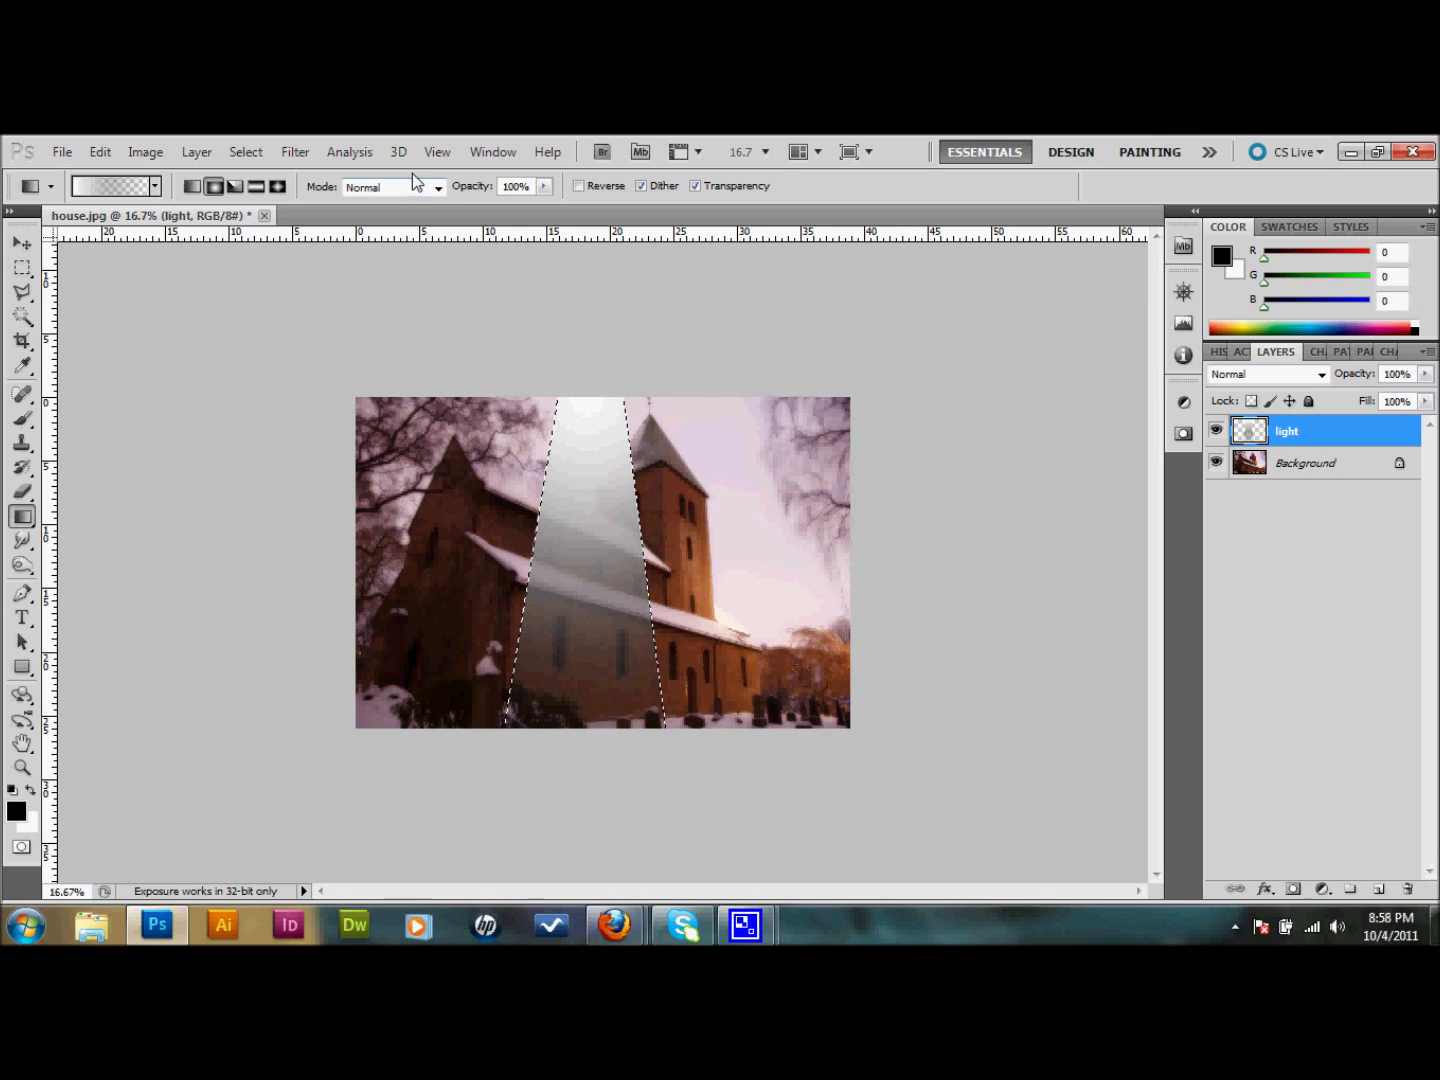
Soften the light beam with a 60-pixel Gaussian Blur.
click(293, 153)
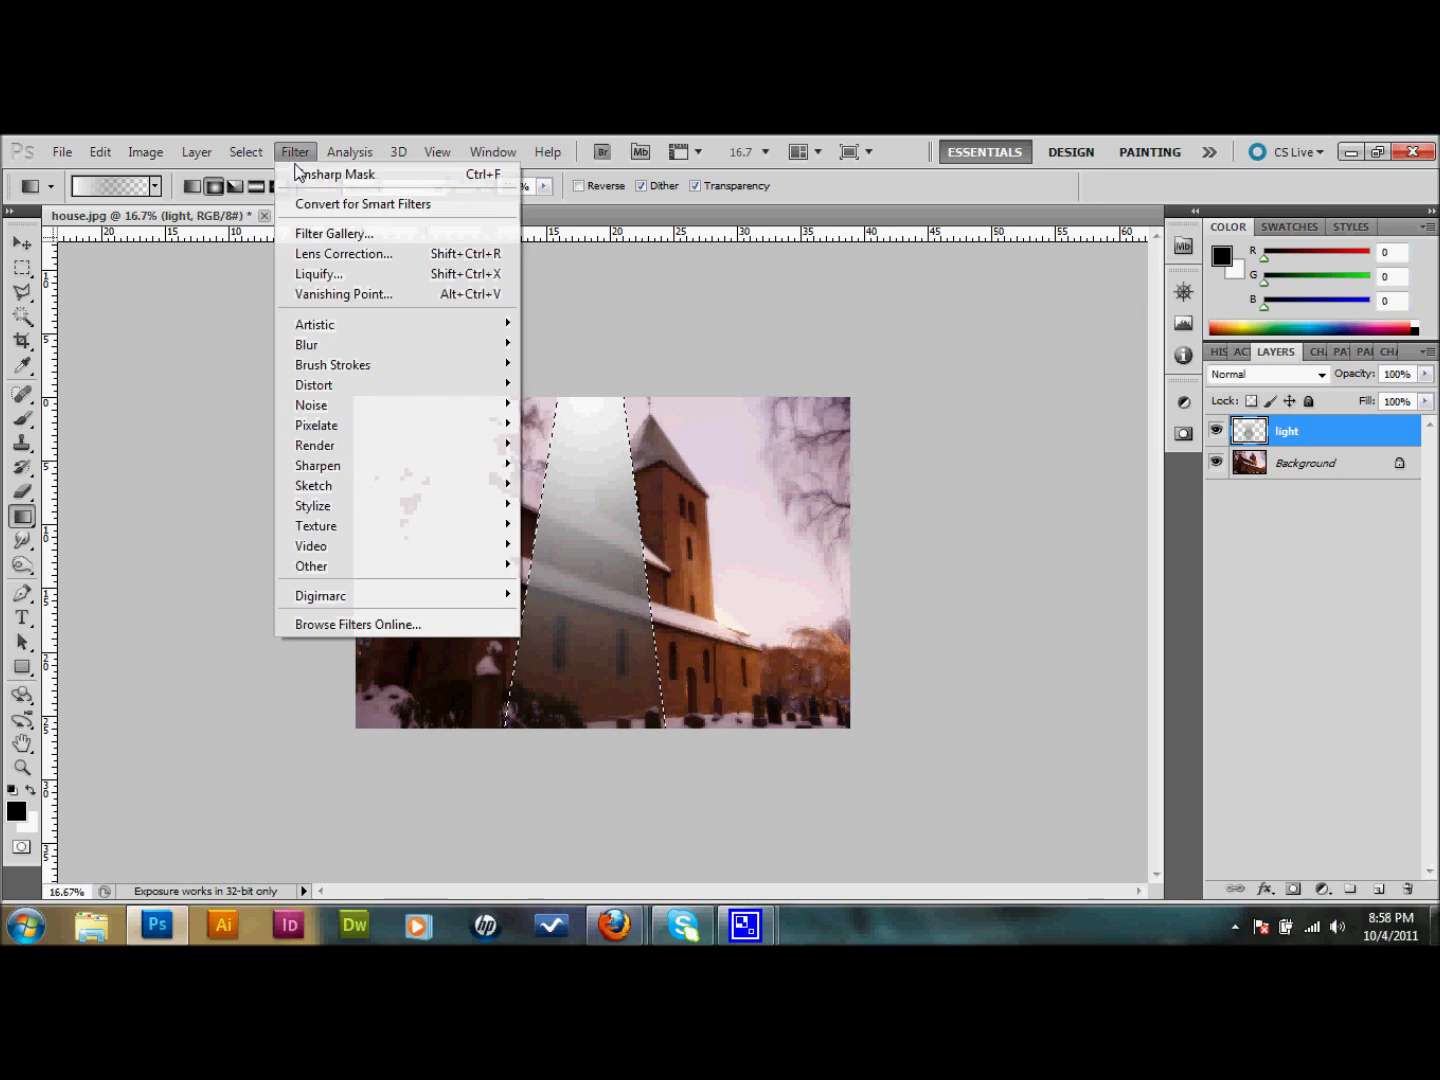
mouse_move(339, 345)
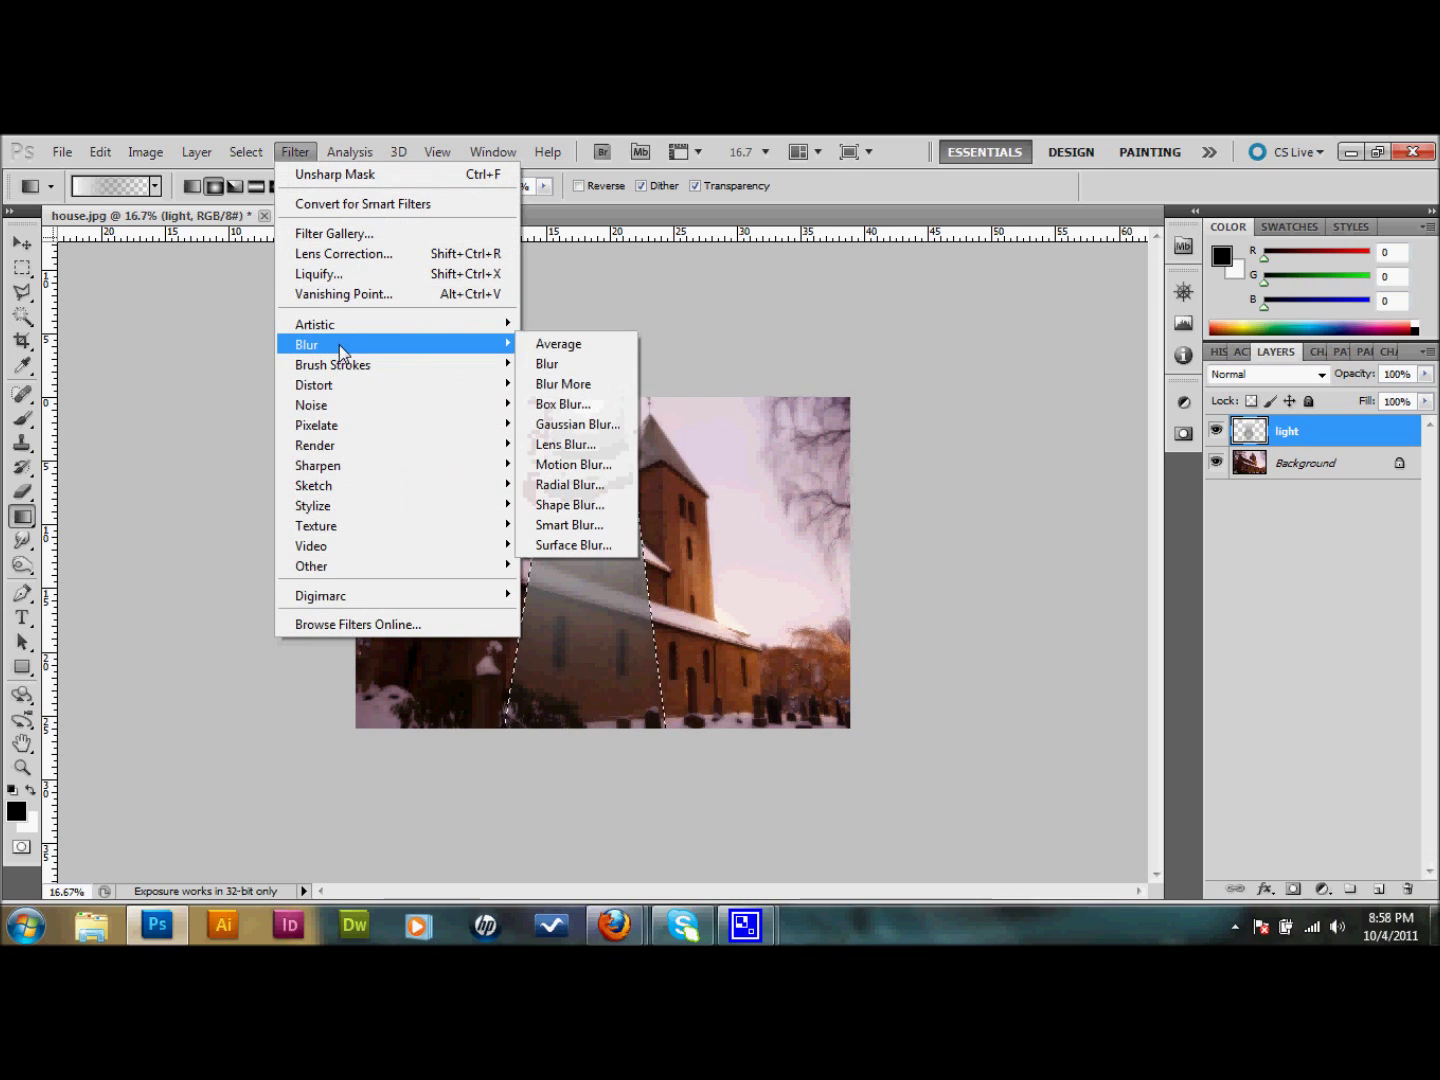
click(560, 426)
text(60)
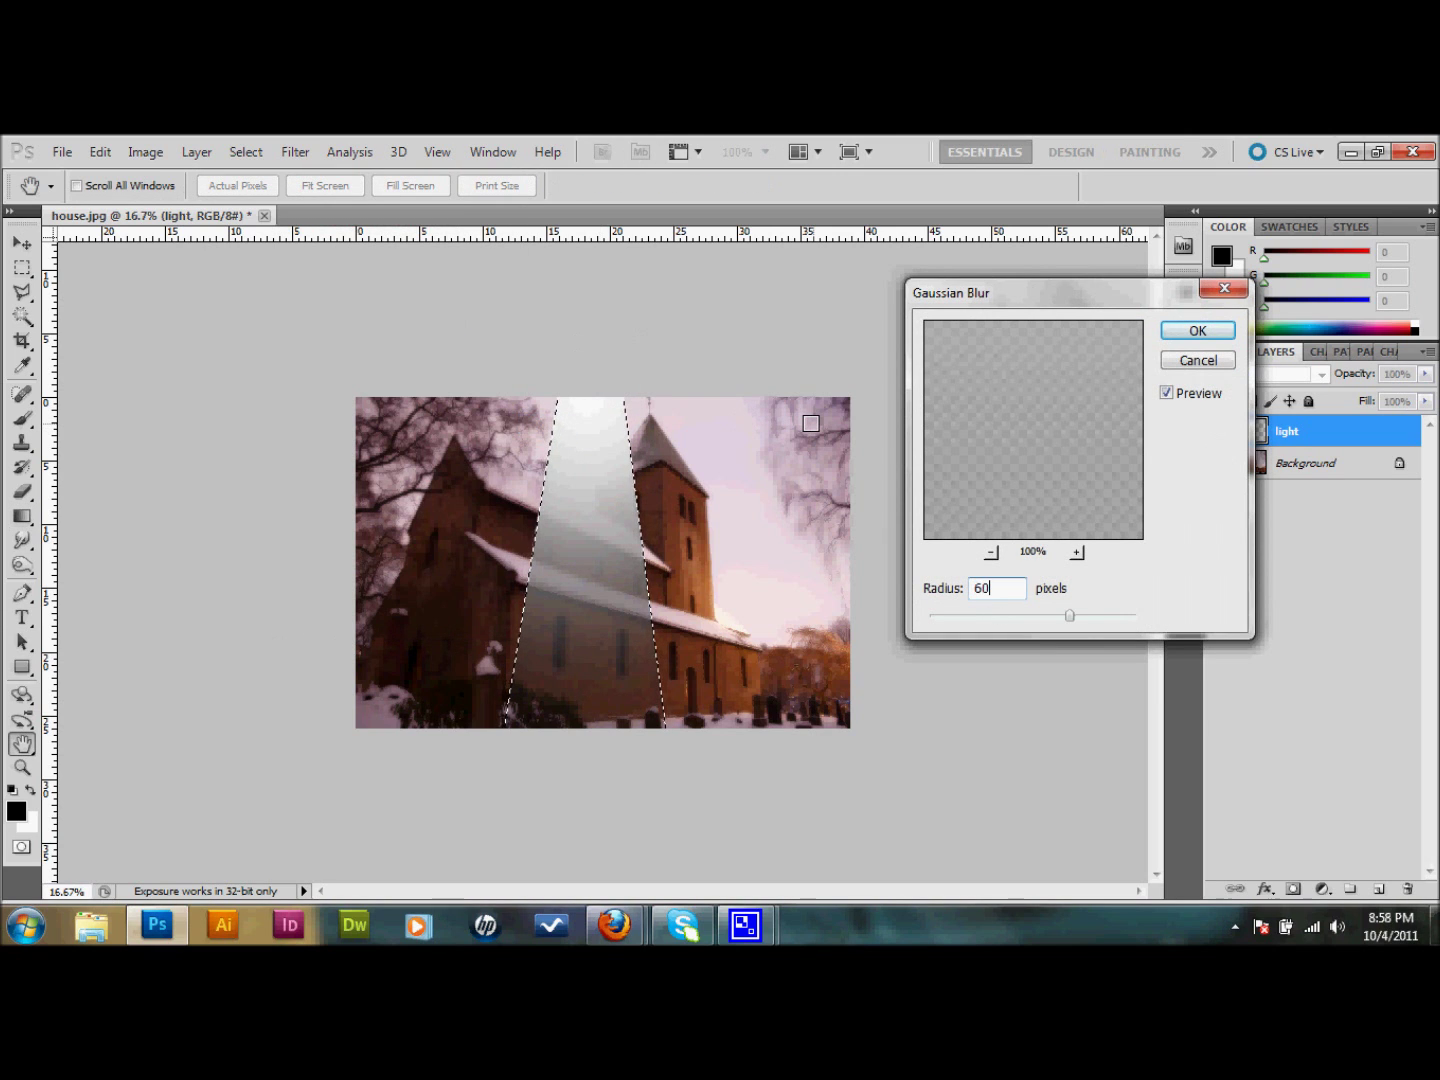
click(1198, 331)
key(g)
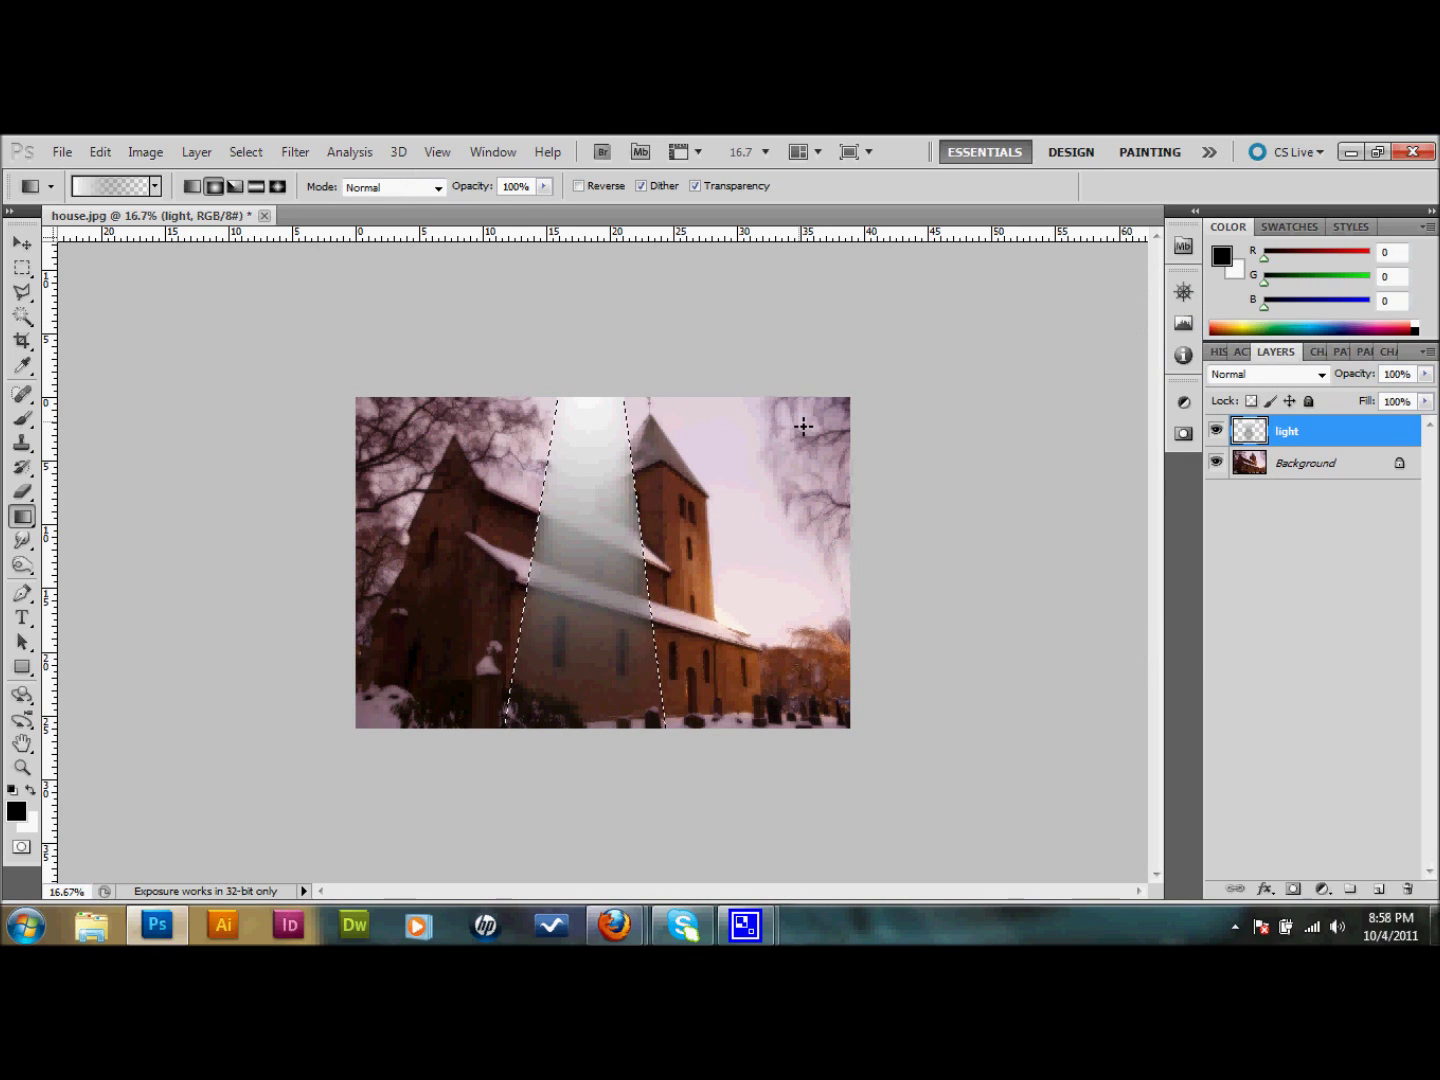
Set the light layer's opacity to 50%.
click(1413, 374)
text(50)
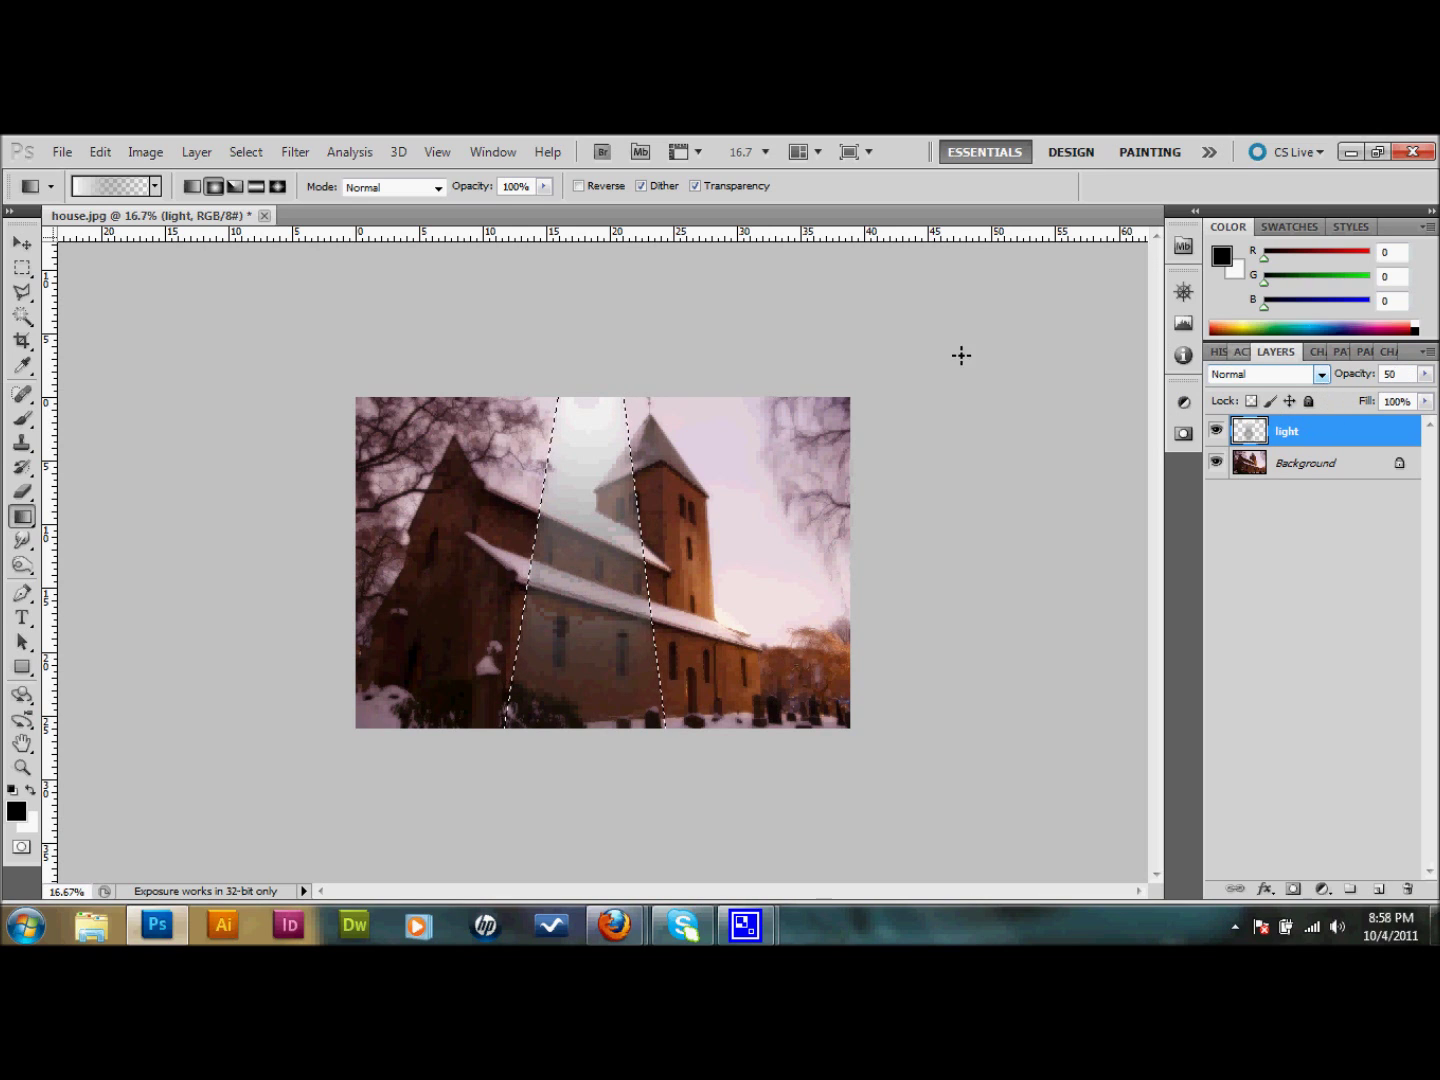
key(Return)
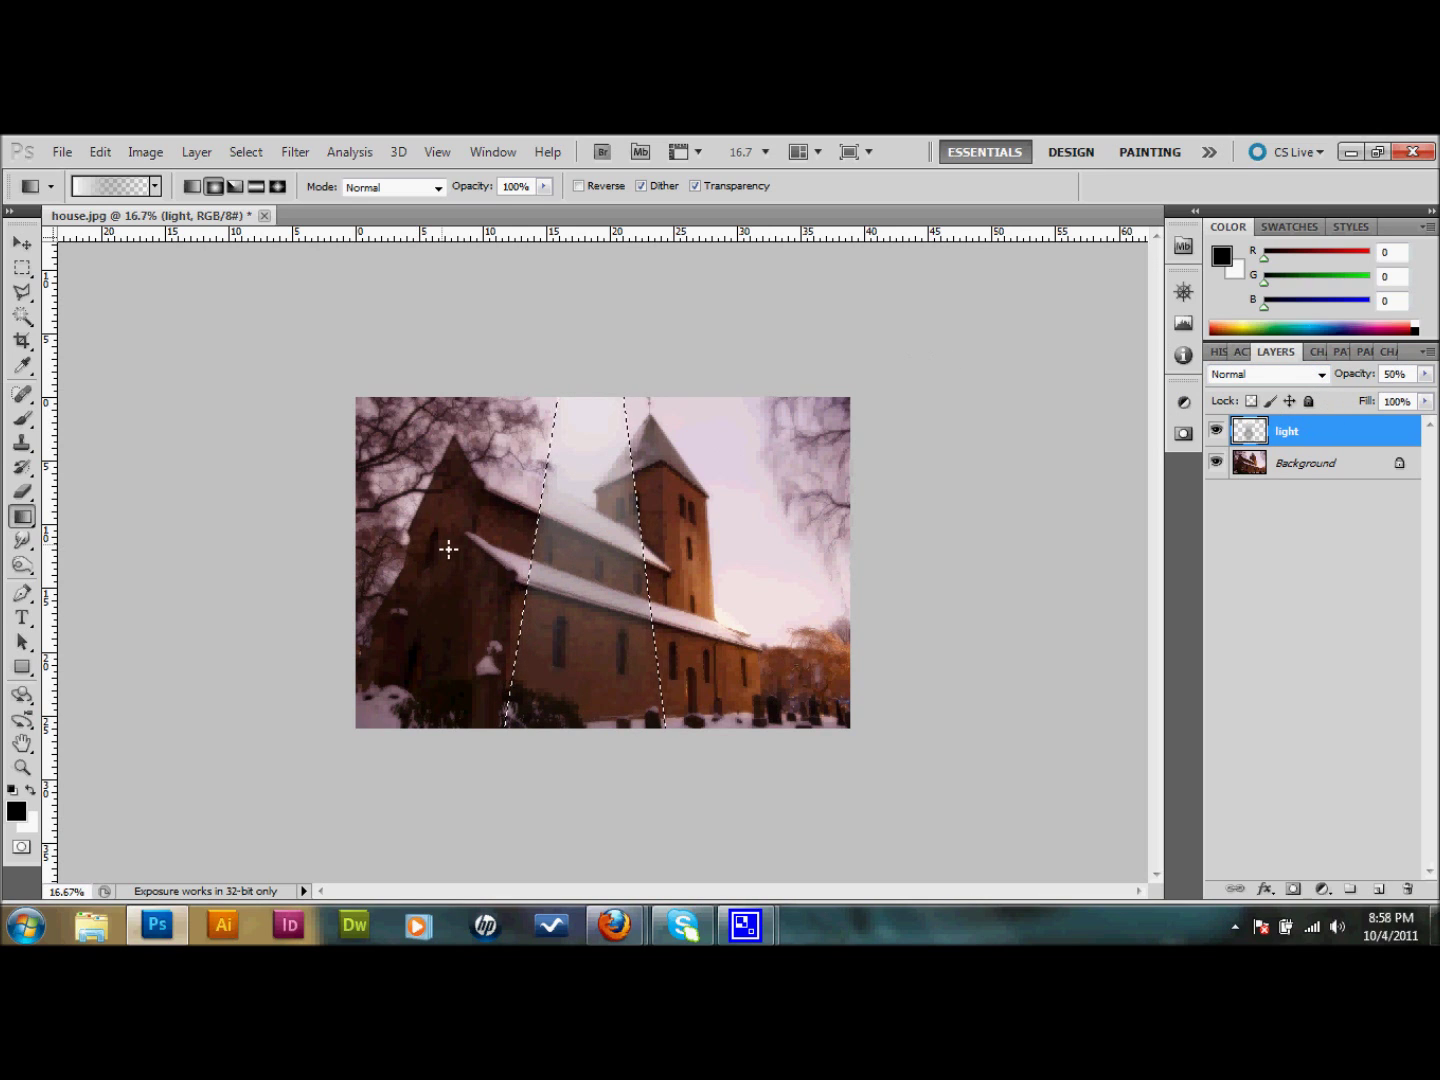
Deselect the beam, add a white layer mask to the light layer, and fit the photo on screen.
click(22, 270)
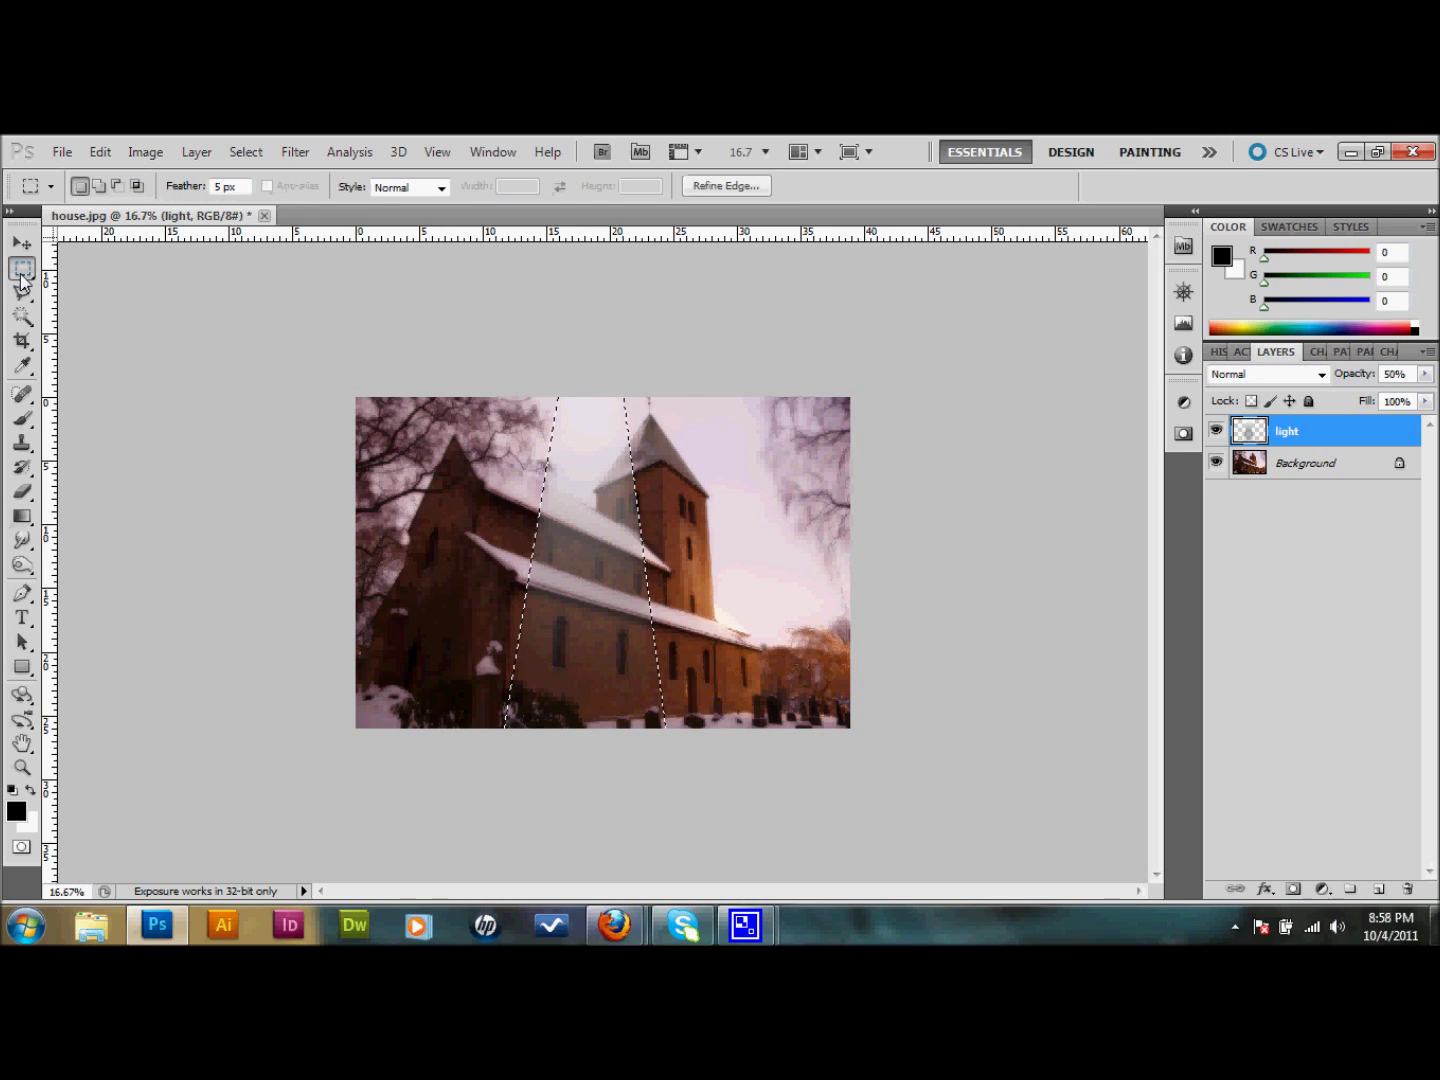
click(489, 496)
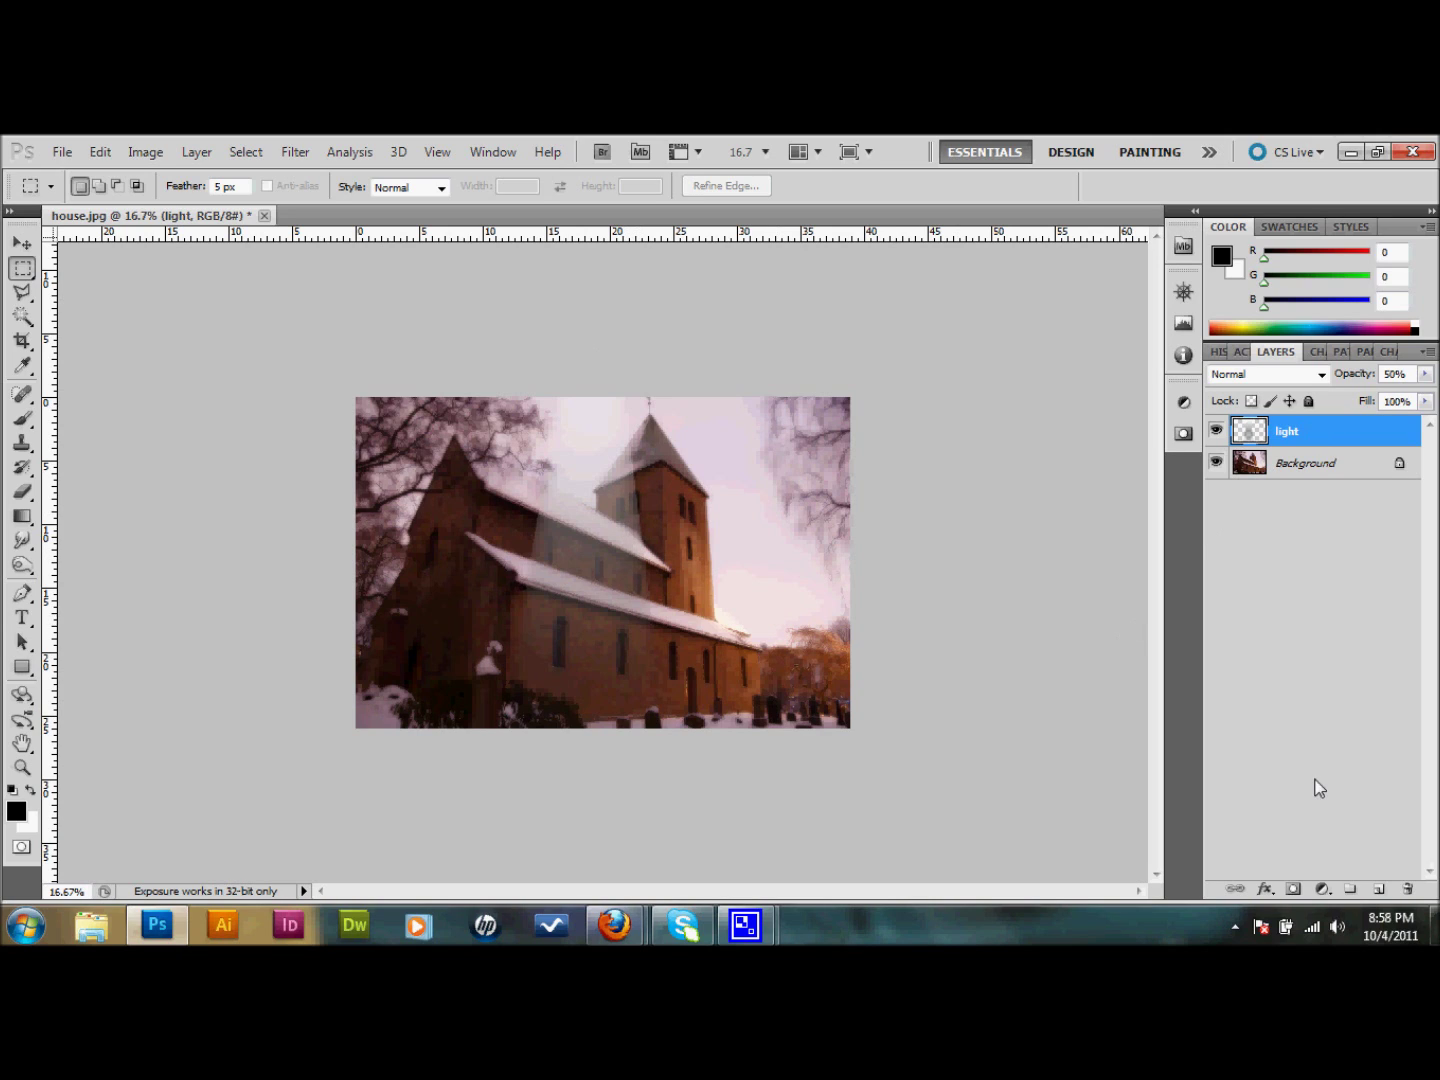
click(1293, 889)
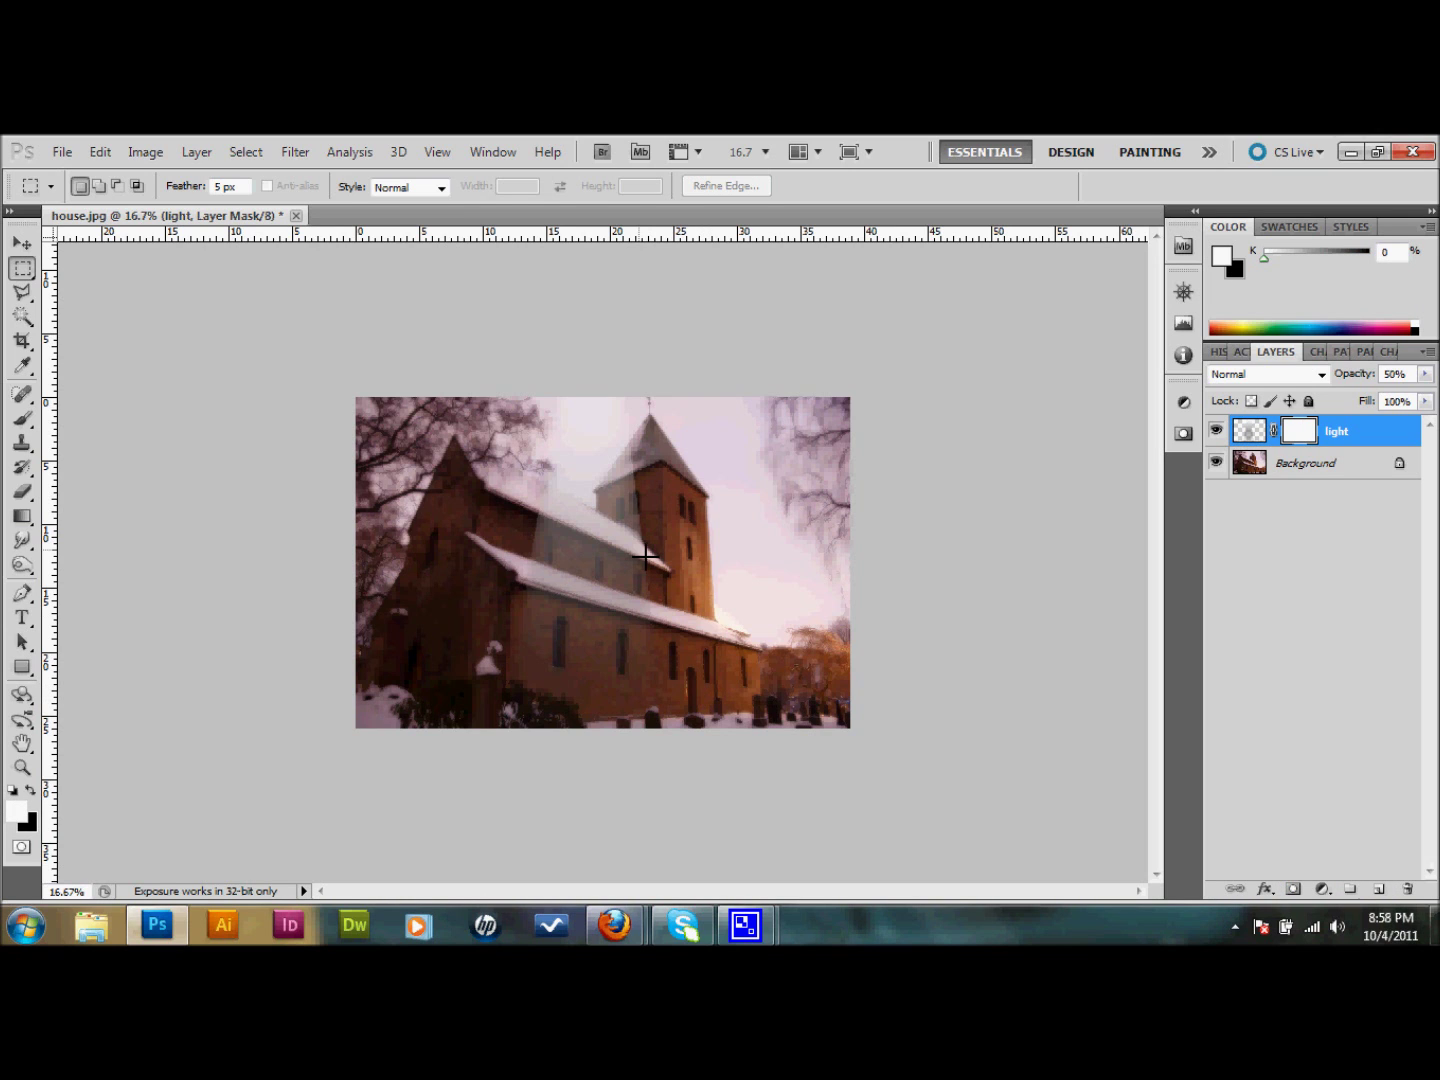
key(ctrl+0)
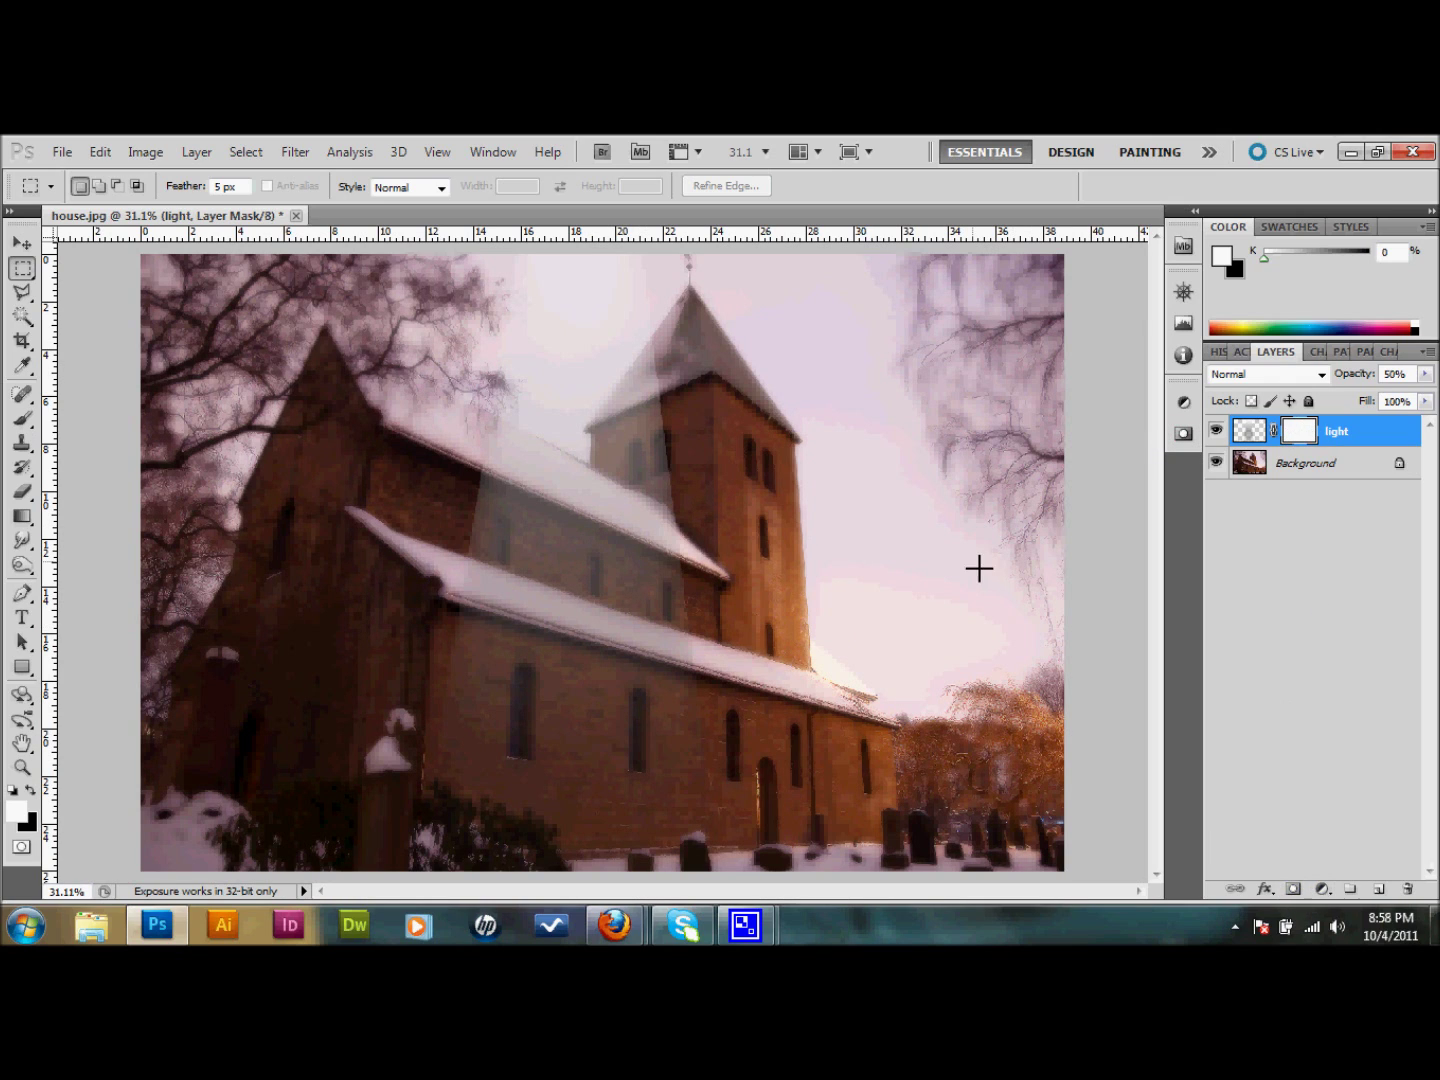
Erase the beam's outer edges in the mask using an 862 px, 0% hardness eraser.
click(21, 493)
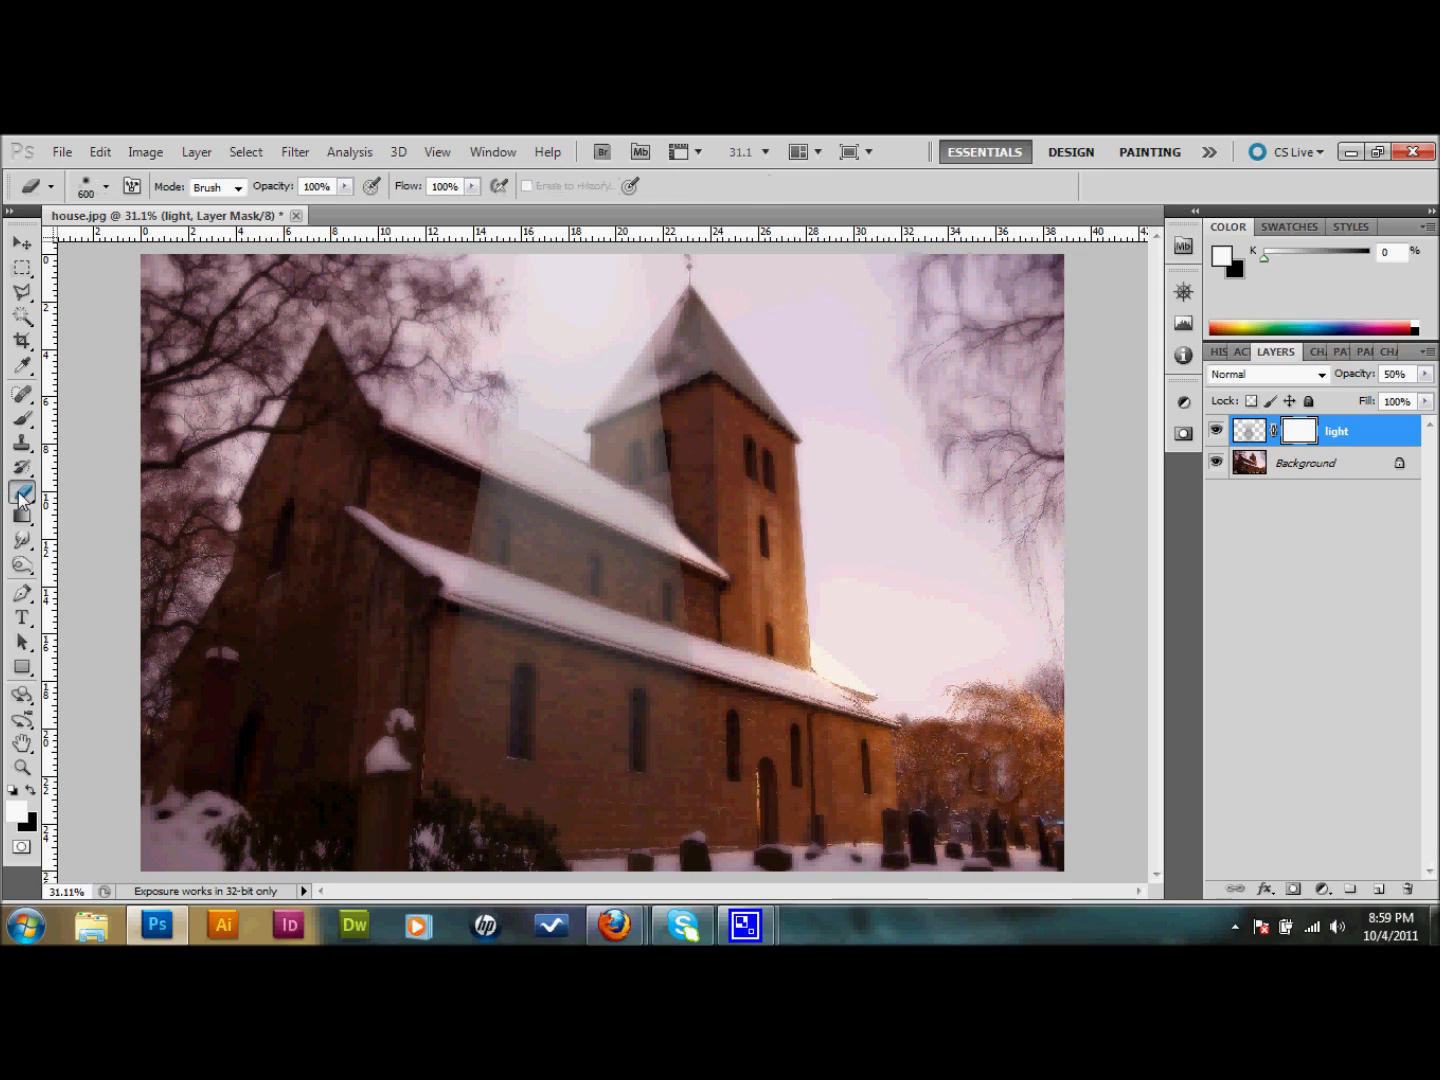
click(93, 189)
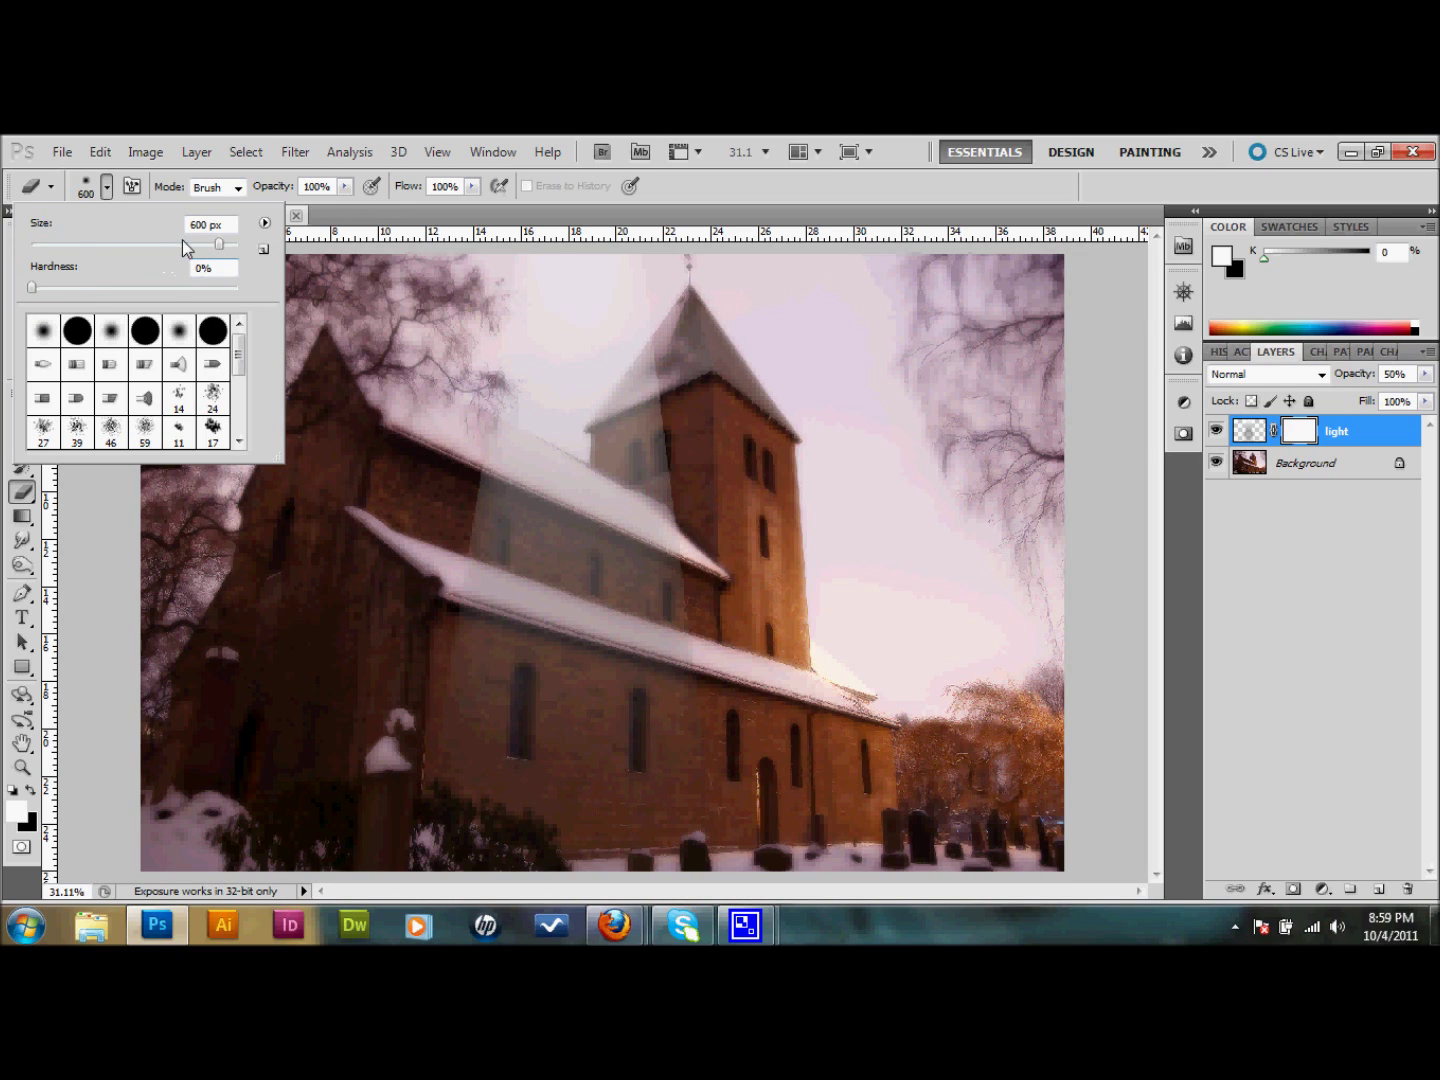
drag(221, 246, 225, 245)
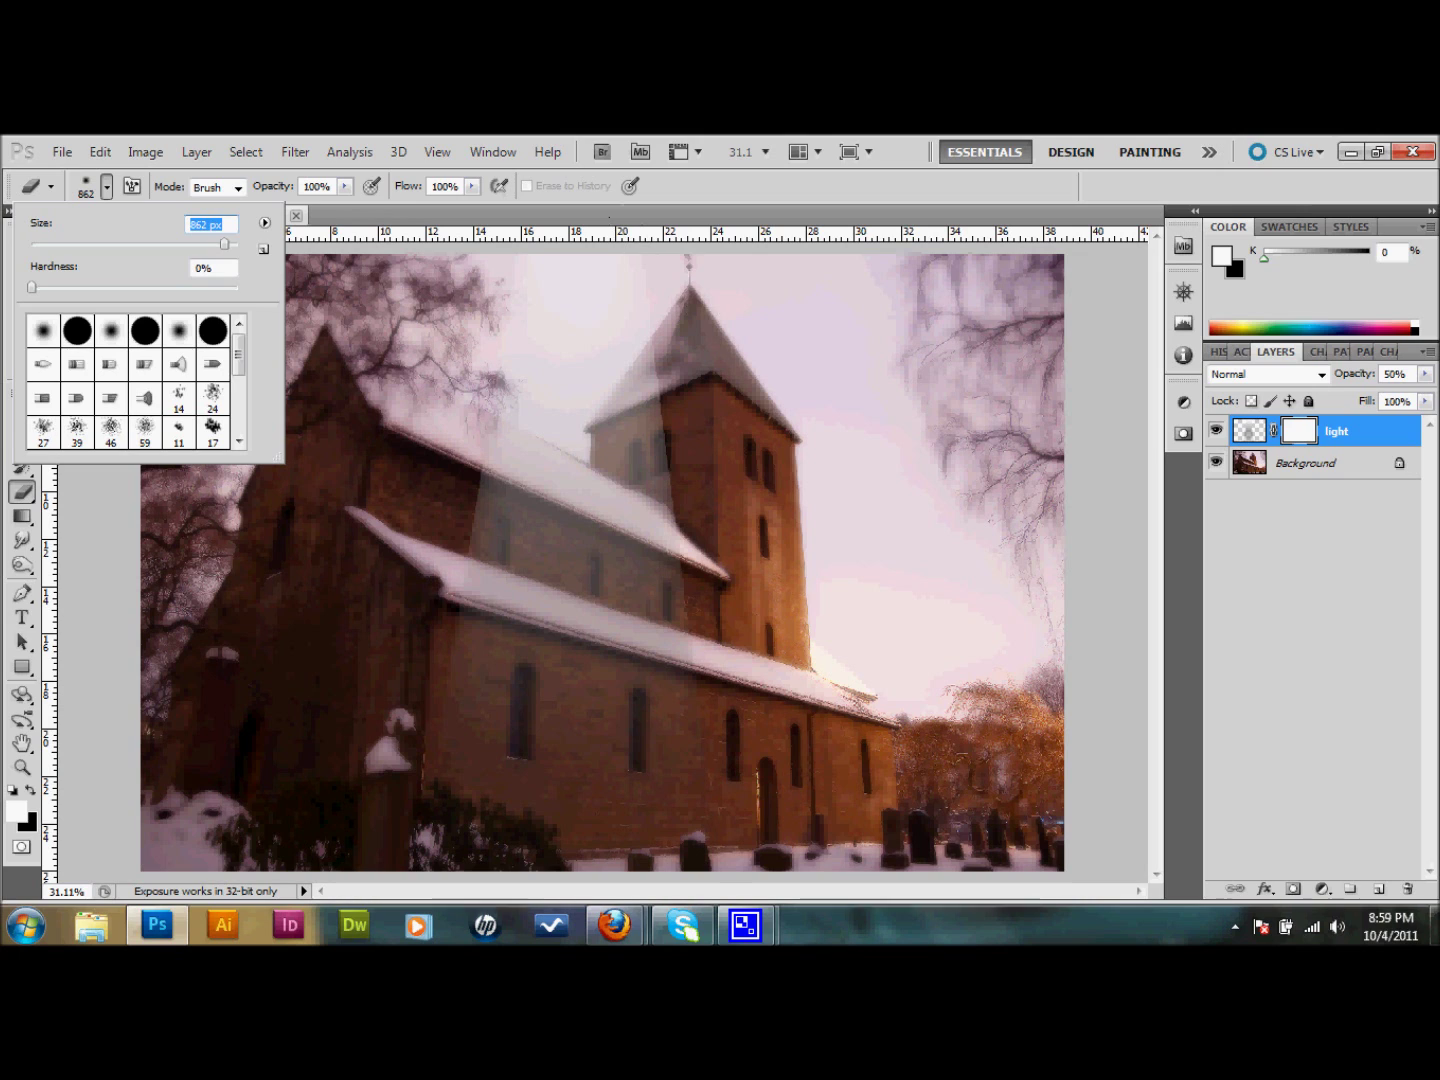
key(Return)
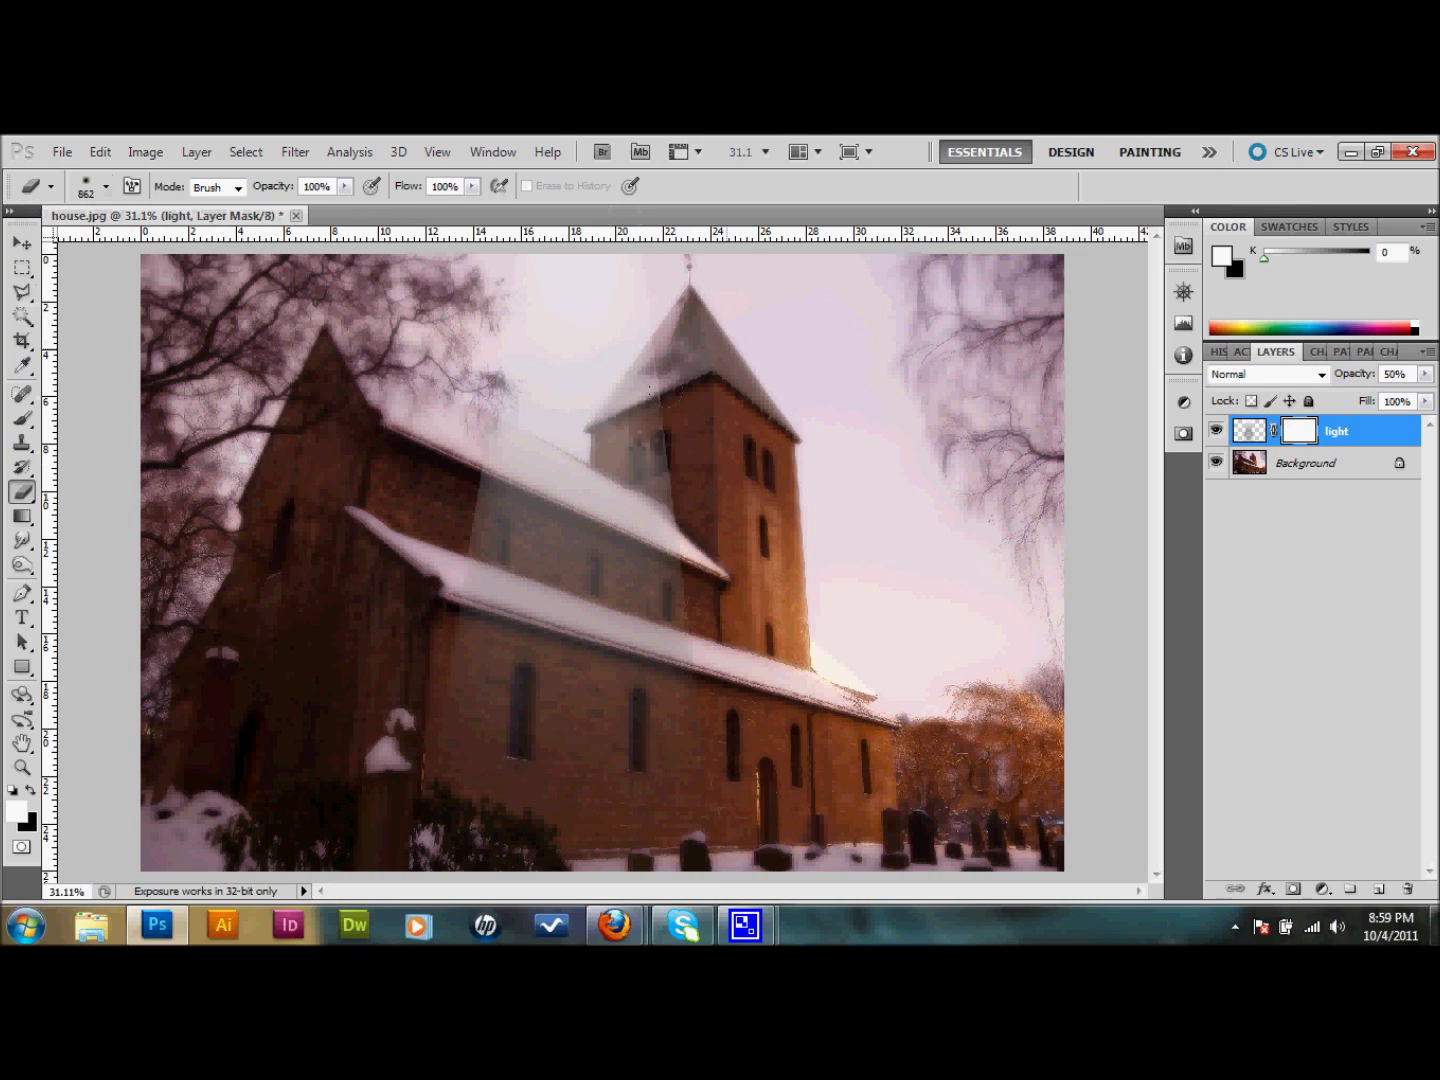
drag(642, 578, 626, 440)
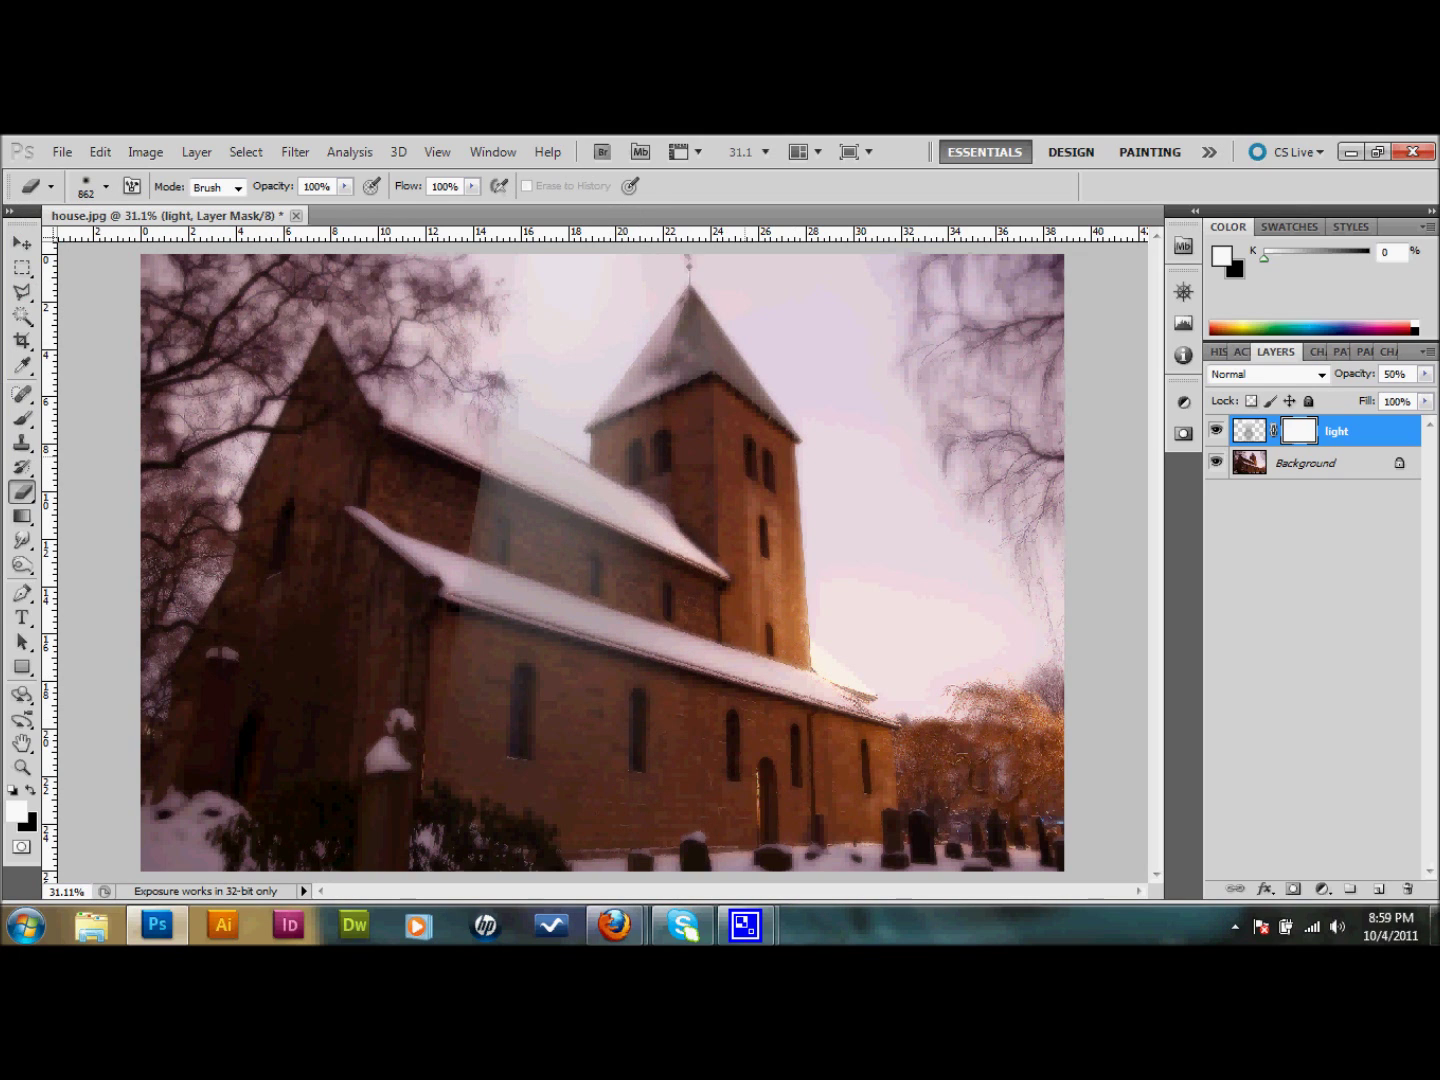
drag(515, 490, 500, 620)
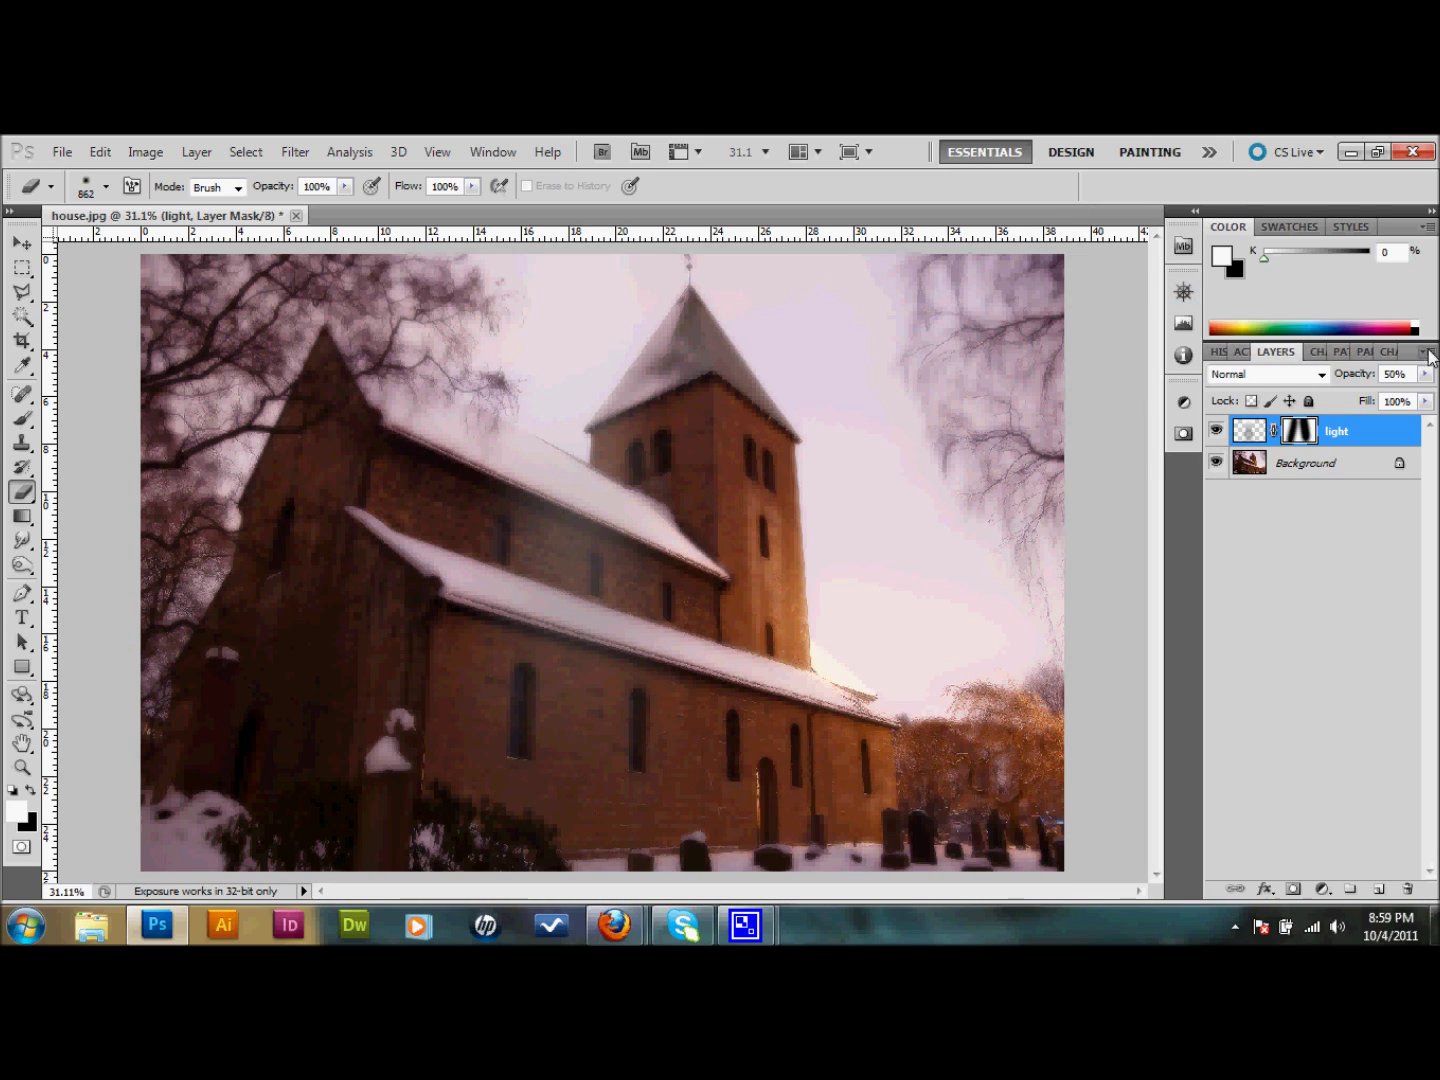
Raise the light layer to 85% opacity and move the beam left onto the church's gable.
click(1368, 373)
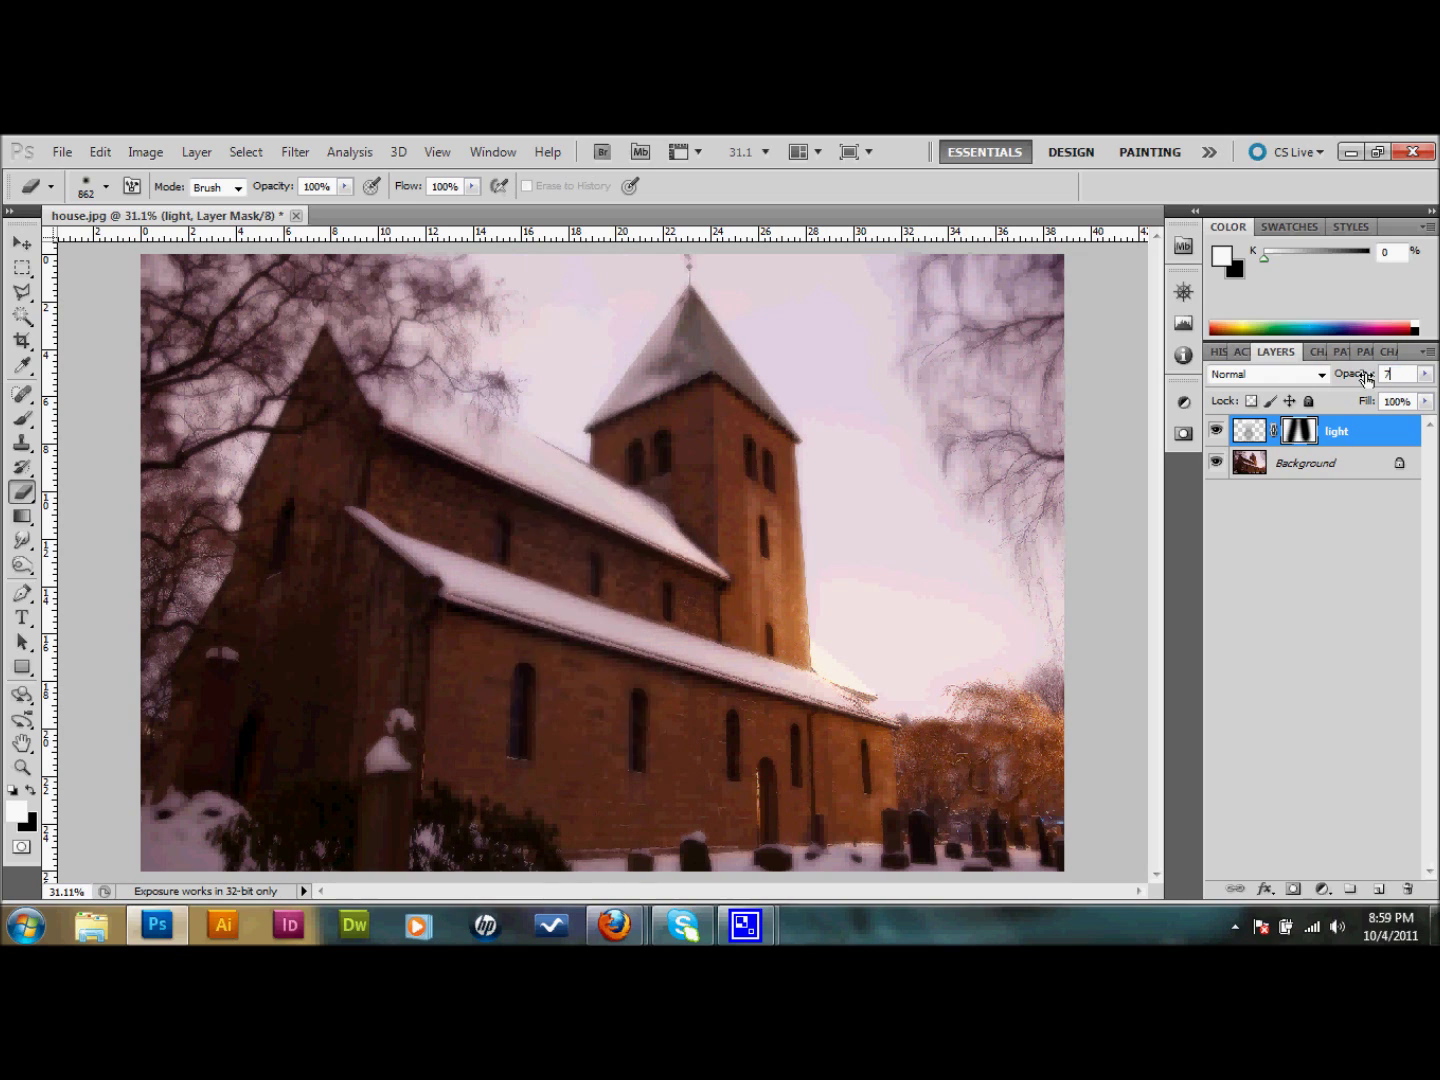
text(75)
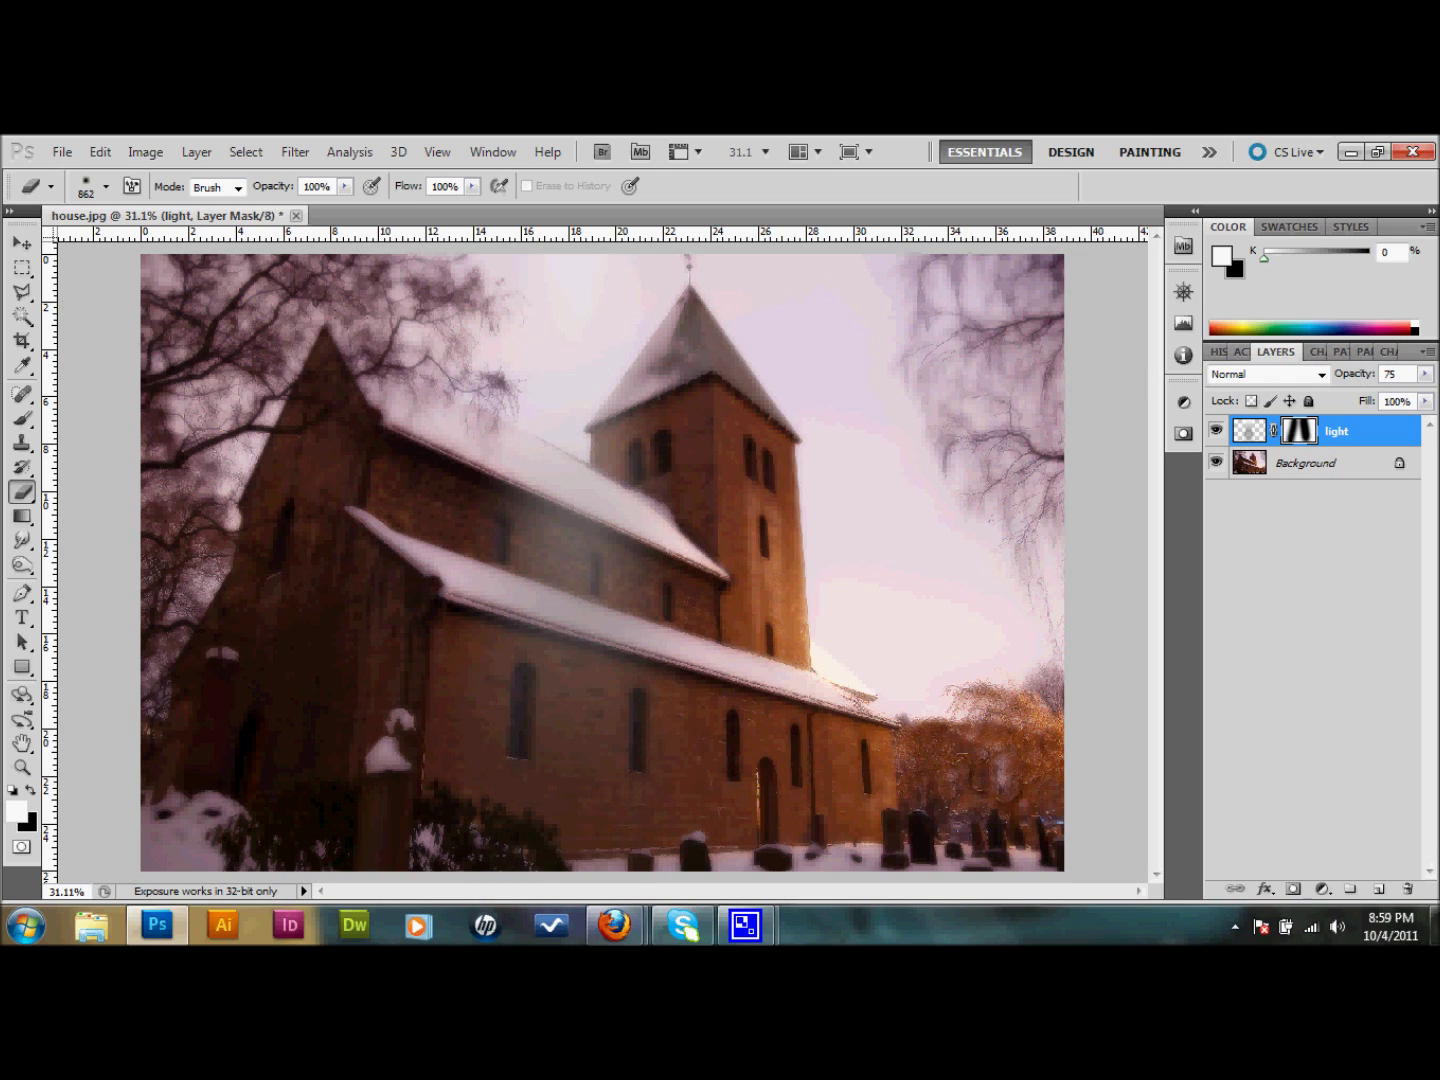
key(BackSpace)
key(BackSpace)
text(85)
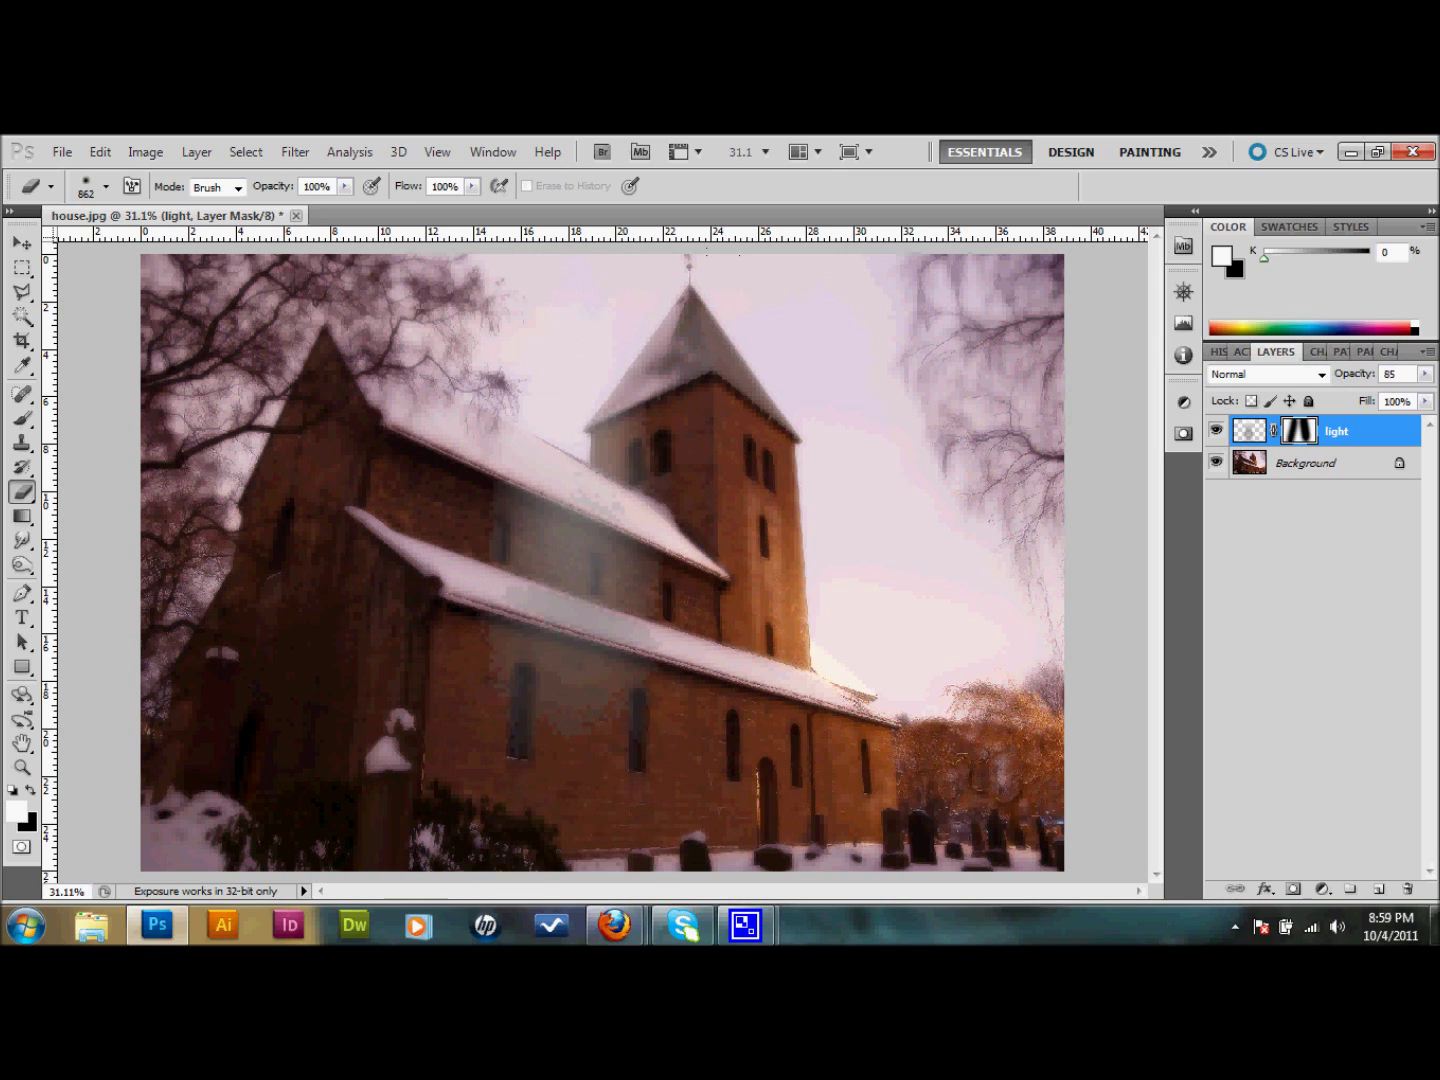
click(24, 247)
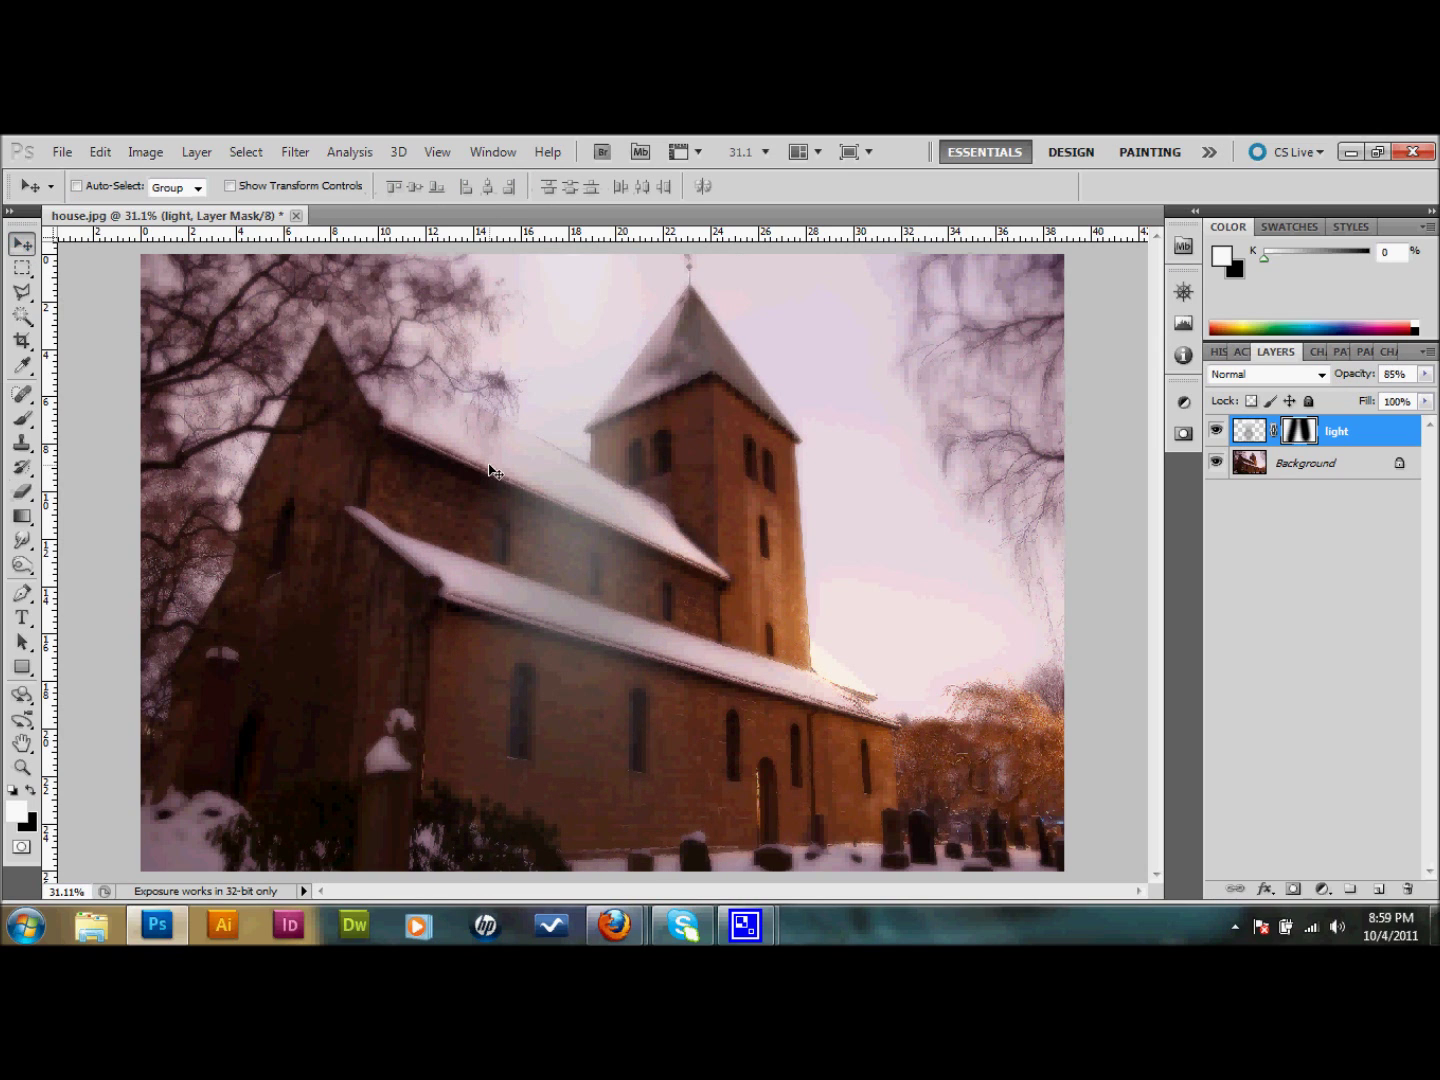
drag(588, 484, 420, 434)
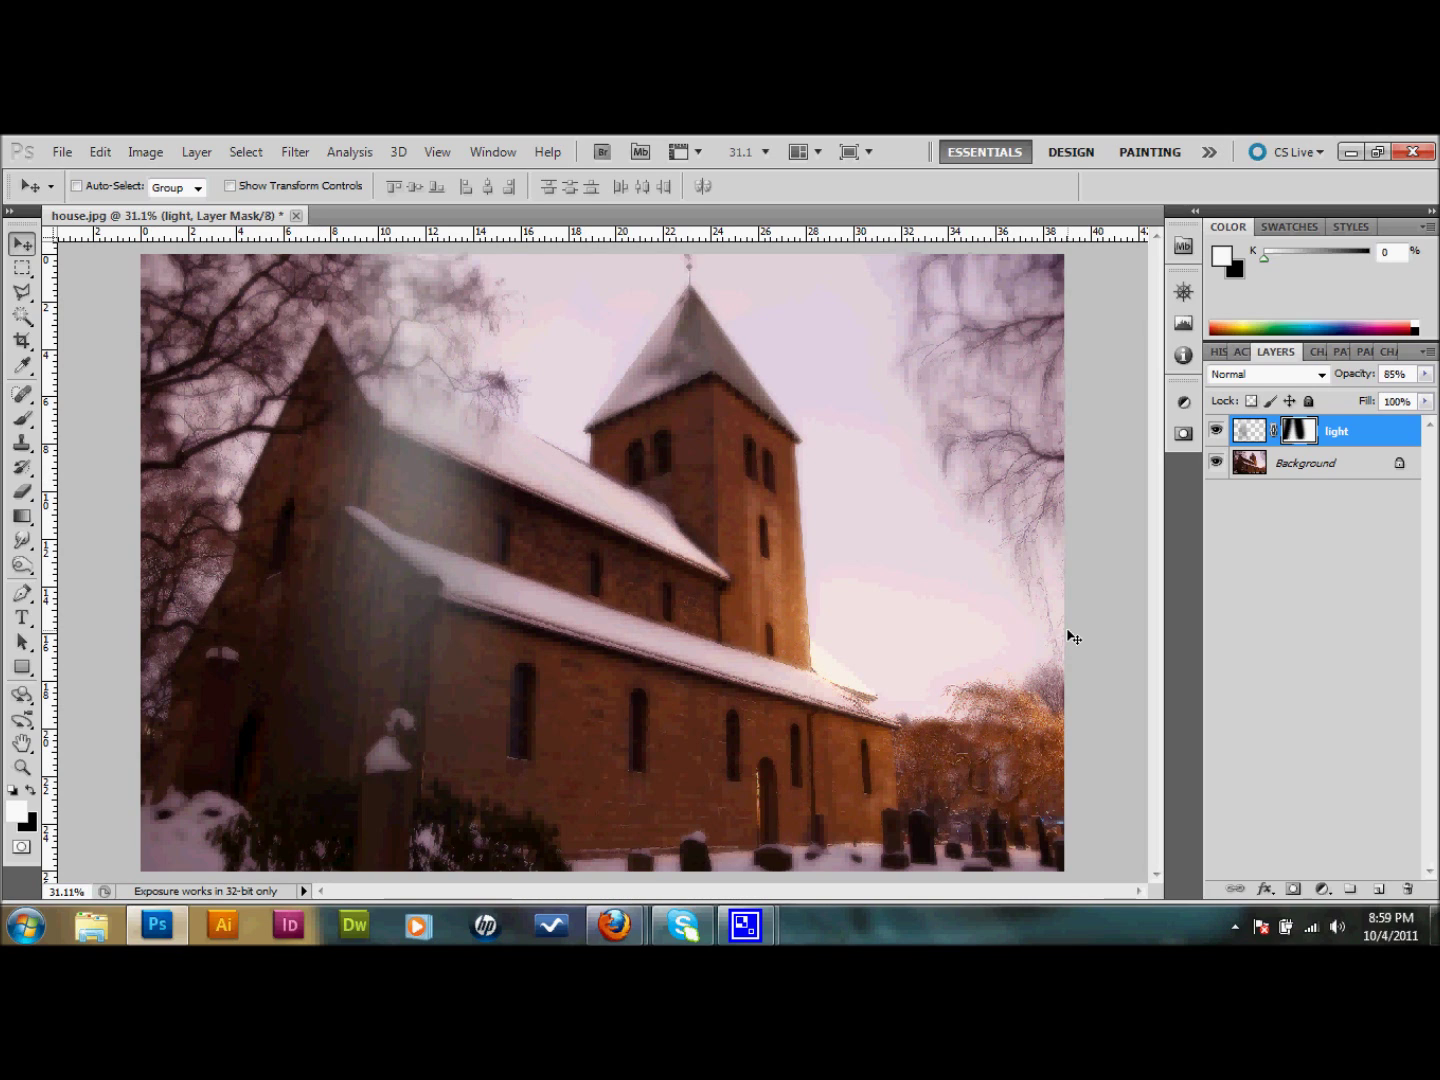
Compare the original house.jpg snapshot in History, then return to the final Move state.
click(1217, 355)
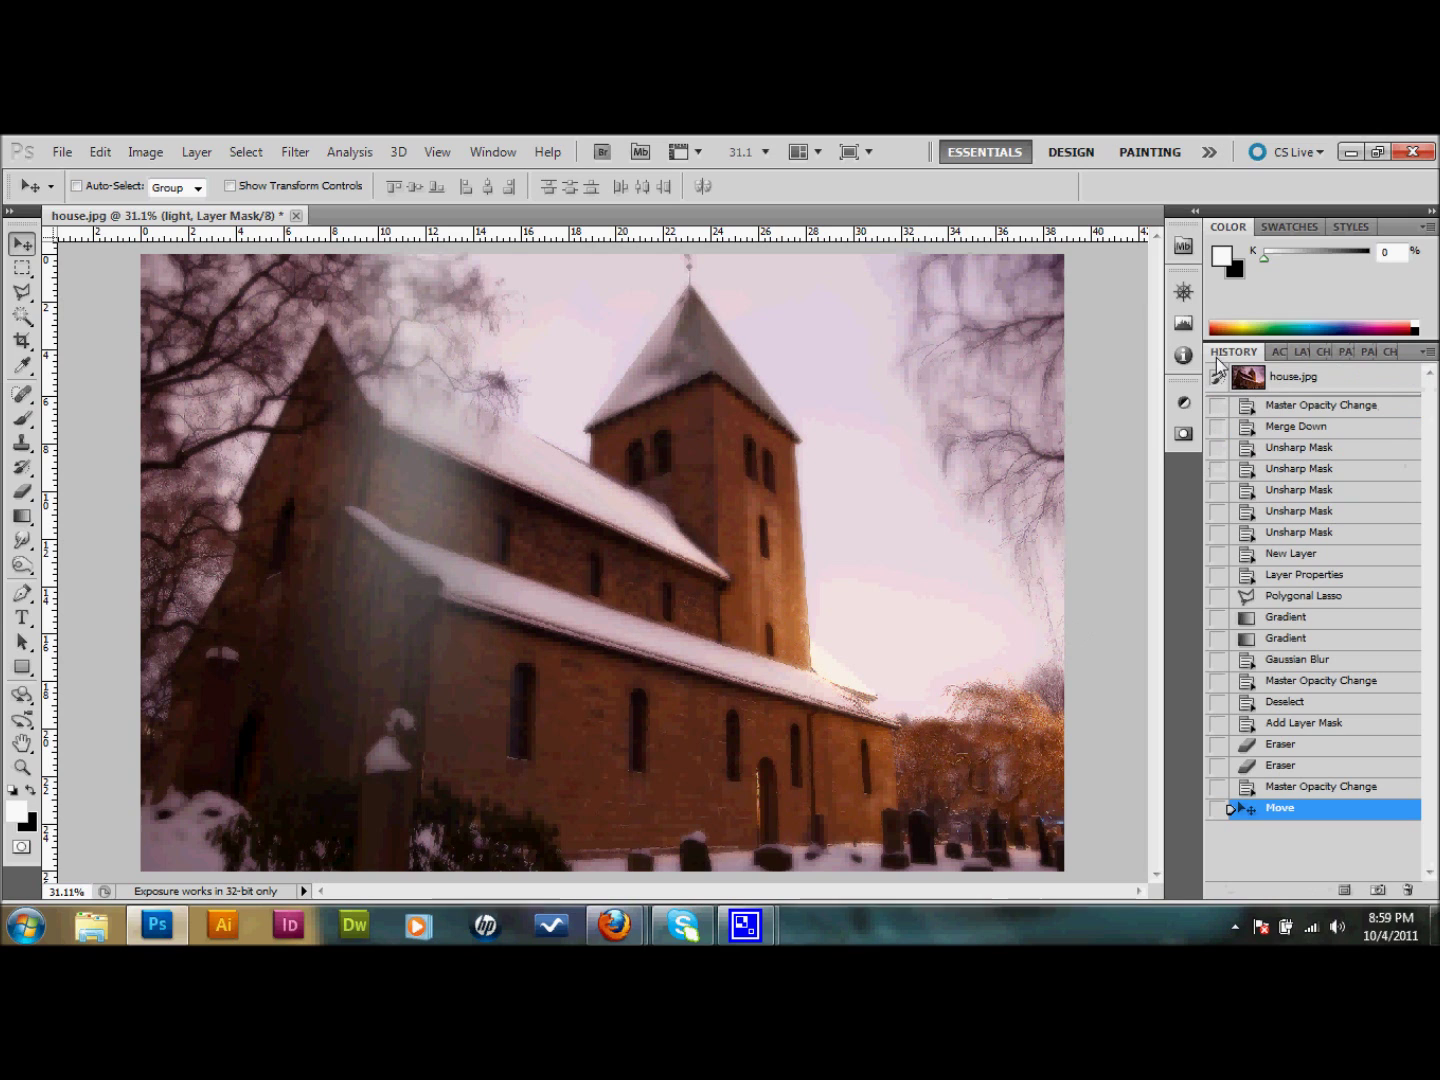
click(1328, 379)
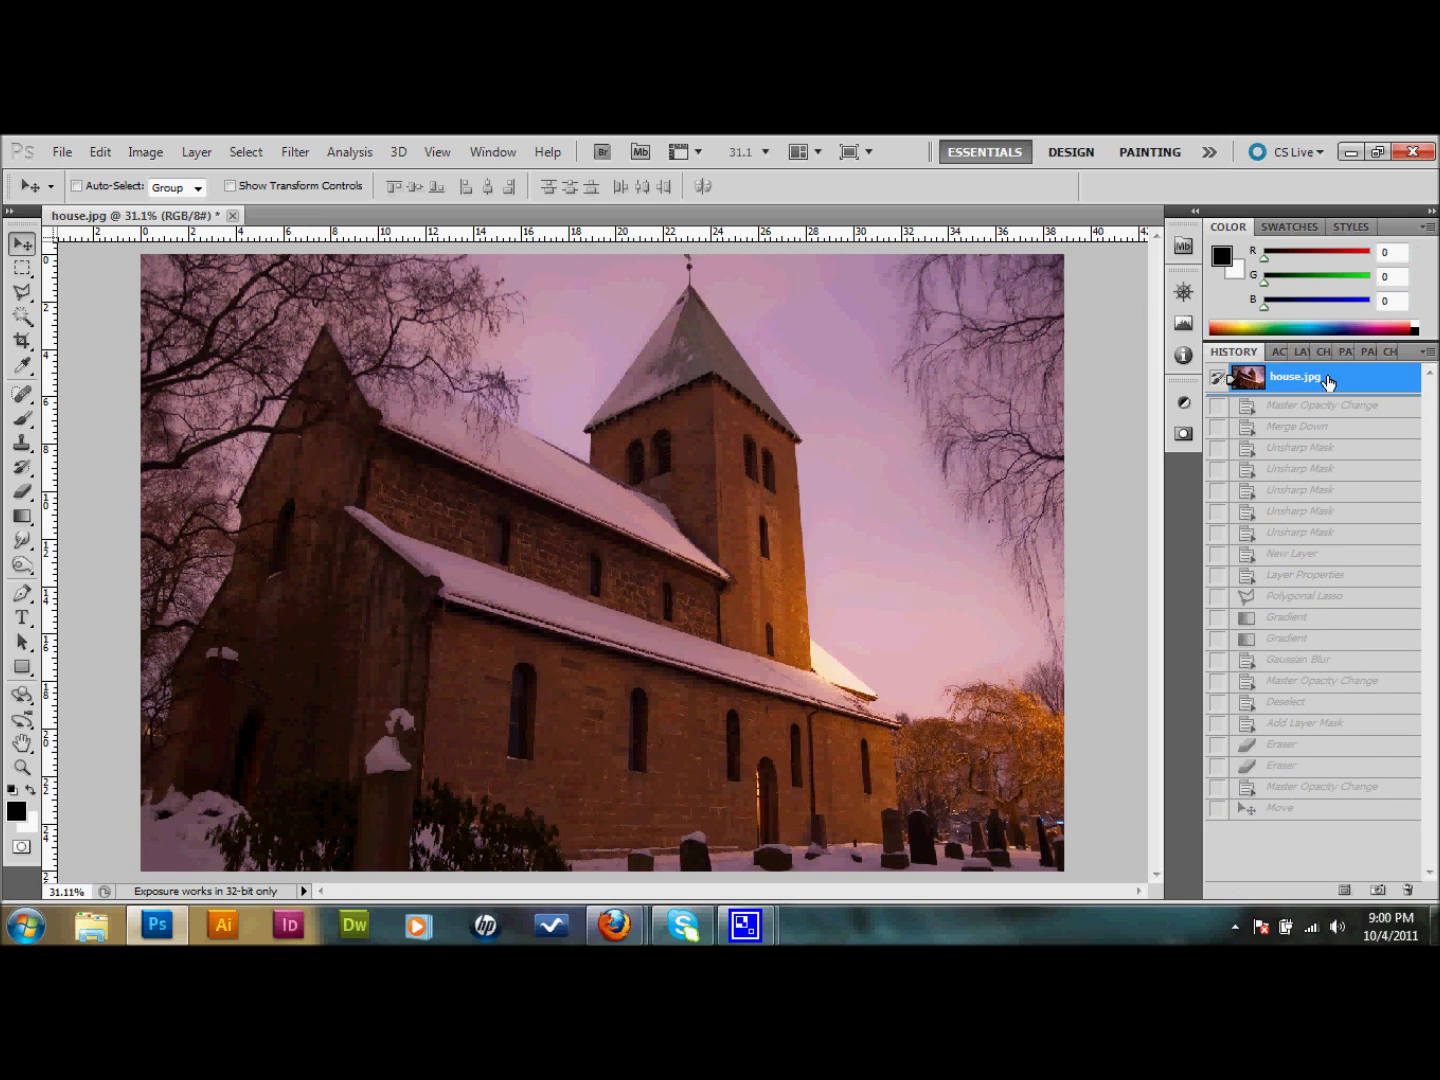
click(1295, 810)
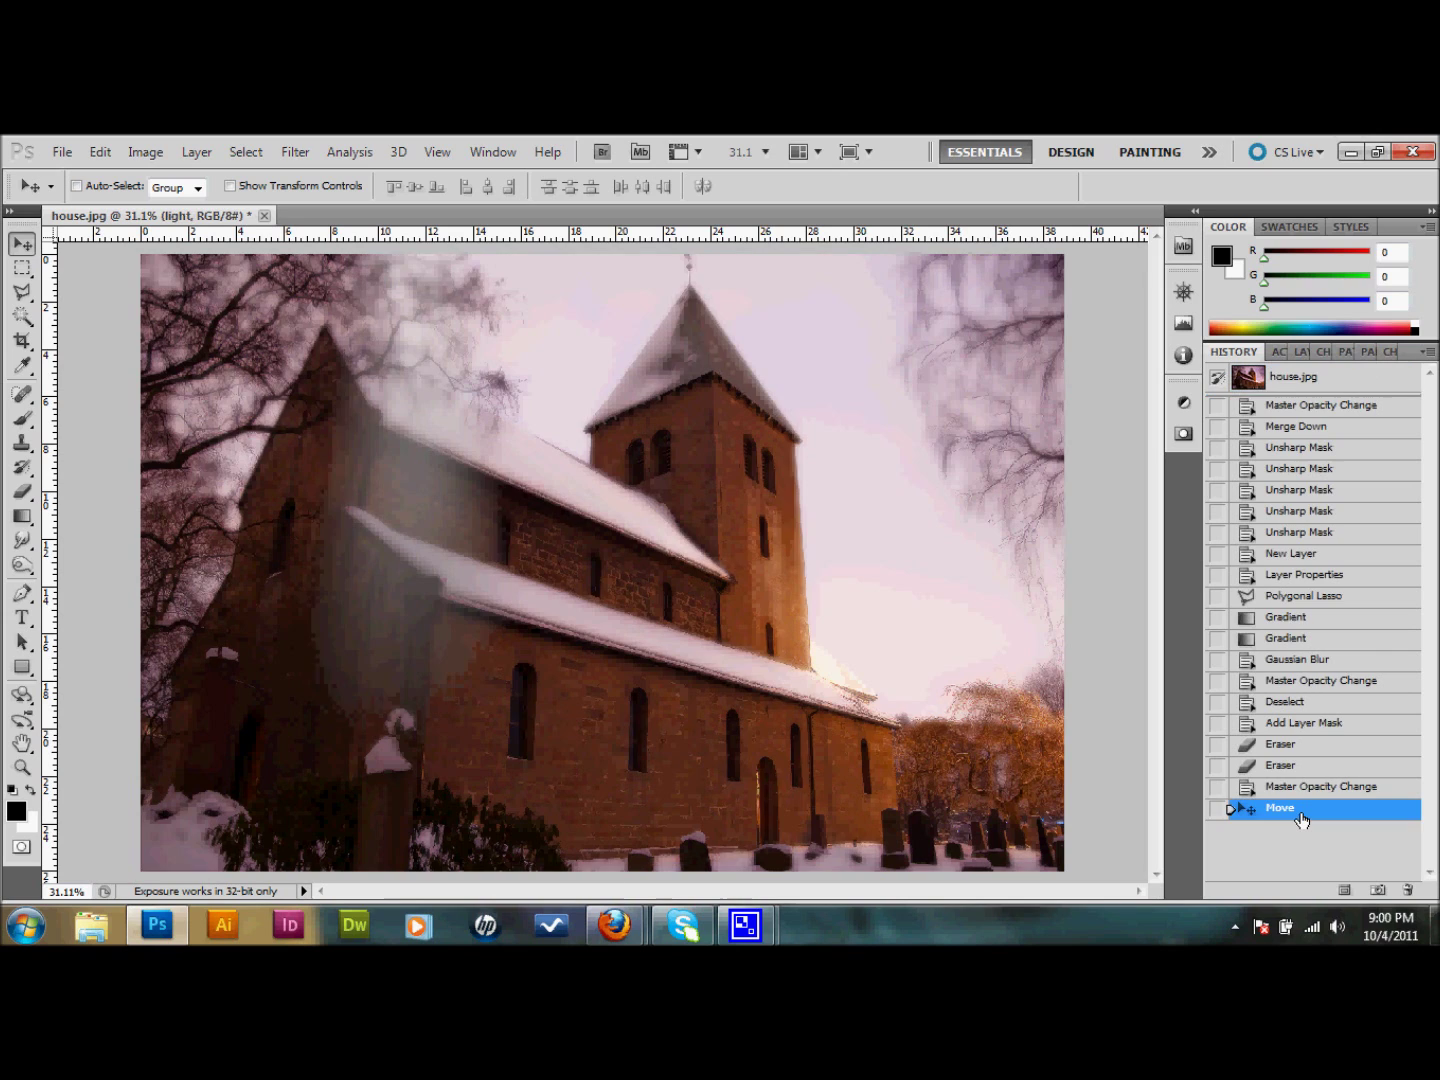